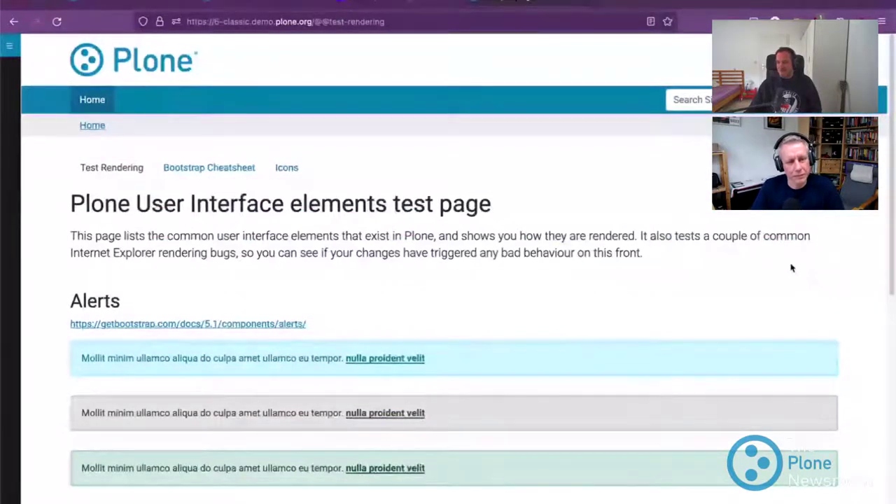
Step: Examine the coloured alert samples on the Plone User Interface elements test page
scroll(588, 283, down, 3)
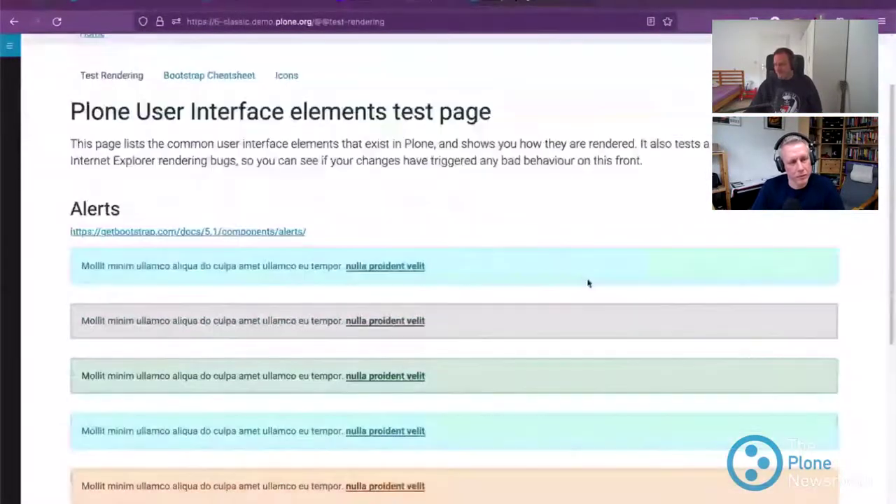
scroll(588, 283, down, 5)
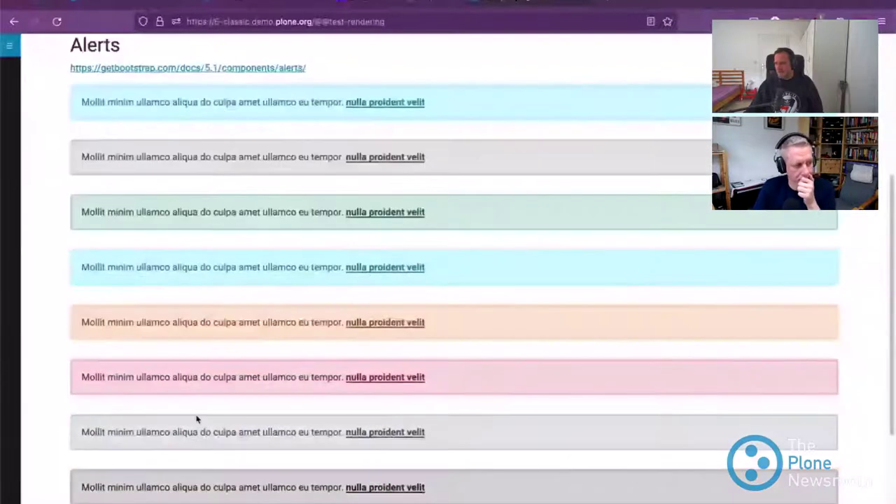
scroll(184, 306, up, 4)
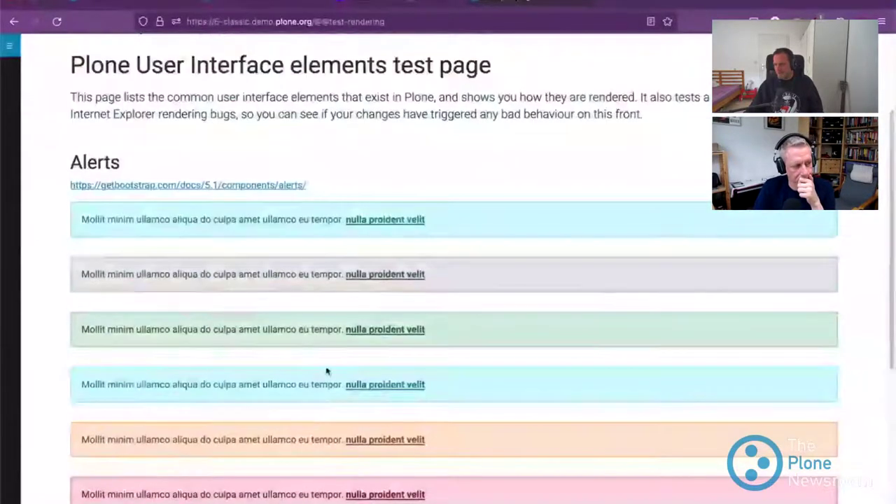
scroll(326, 371, down, 10)
scroll(281, 430, up, 14)
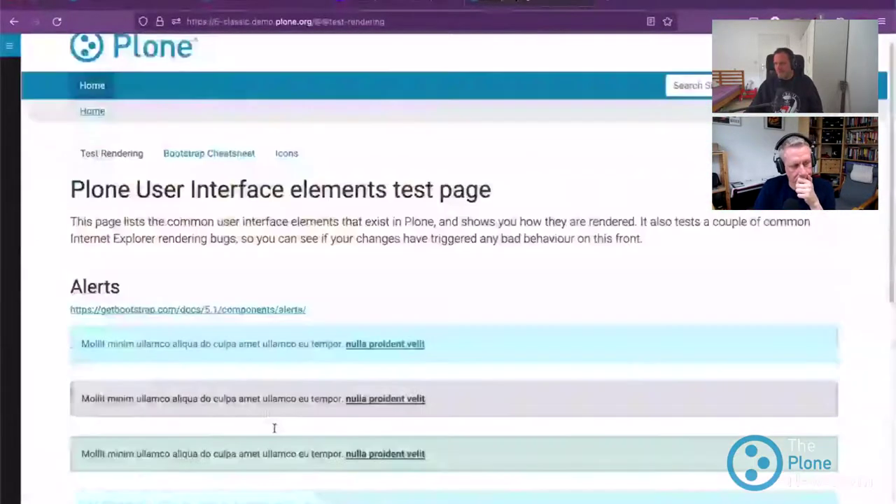
Step: Open Plone's Bootstrap Cheatsheet page and view the linked Bootstrap Examples Cheatsheet in a separate browser tab
click(218, 161)
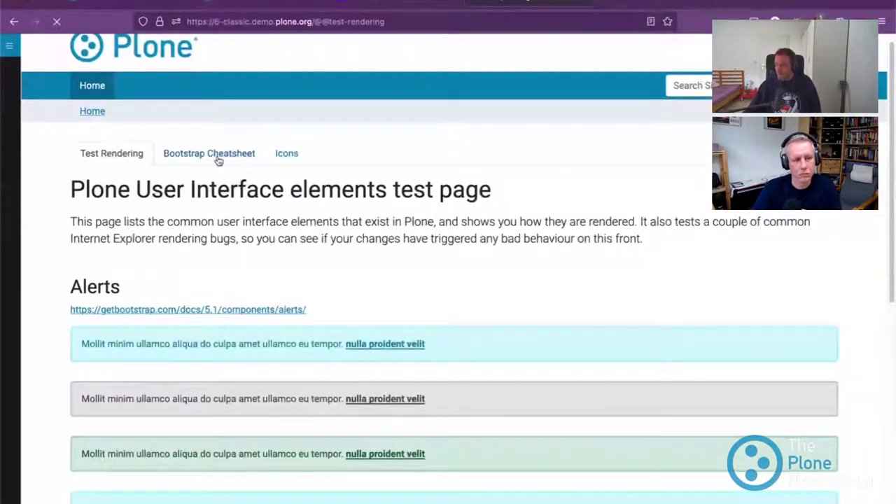
scroll(673, 357, down, 3)
scroll(646, 372, up, 5)
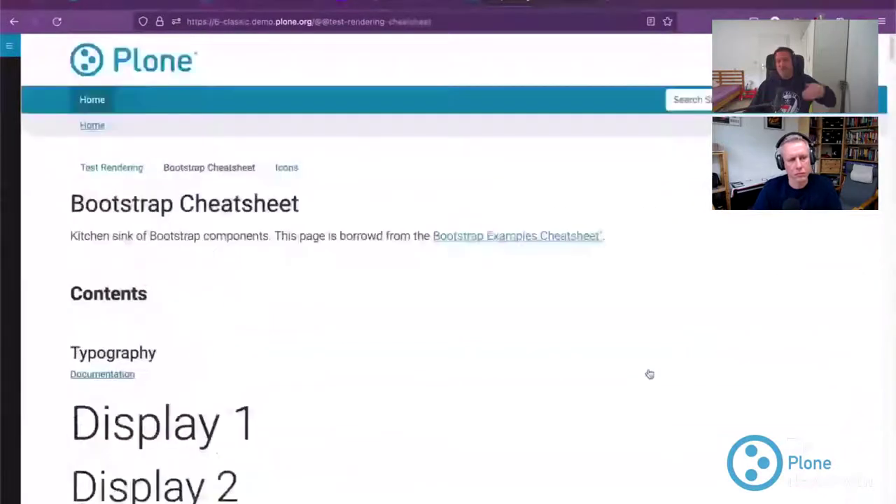
middle_click(514, 236)
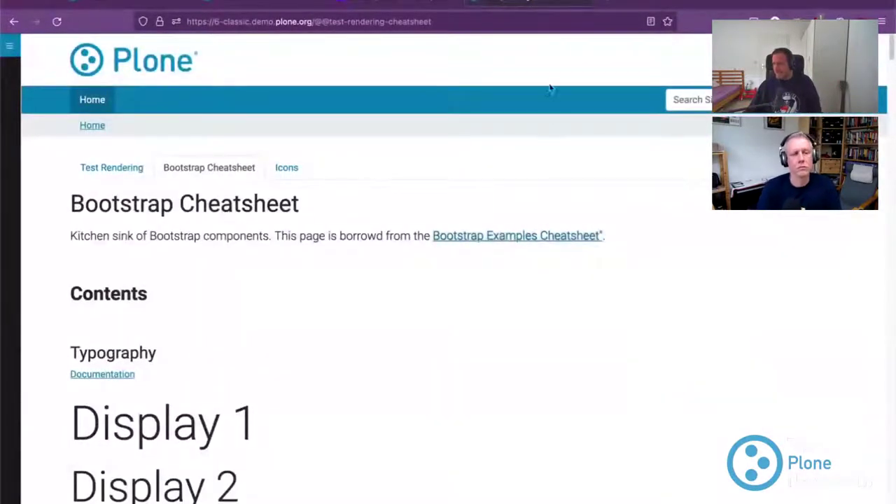
scroll(525, 238, down, 1)
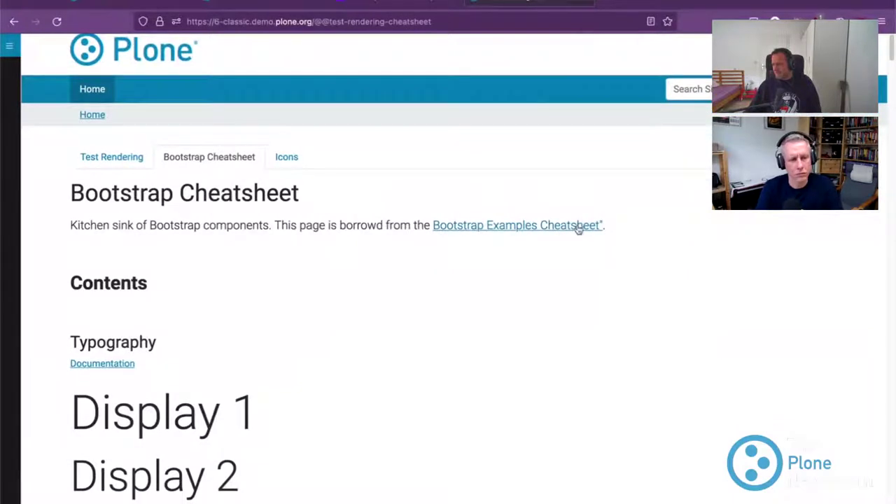
click(660, 2)
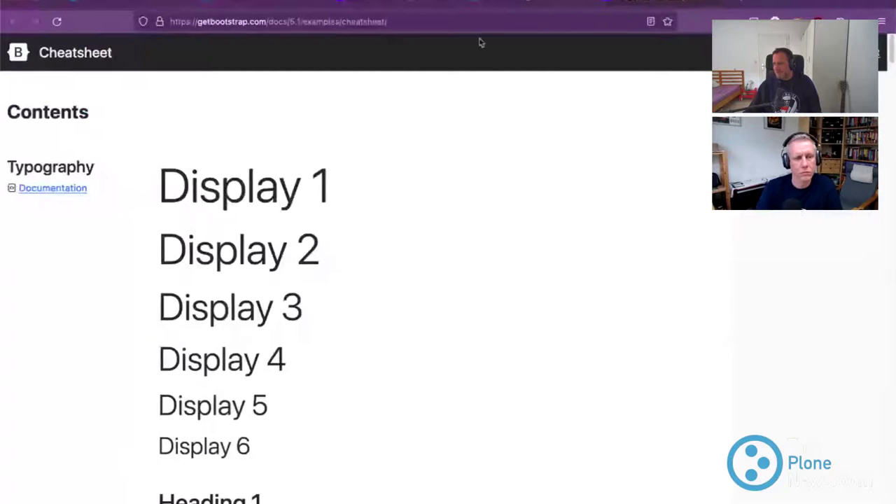
Step: Return to Plone's Bootstrap Cheatsheet and examine its typography, tables, figures, forms and validation examples
key(ctrl+shift+Tab)
scroll(612, 354, down, 8)
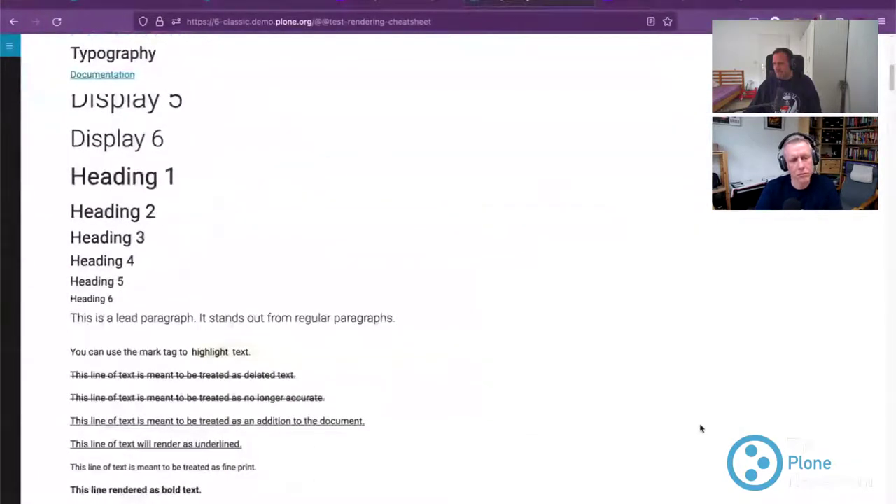
scroll(700, 429, down, 10)
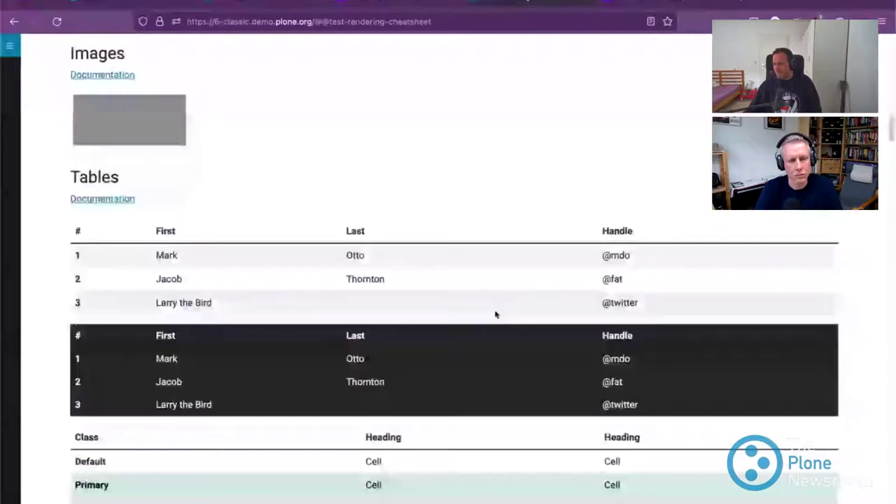
scroll(496, 314, down, 10)
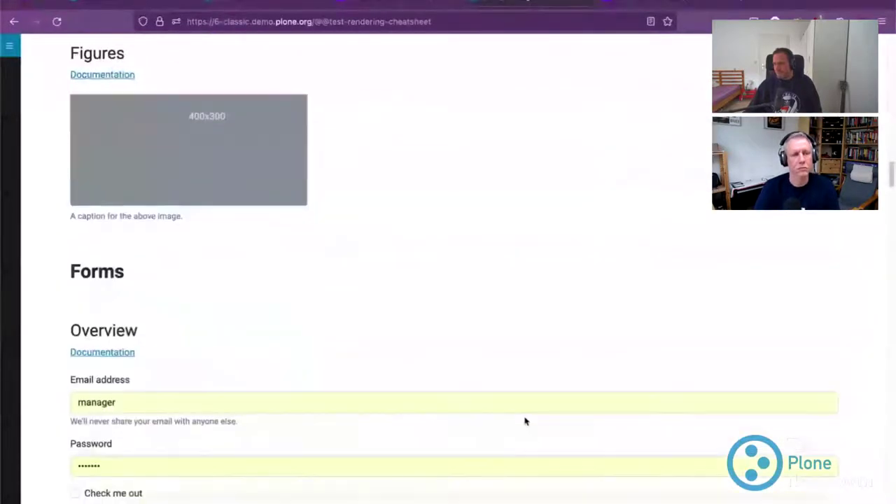
scroll(519, 423, down, 4)
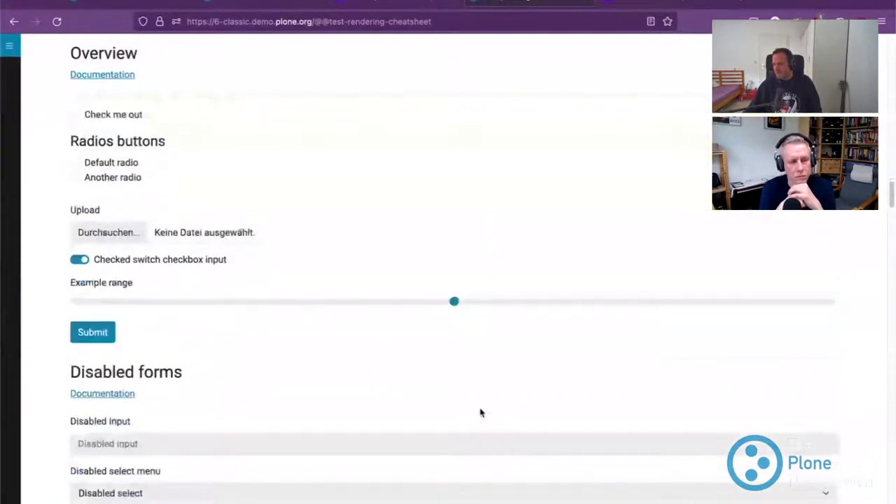
scroll(480, 413, down, 15)
scroll(582, 406, down, 5)
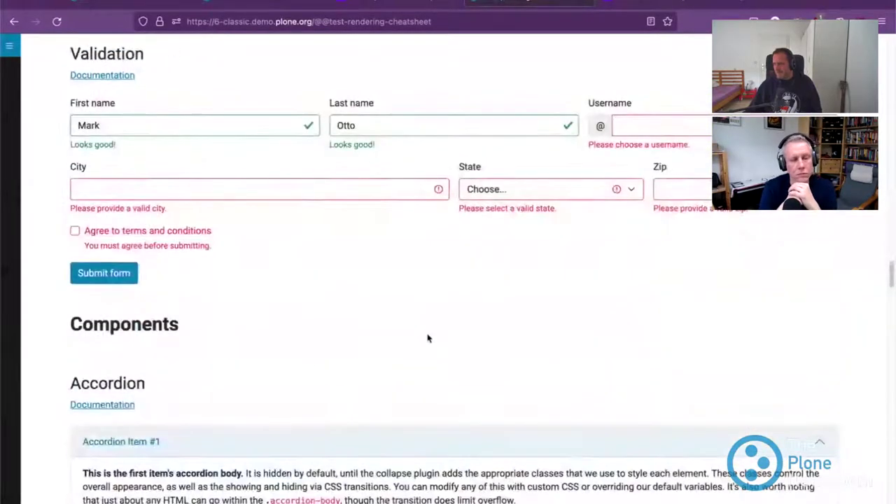
Step: Expand Accordion Item #2 and then Accordion Item #3 in the Components section
scroll(450, 437, down, 4)
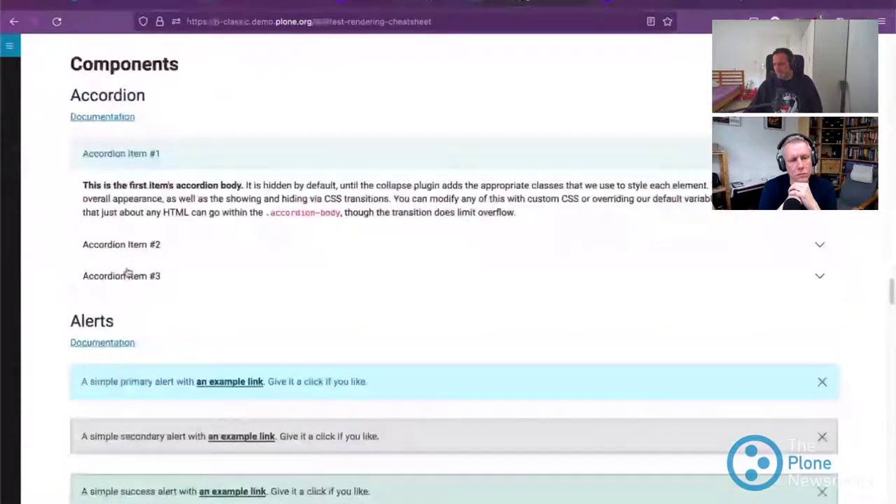
click(126, 244)
click(166, 278)
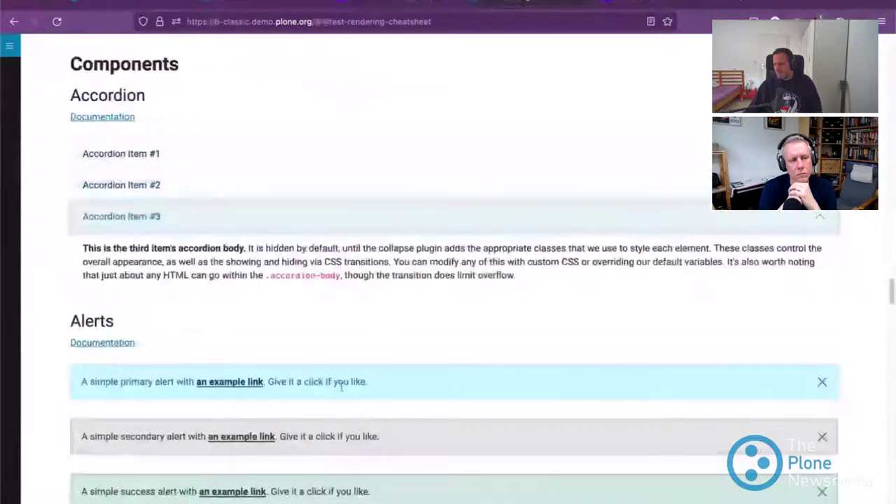
Step: Look over the alert, badge and button samples, then go back to the accordion and expand Accordion Item #2
scroll(372, 398, down, 4)
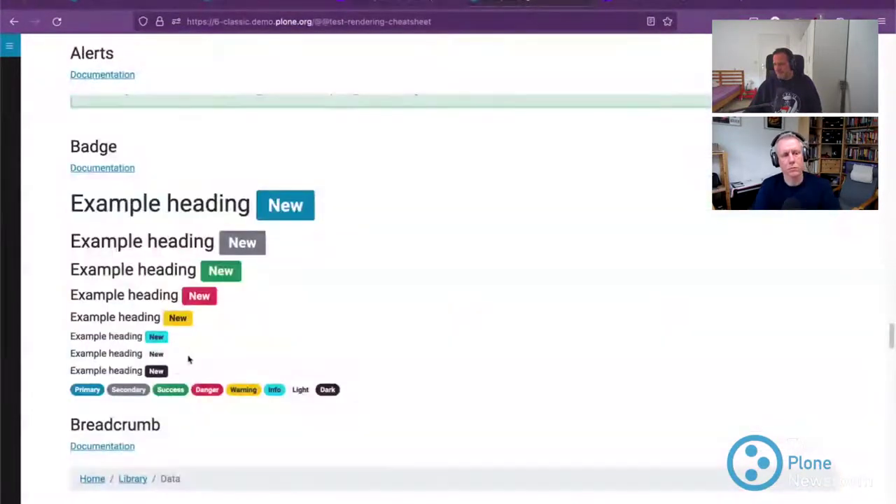
scroll(174, 365, down, 5)
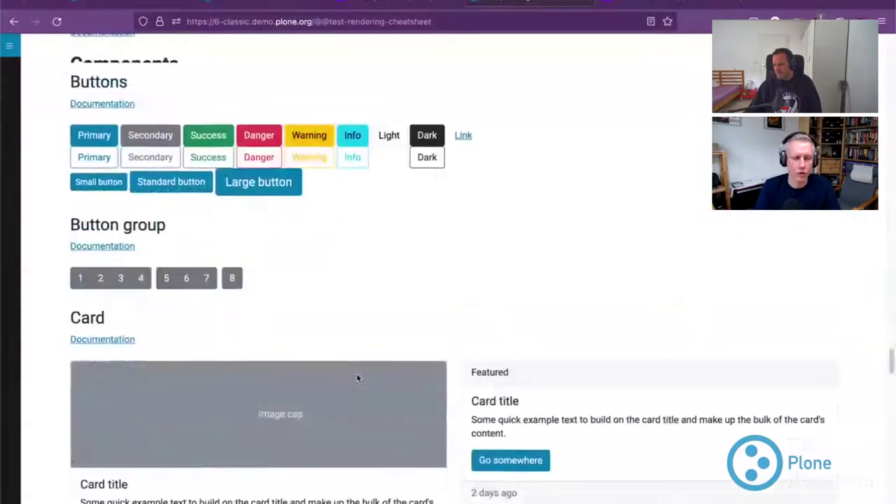
scroll(358, 378, up, 5)
scroll(369, 394, up, 10)
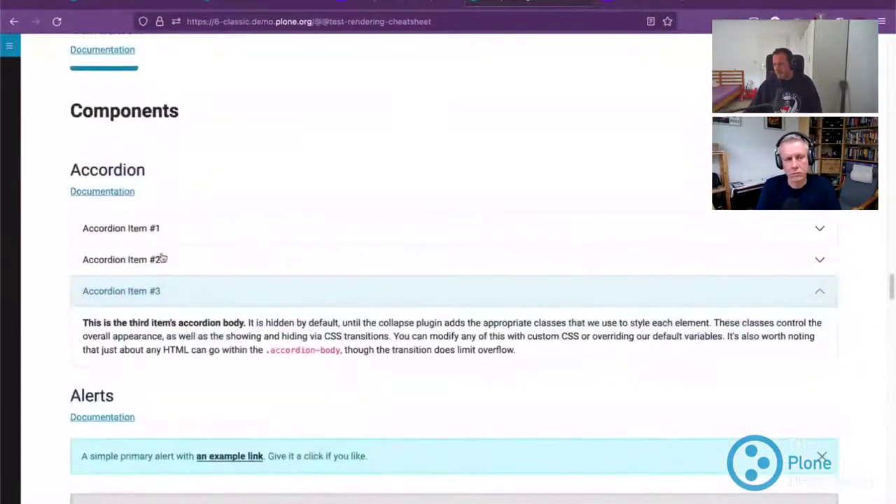
click(161, 258)
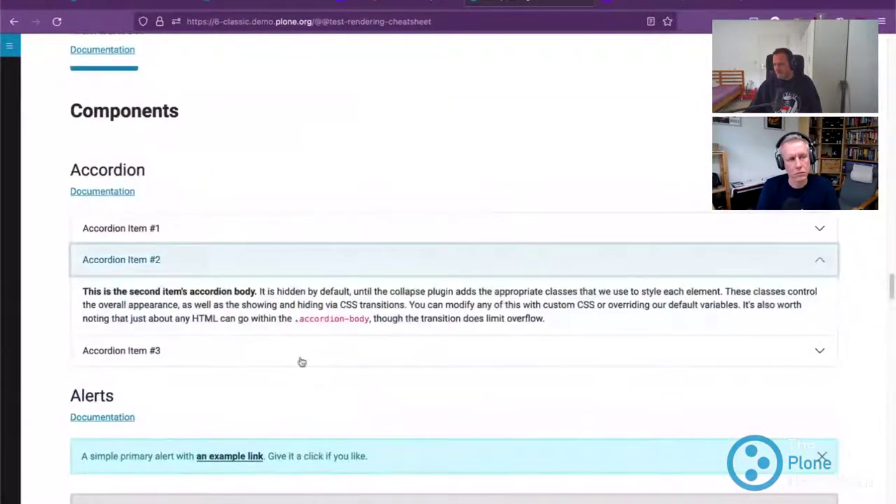
Step: Review the button, card and carousel samples and open the Success dropdown in the Dropdowns section
scroll(343, 418, down, 10)
scroll(429, 419, down, 2)
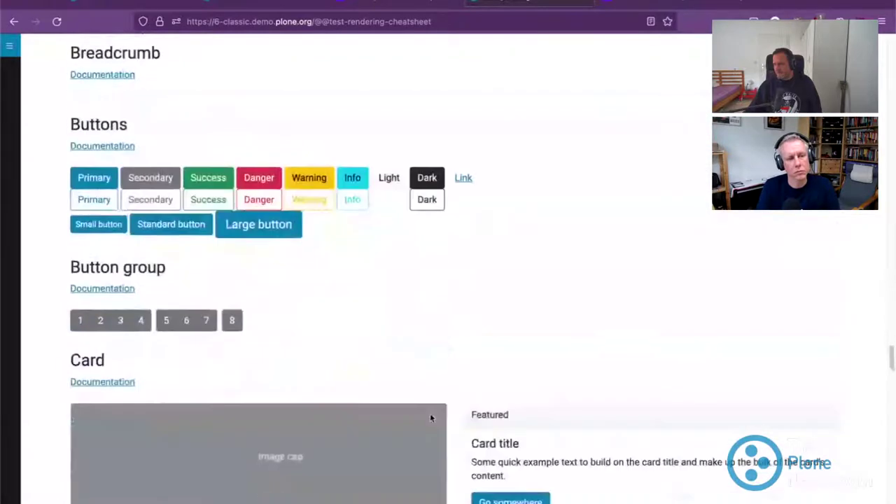
scroll(434, 417, down, 1)
scroll(456, 422, down, 2)
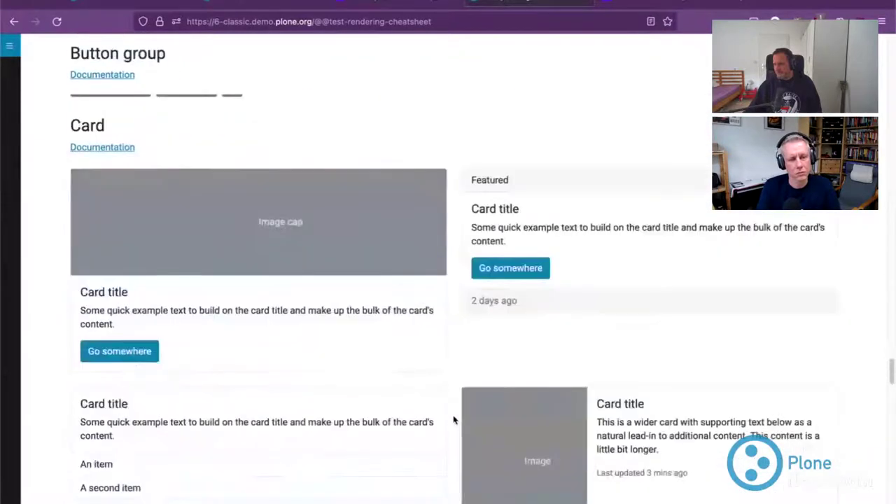
scroll(421, 420, down, 6)
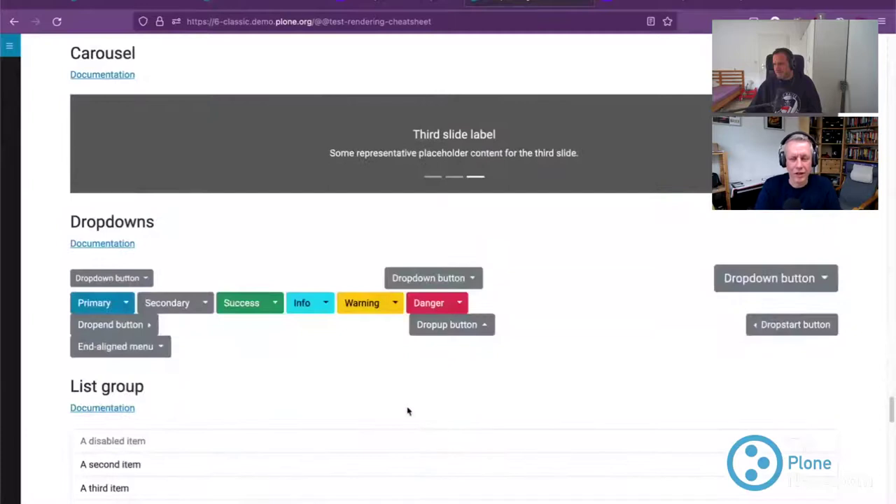
click(273, 305)
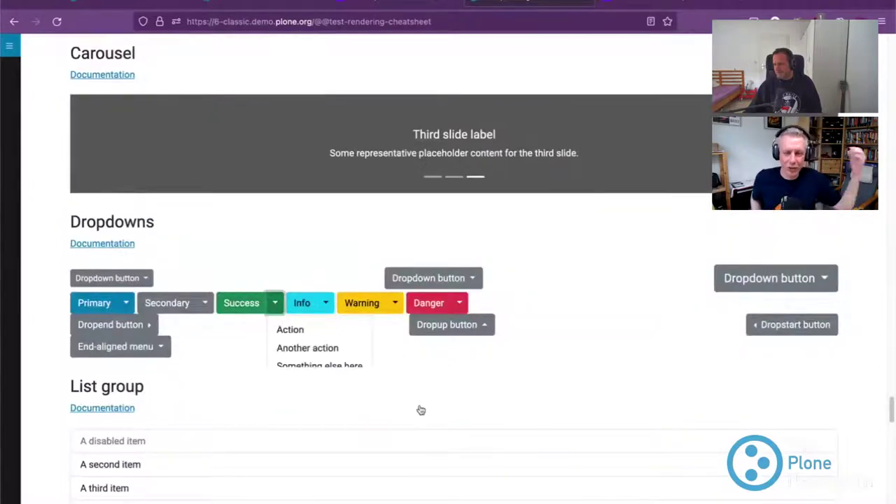
Step: Launch the demo modal and the static backdrop modal in the Modal section, closing each one
scroll(416, 410, down, 6)
scroll(420, 413, down, 1)
click(123, 233)
click(580, 68)
click(322, 242)
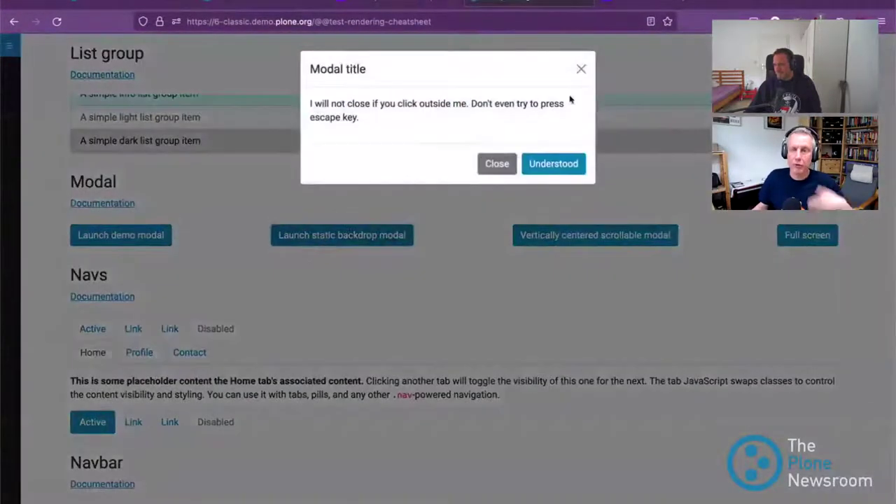
click(497, 163)
Step: Review the remaining component samples, including Progress and Scrollspy, and return to the start of the cheatsheet
scroll(455, 411, down, 15)
scroll(488, 476, down, 10)
scroll(489, 477, up, 10)
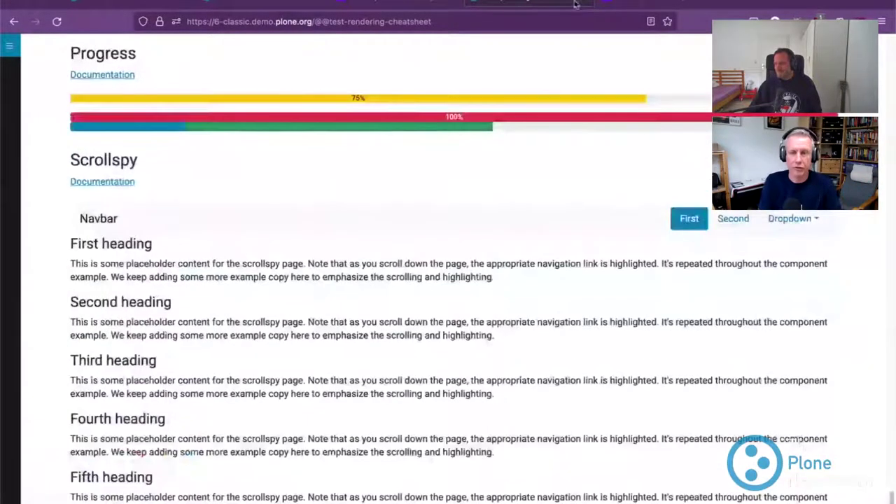
scroll(526, 131, up, 5)
scroll(558, 217, up, 20)
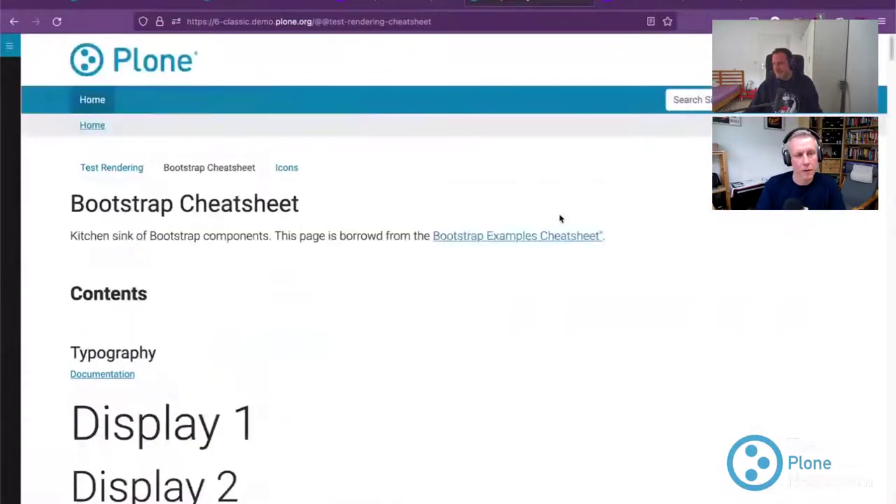
Step: Open the Plone Icons test page and review its icon URL, icon tag and registration examples
click(287, 168)
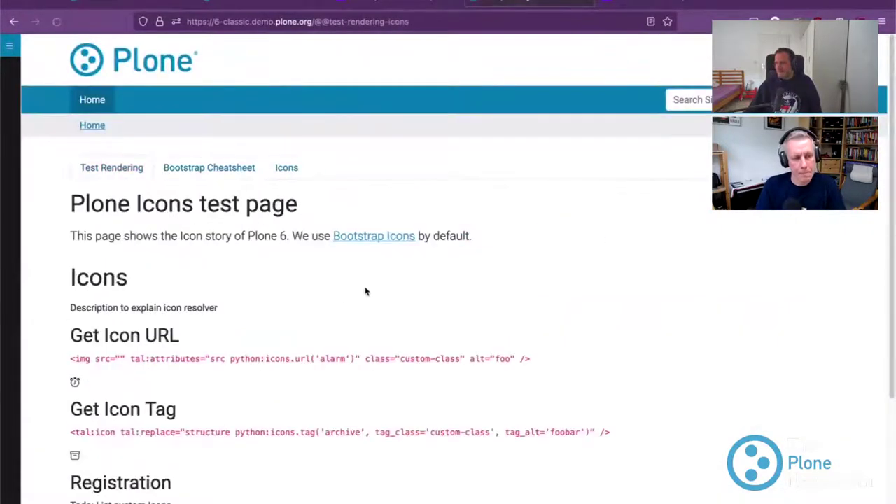
scroll(346, 341, down, 5)
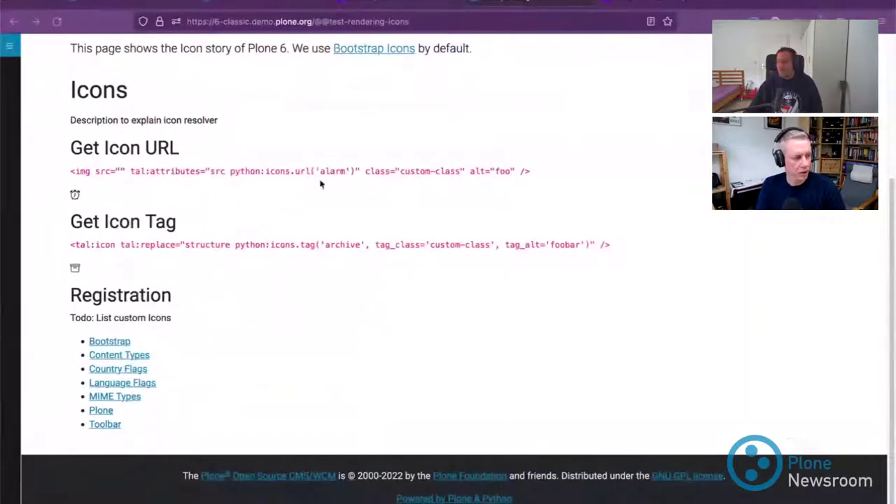
scroll(448, 266, up, 1)
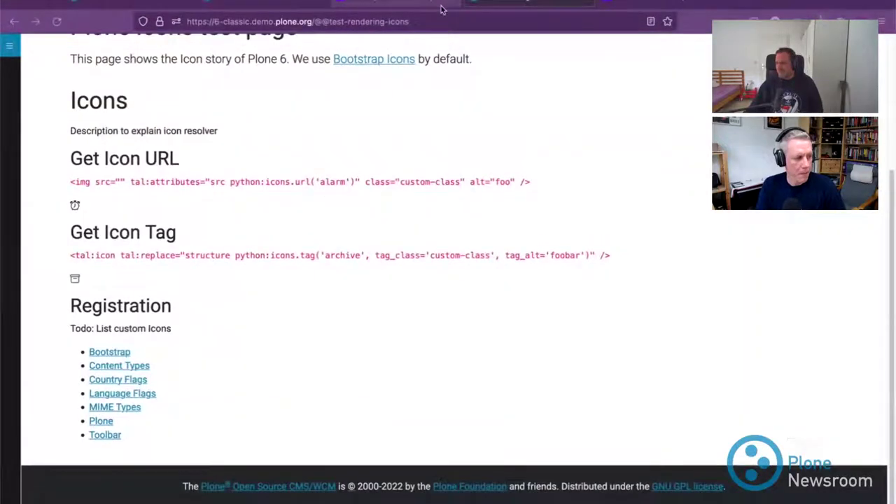
Step: Check the open localhost Plone pages and go back to the 6-classic demo site's English home page
click(234, 6)
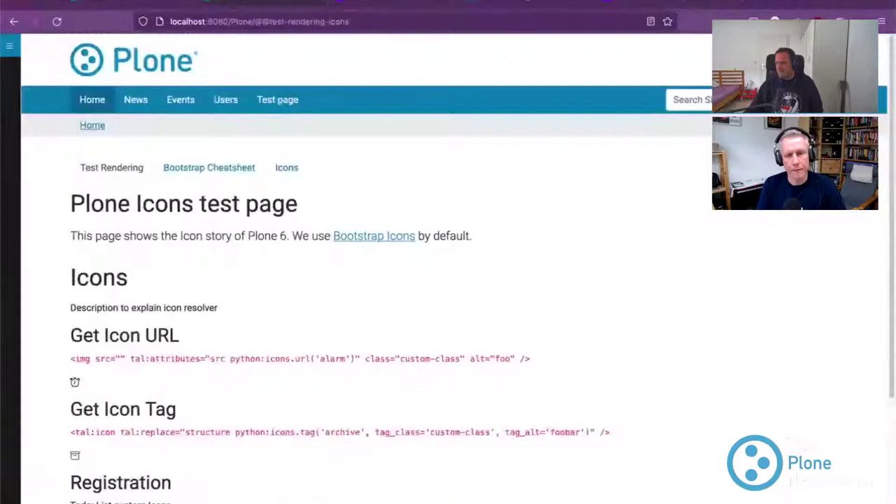
click(122, 5)
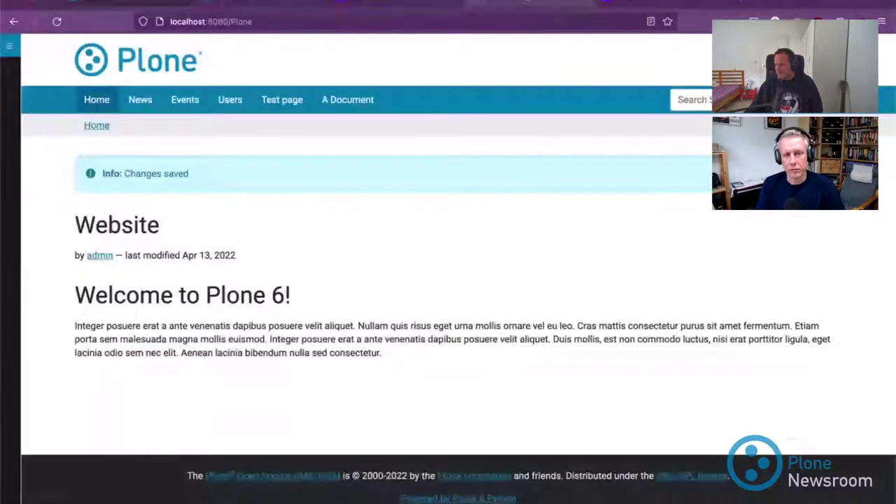
click(530, 4)
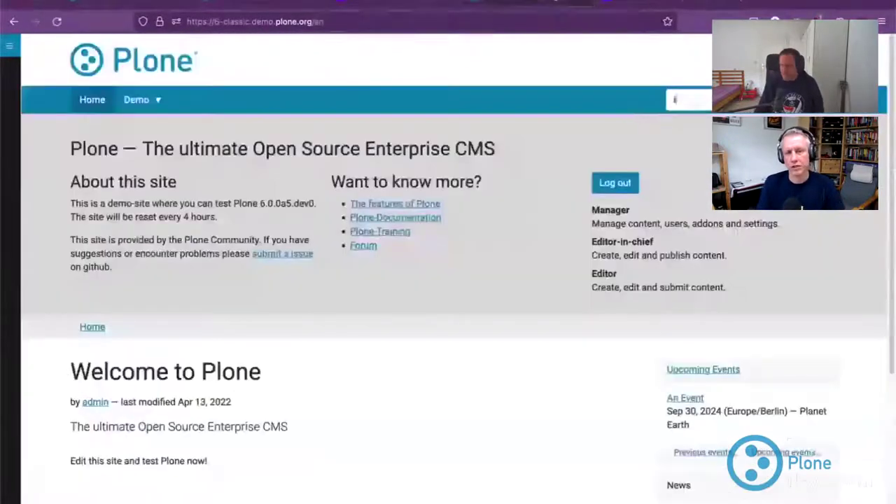
Step: Run a live search for "image" on the demo site and select the search text
click(683, 99)
text(image)
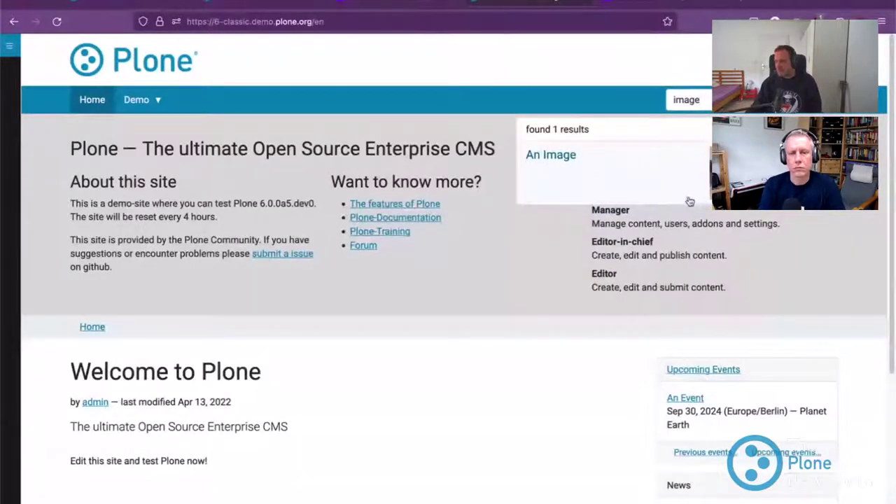
click(709, 91)
drag(700, 99, 635, 111)
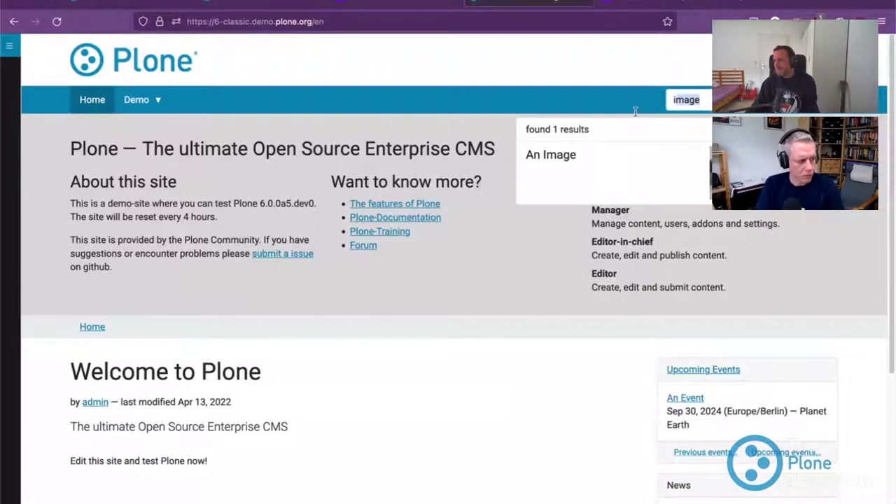
Step: Clear the live search and open the Image Handling settings from Site Setup
key(BackSpace)
click(634, 71)
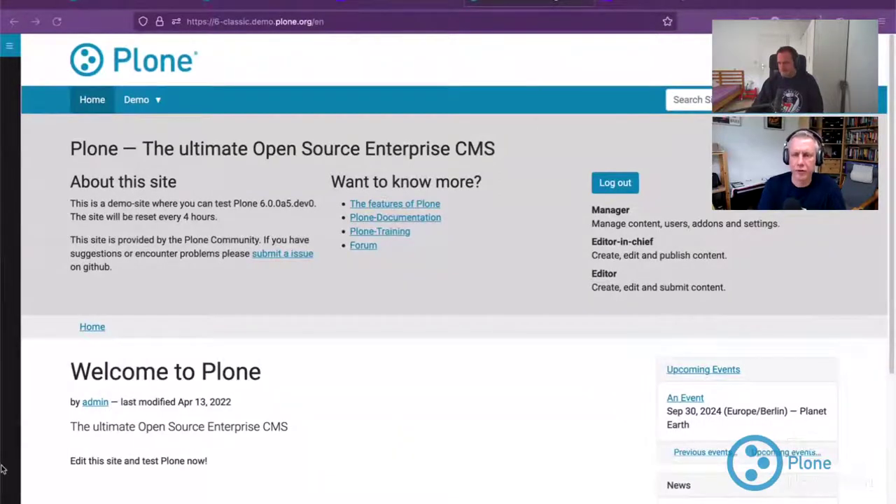
click(9, 46)
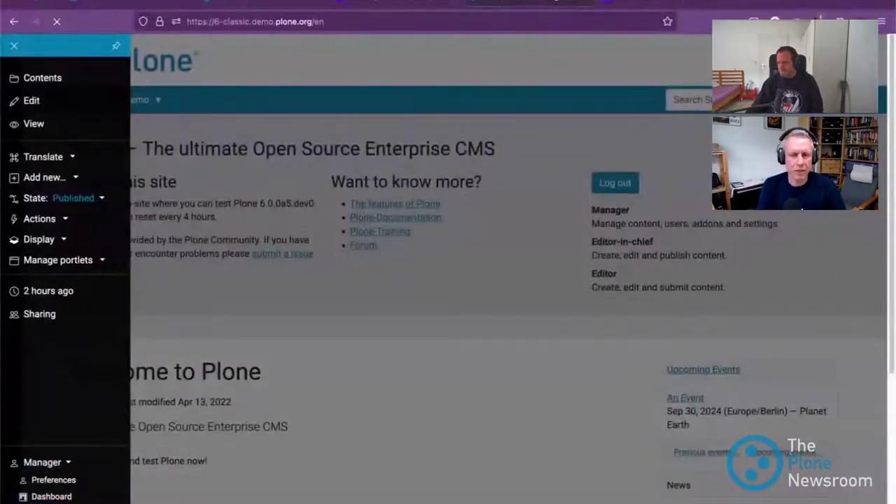
scroll(488, 250, down, 3)
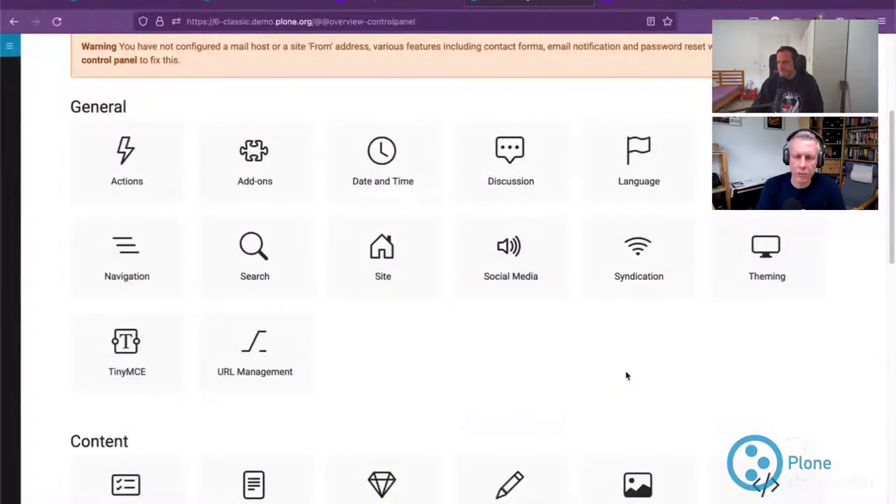
scroll(643, 367, down, 1)
click(645, 493)
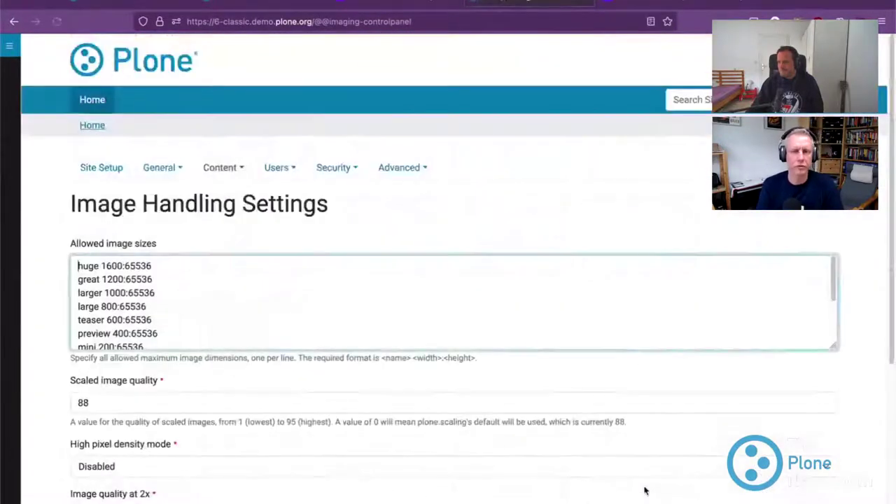
Step: Review the complete list of allowed image sizes and enlarge its text field slightly to show more entries
scroll(240, 308, down, 2)
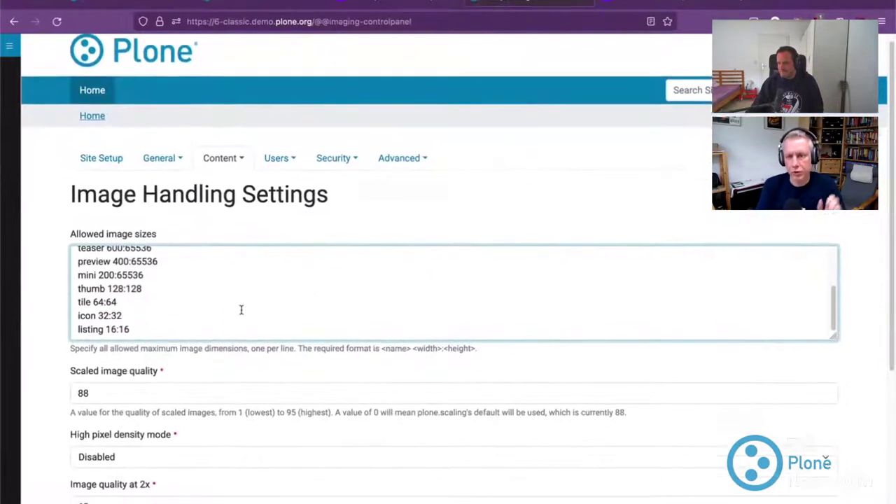
scroll(241, 310, up, 3)
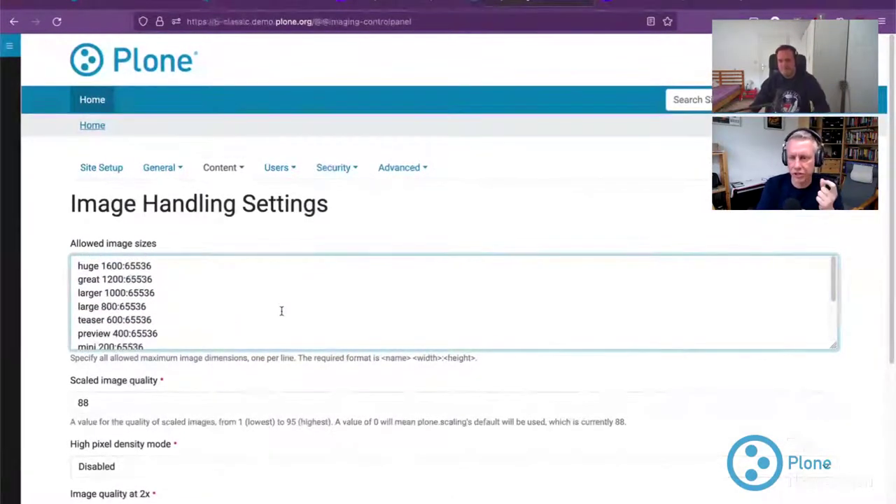
scroll(301, 294, down, 2)
scroll(298, 293, up, 1)
scroll(297, 293, up, 1)
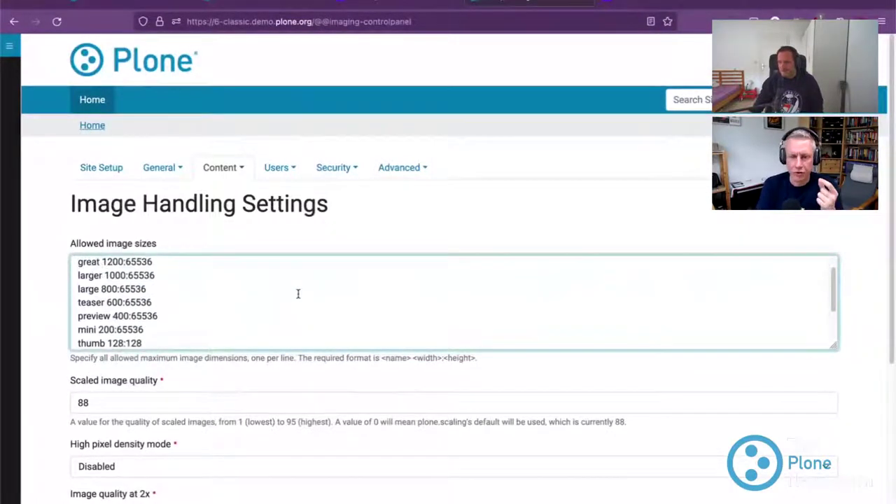
scroll(298, 293, up, 1)
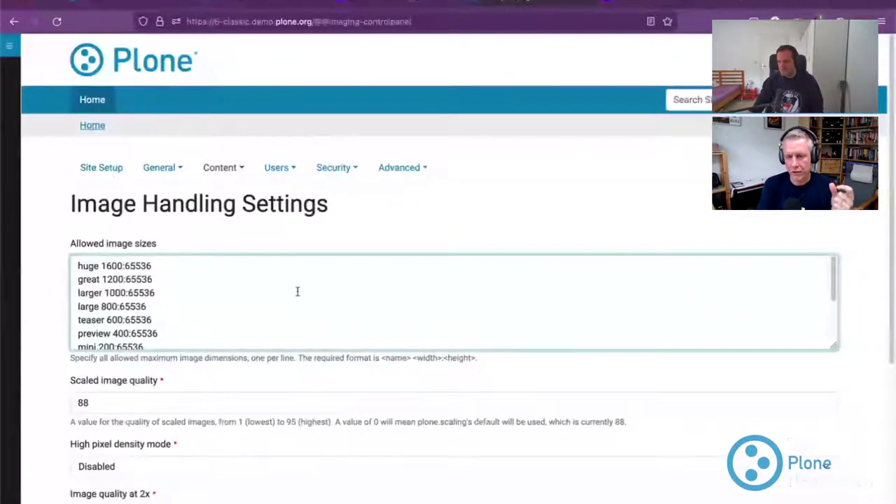
drag(834, 344, 835, 363)
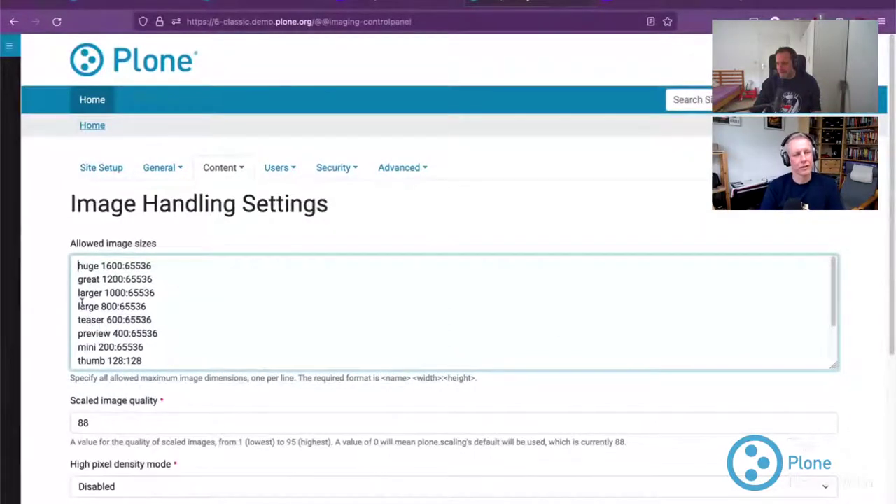
Step: Examine the width and height values in the allowed image sizes, starting with the huge and great entries
double_click(115, 266)
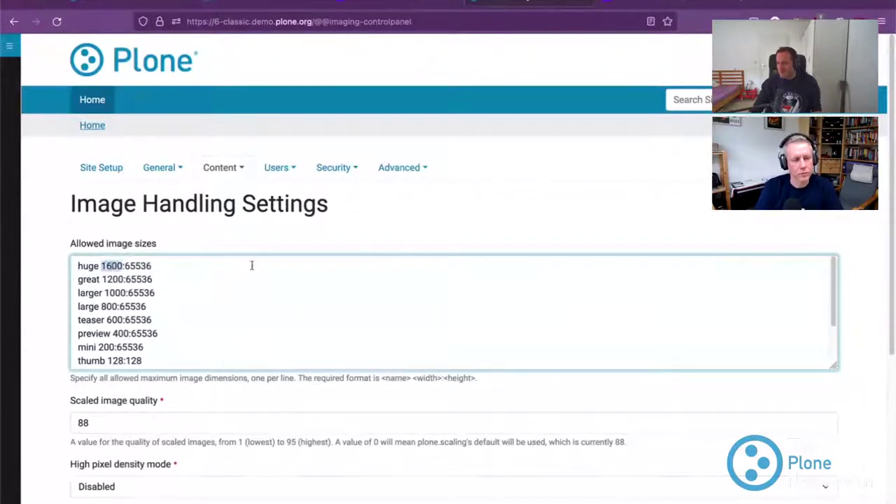
click(206, 270)
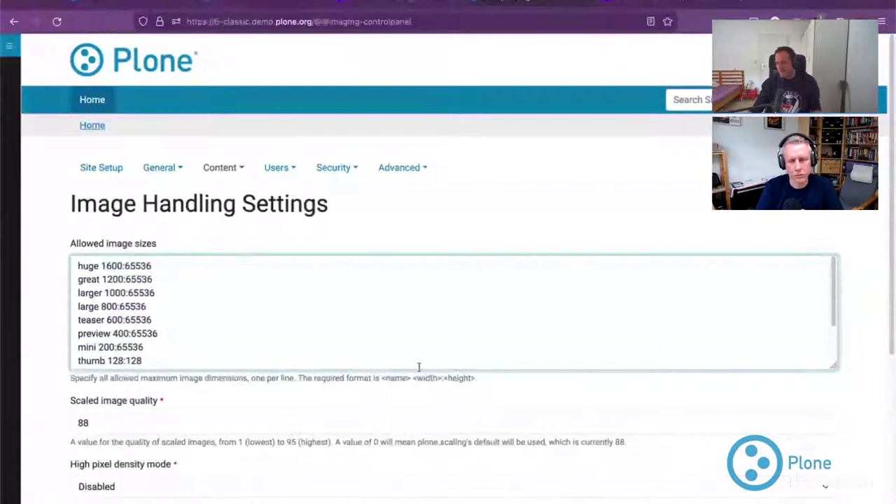
double_click(136, 276)
click(286, 297)
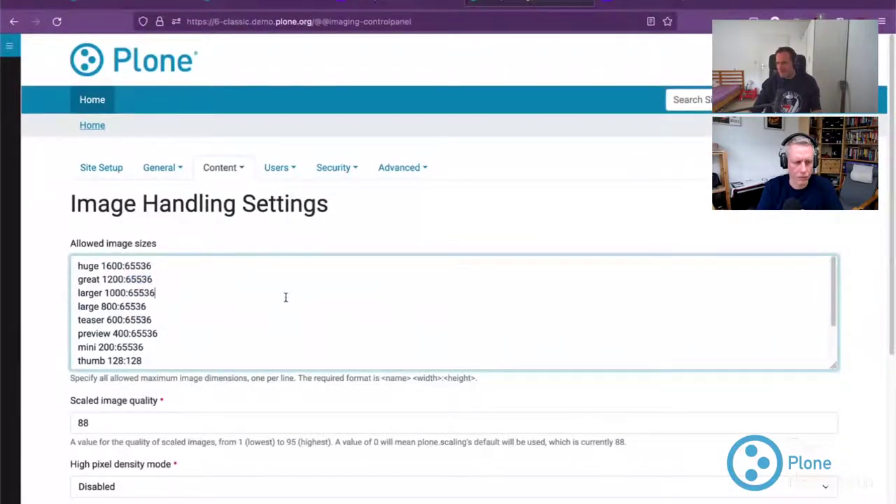
click(230, 336)
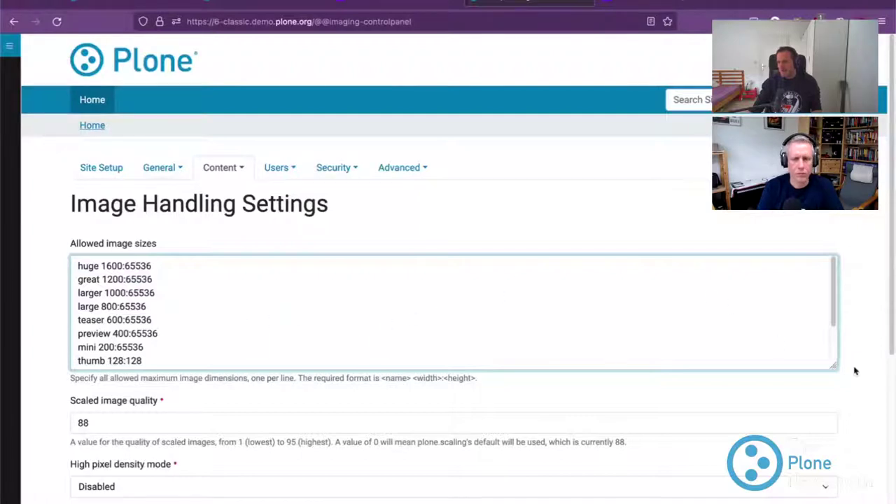
Step: Review the image quality, high pixel density and captioning options, and return to the start of the image settings
scroll(856, 372, down, 5)
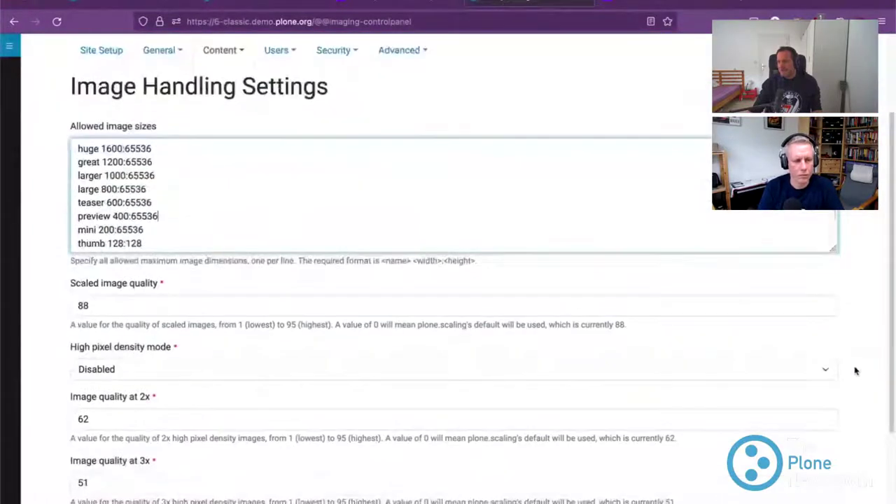
scroll(856, 372, up, 1)
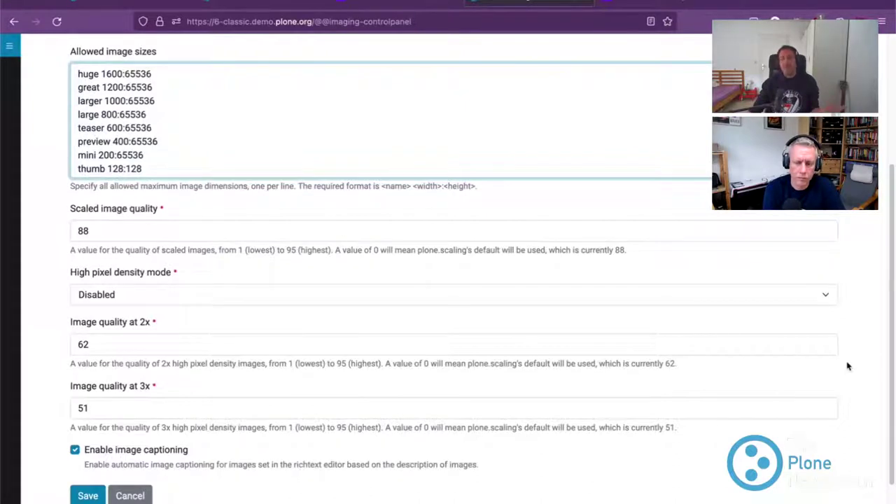
scroll(846, 364, up, 3)
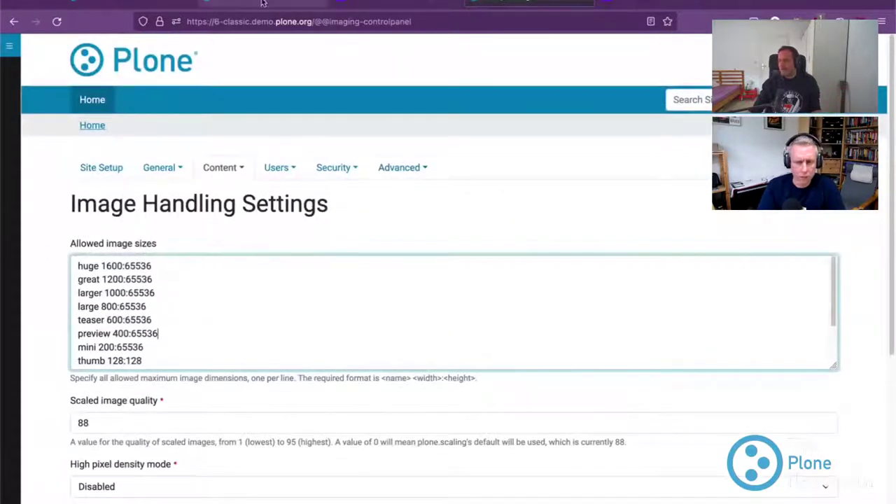
Step: Check the localhost Plone home page and open A Page from the demo site's Demo section
click(126, 8)
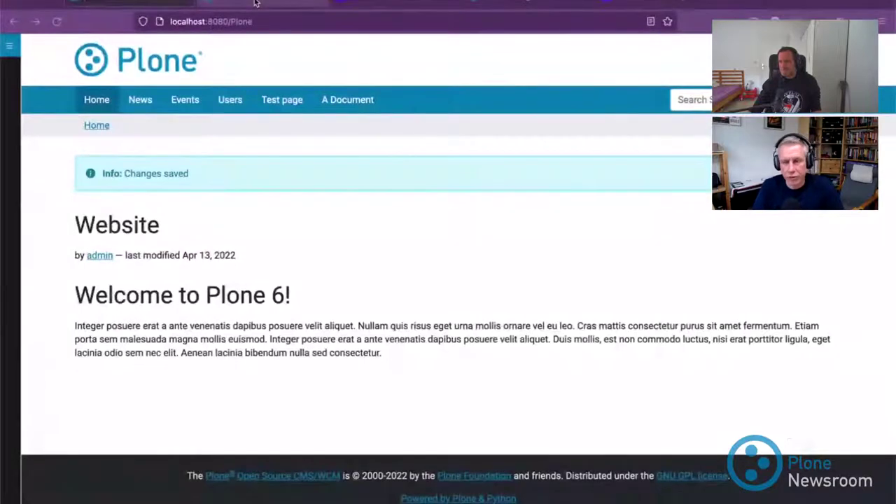
click(512, 4)
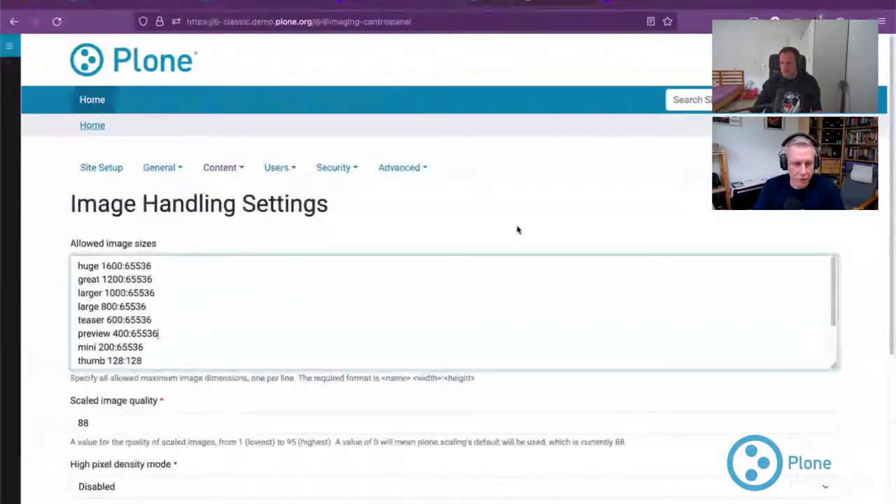
key(alt+Left)
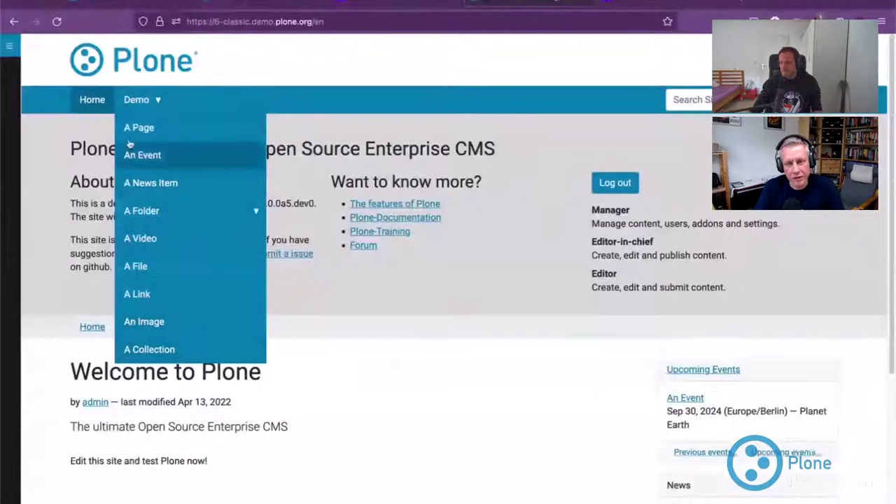
click(140, 128)
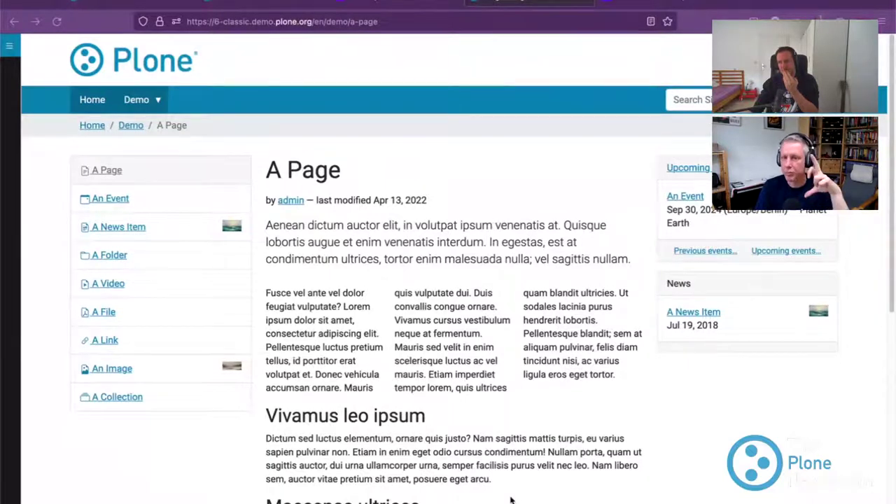
Step: Open A Page on the demo site for editing
click(11, 208)
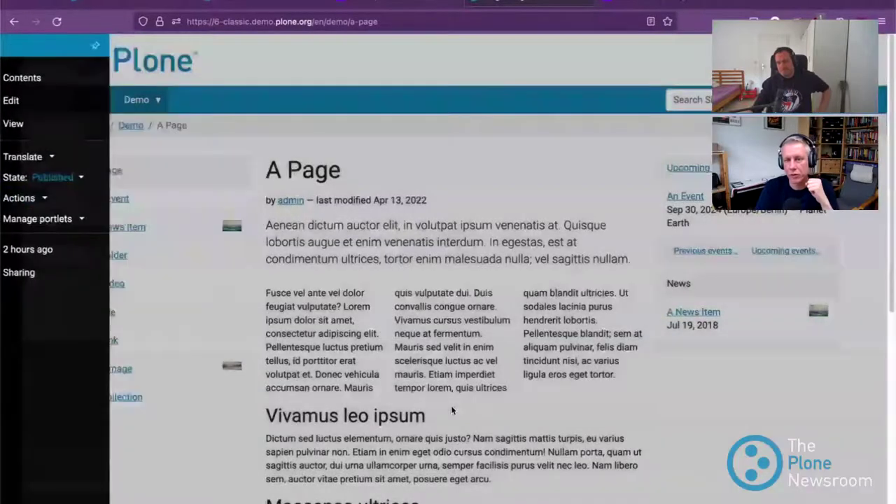
click(451, 411)
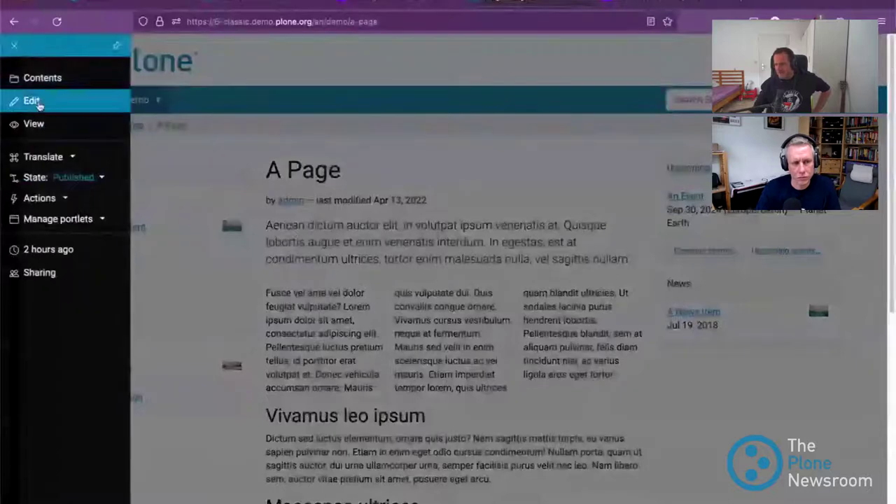
click(12, 100)
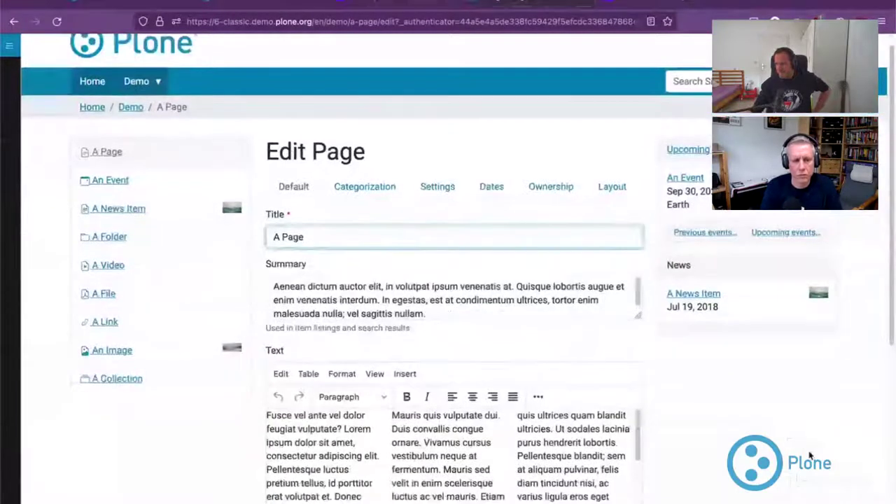
Step: Resize the page's Text editor so it is taller while still fitting the width of the content column
scroll(770, 448, down, 3)
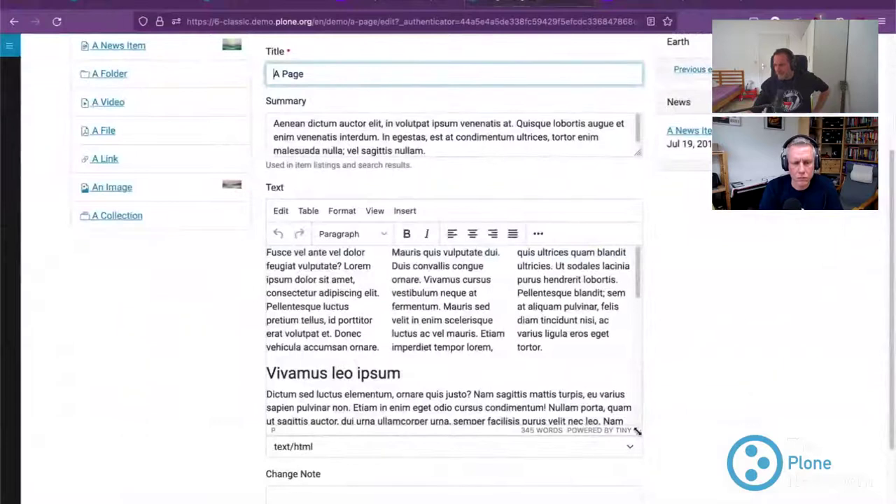
scroll(823, 320, down, 1)
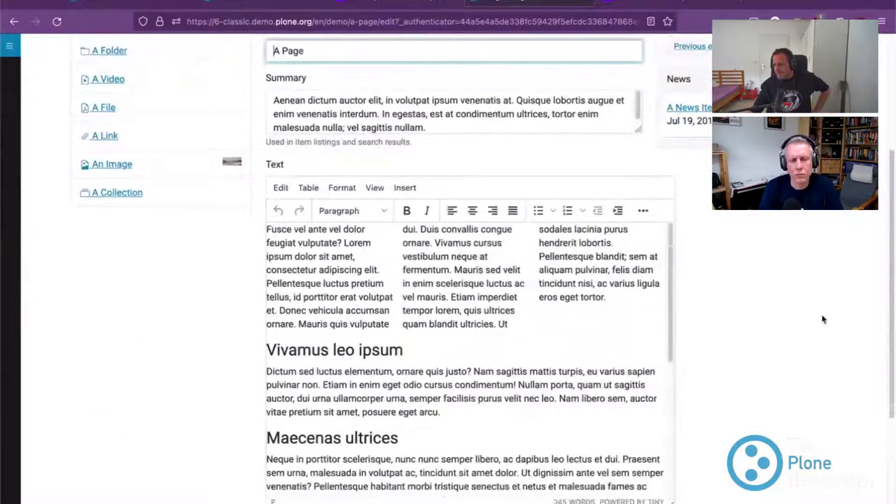
scroll(823, 320, down, 2)
drag(672, 390, 650, 372)
scroll(728, 280, up, 3)
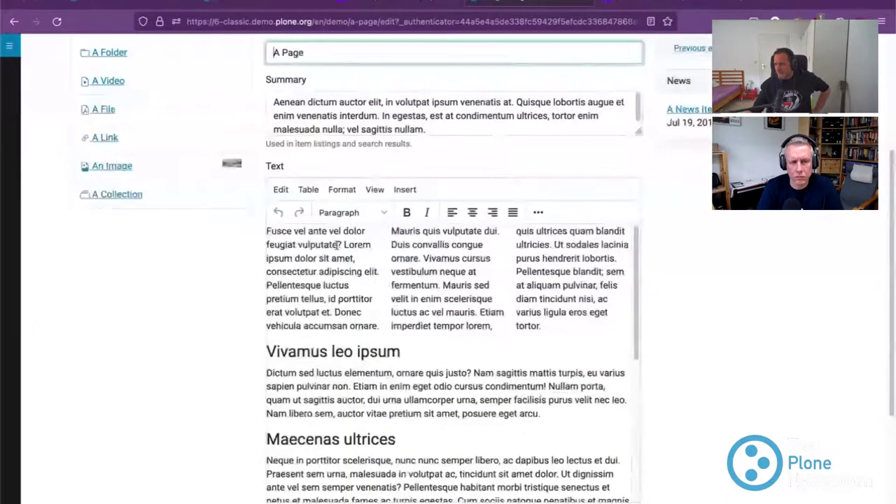
Step: Examine the Text editor's paragraph style list, covering headings, display, table, form, button, list-group and alignment classes
click(281, 189)
click(224, 313)
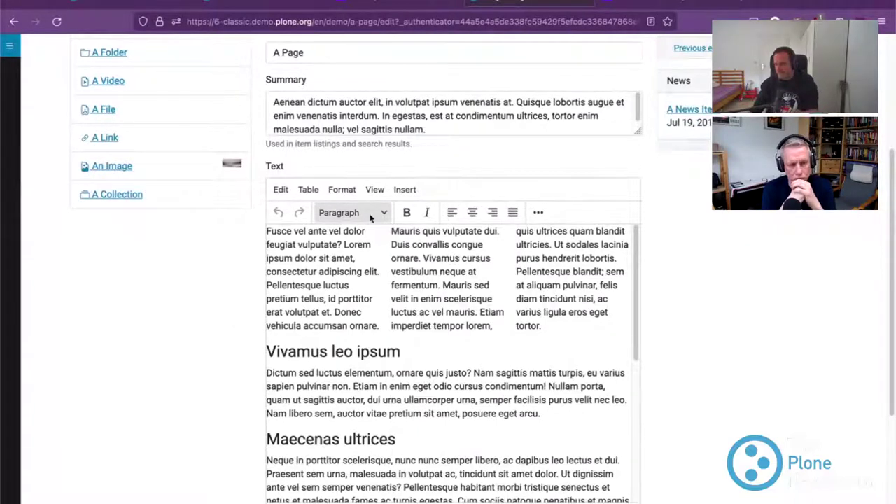
scroll(369, 141, down, 1)
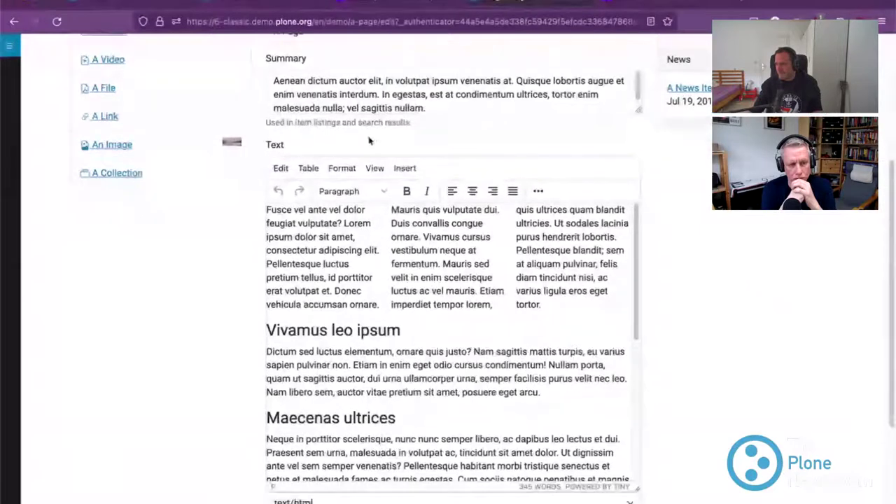
click(366, 192)
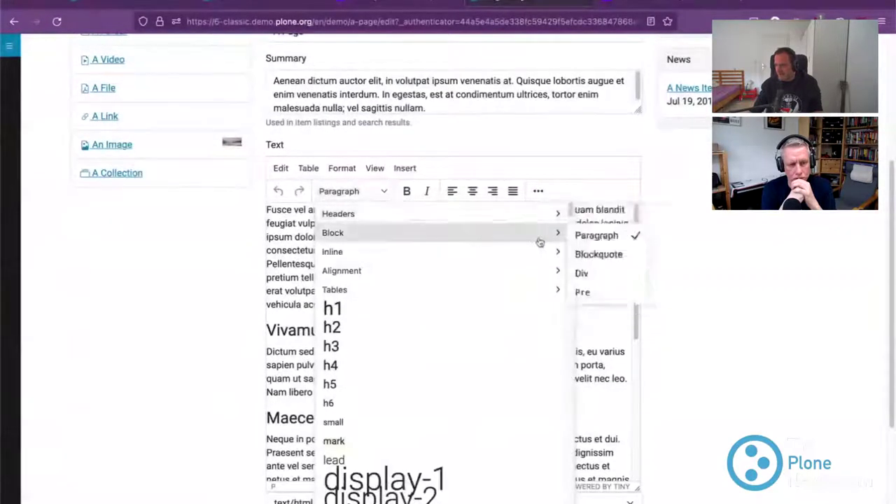
mouse_move(564, 213)
scroll(557, 334, down, 10)
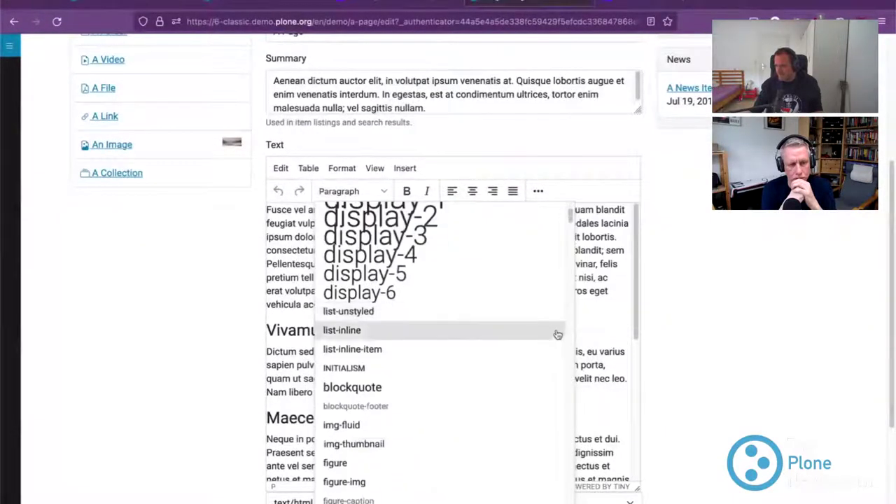
scroll(551, 336, down, 10)
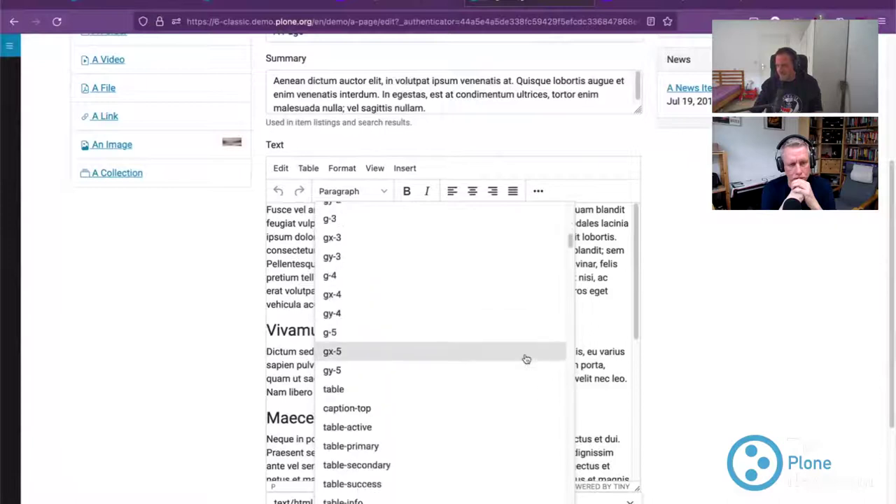
scroll(525, 365, down, 15)
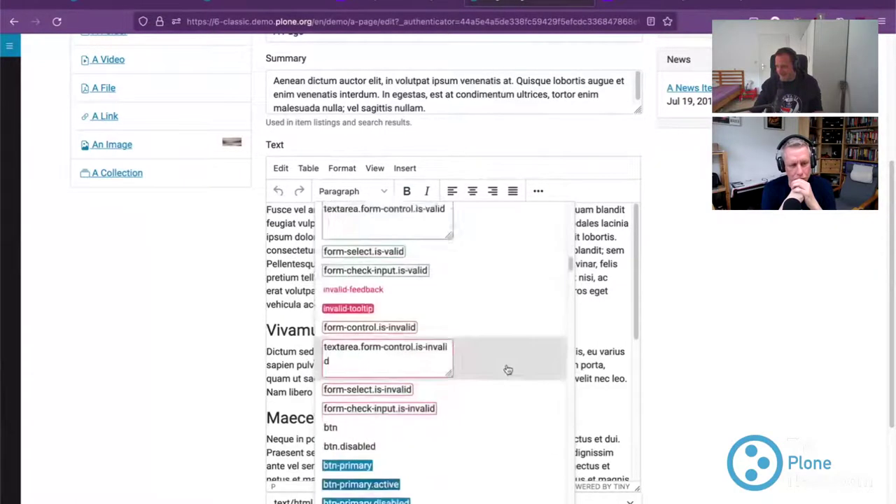
scroll(505, 370, down, 15)
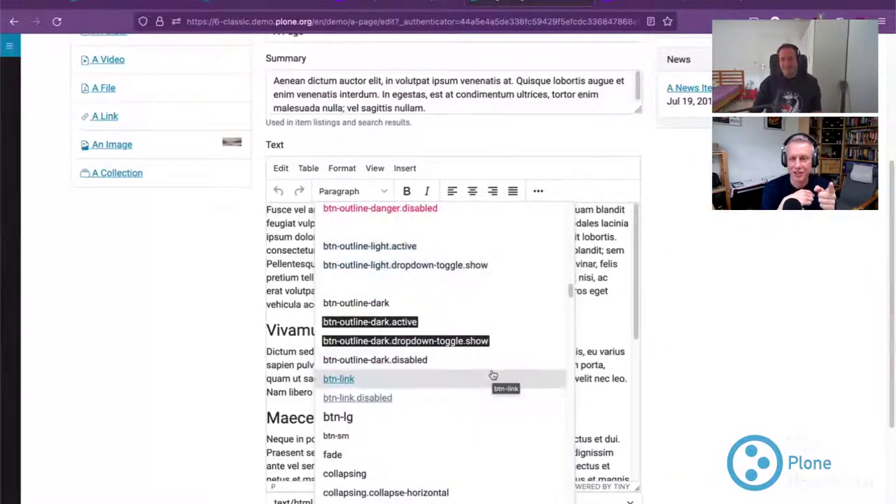
scroll(506, 413, down, 1)
scroll(508, 425, down, 20)
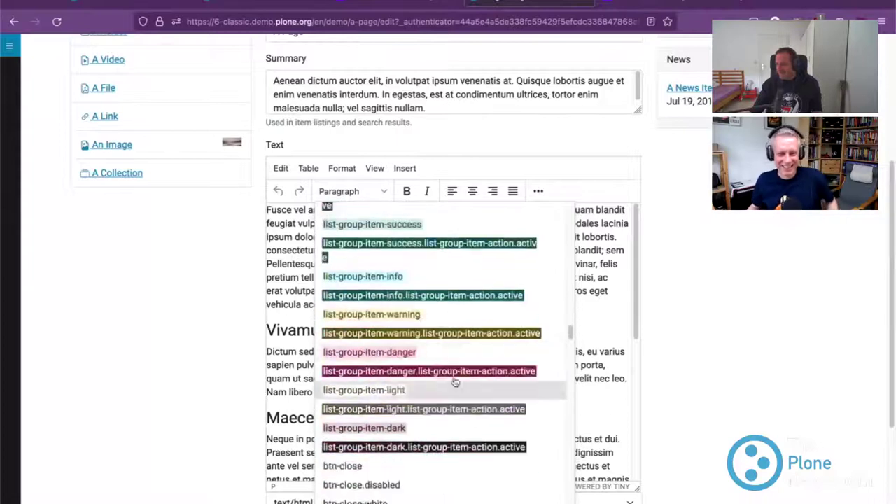
scroll(454, 382, down, 20)
scroll(406, 351, down, 20)
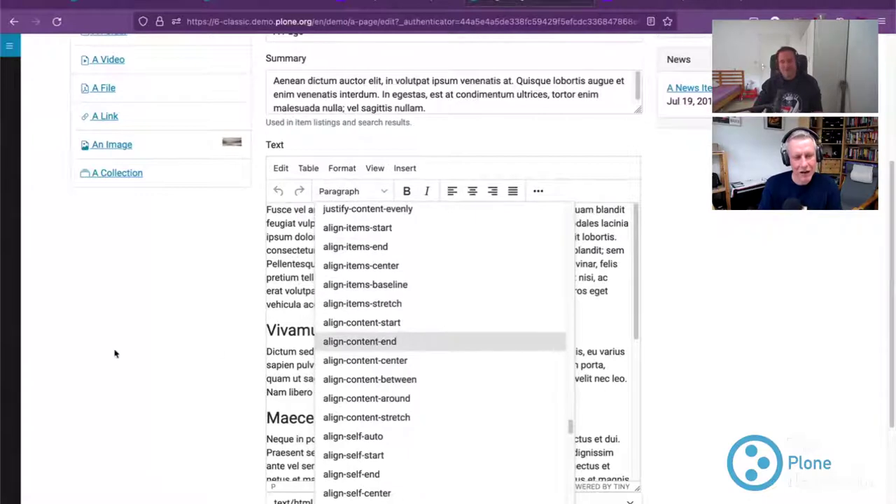
Step: Format the paragraph under the Vivamus leo ipsum heading with the inline style Text in 2 columns
click(154, 356)
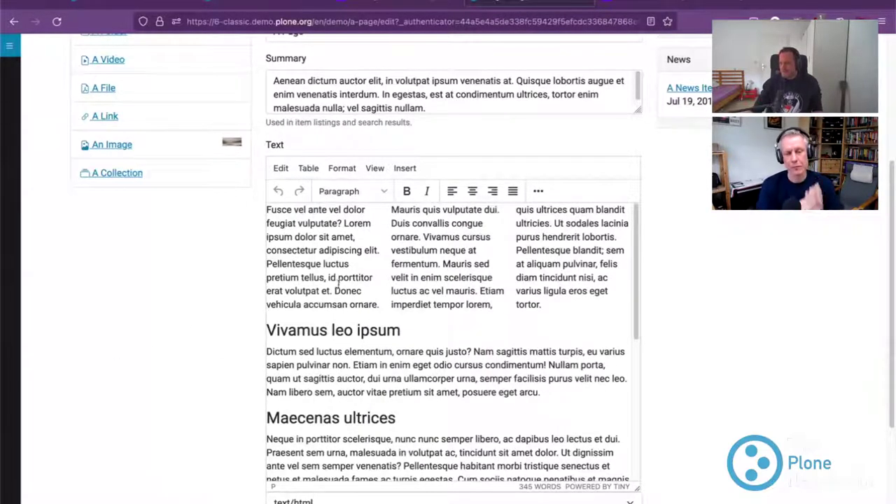
triple_click(297, 379)
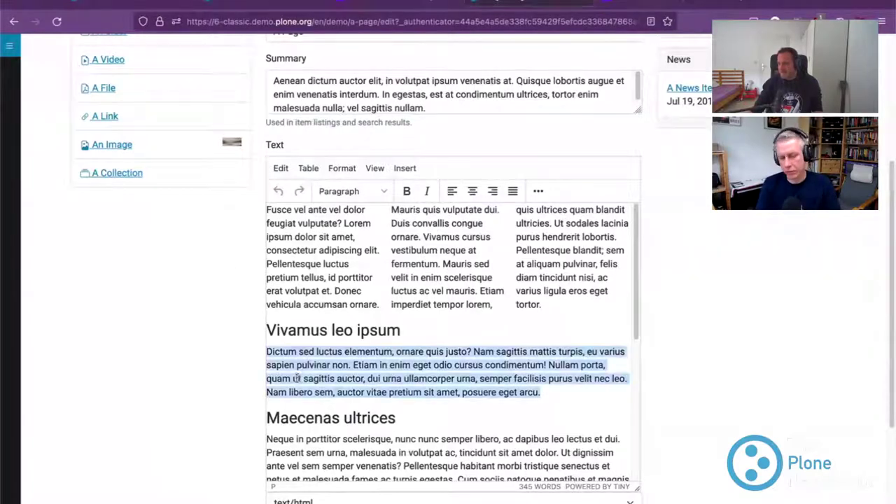
click(371, 192)
mouse_move(393, 233)
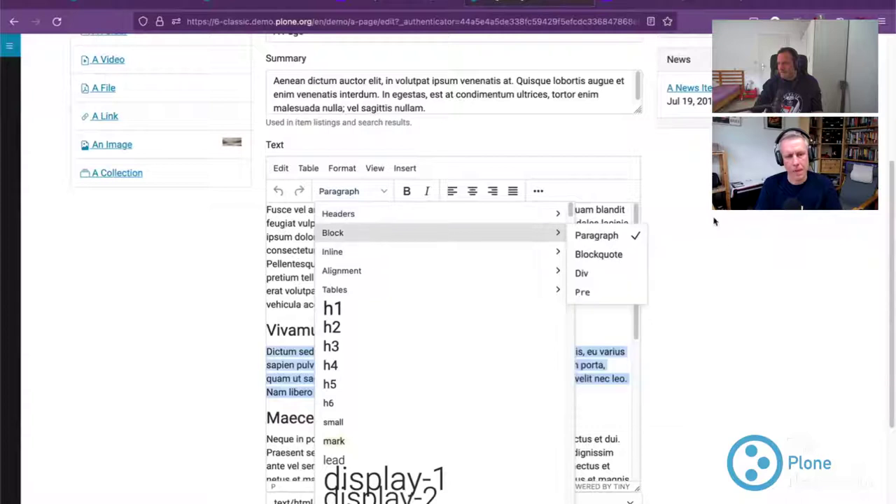
mouse_move(504, 256)
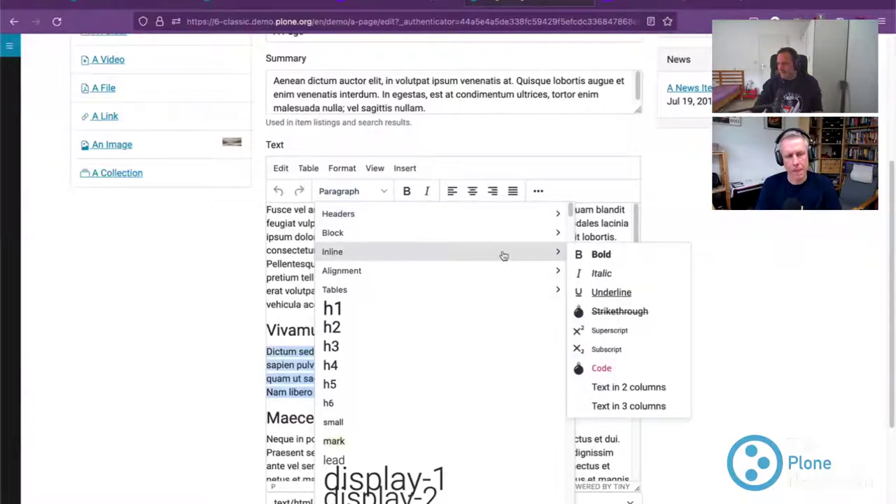
click(620, 387)
click(399, 396)
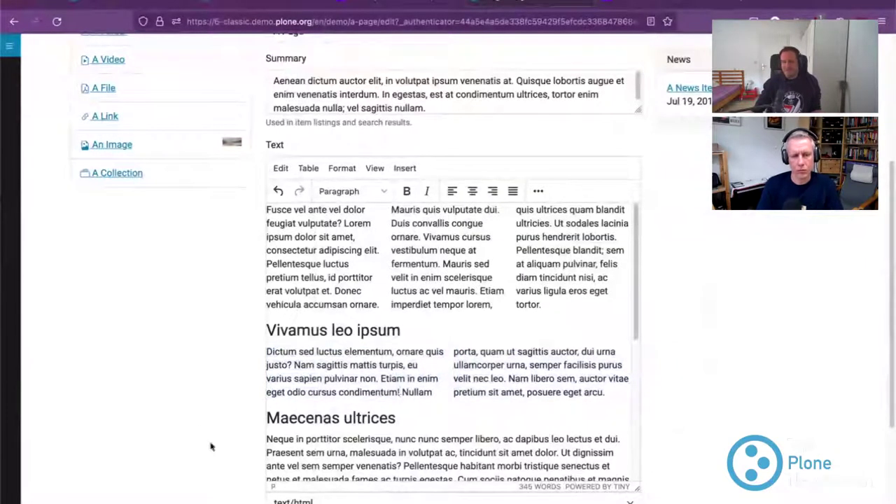
Step: Save A Page and check the column layout of its paragraphs in the page view
scroll(197, 463, down, 1)
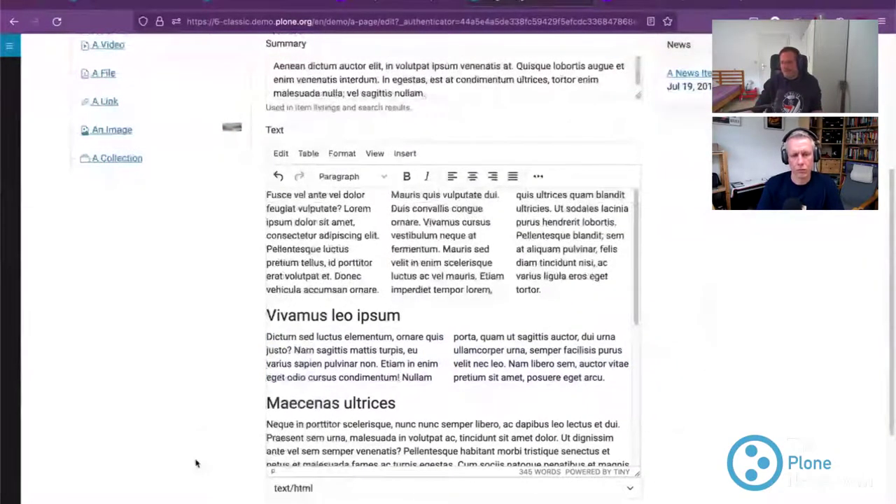
scroll(175, 441, down, 3)
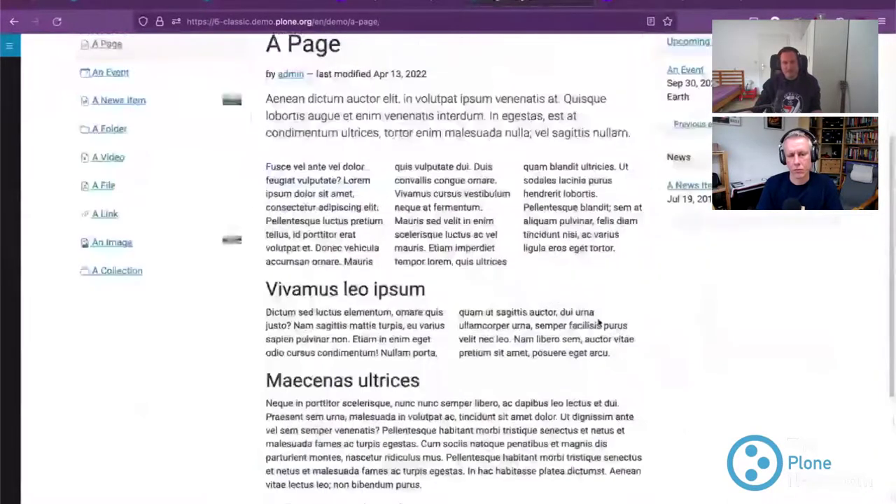
scroll(598, 322, up, 1)
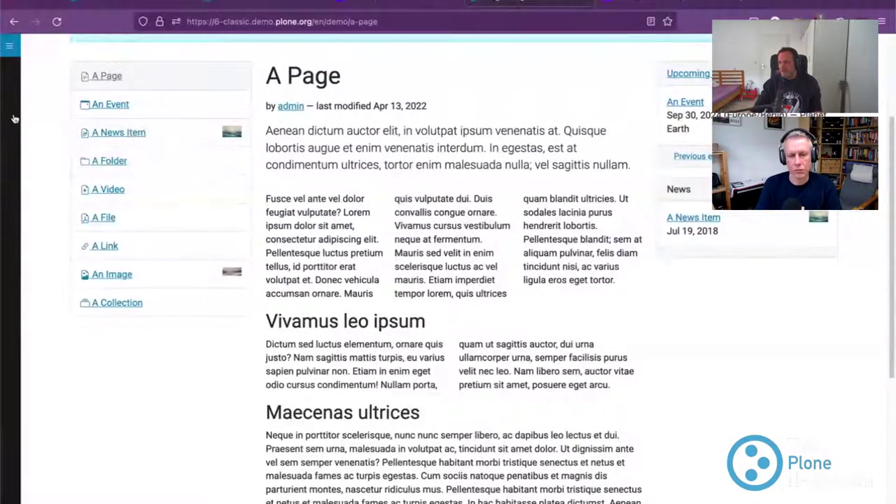
Step: Reopen A Page for editing and review the column paragraphs in the Text editor
mouse_move(14, 119)
click(34, 100)
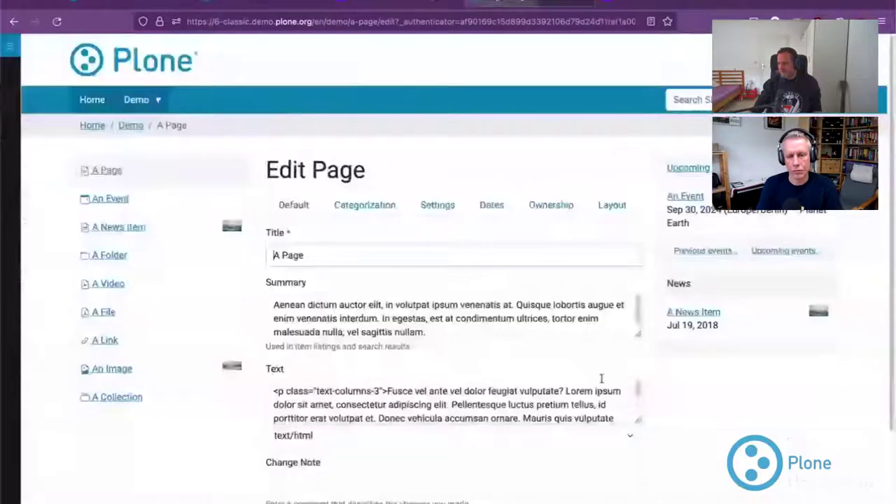
scroll(647, 329, down, 5)
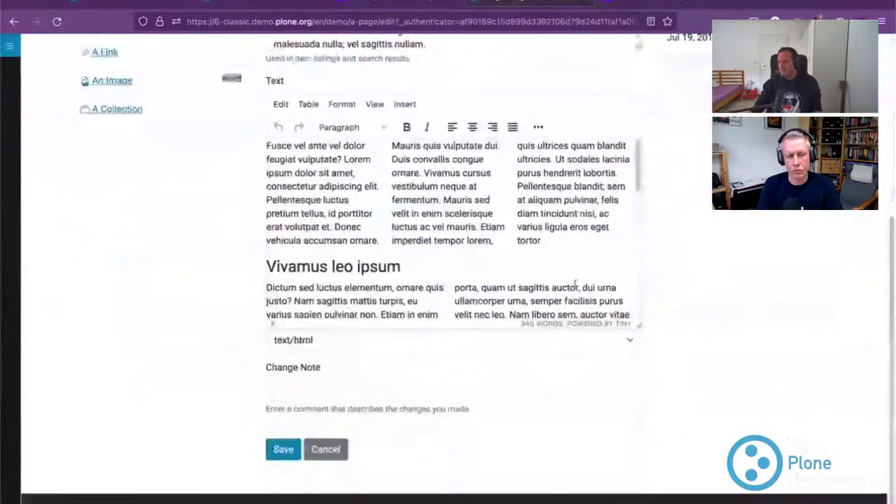
scroll(717, 277, up, 2)
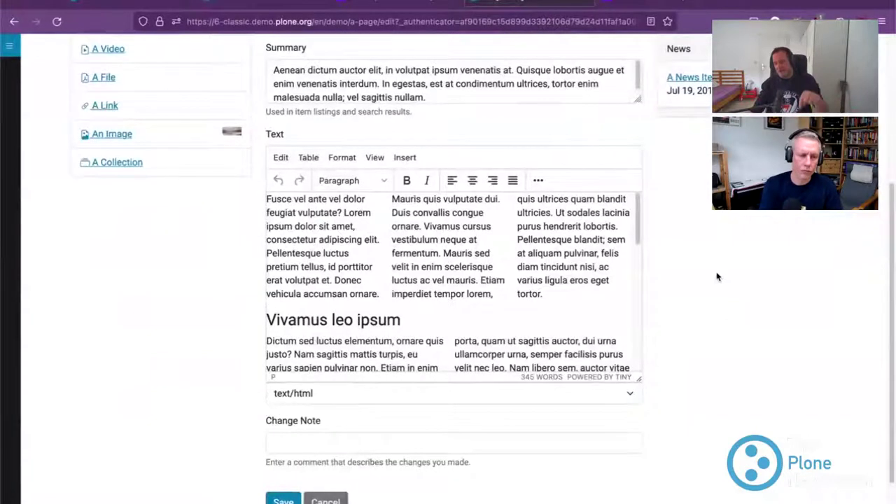
Step: Open the demo site's Site Setup and look through the General and Content control panels
click(15, 437)
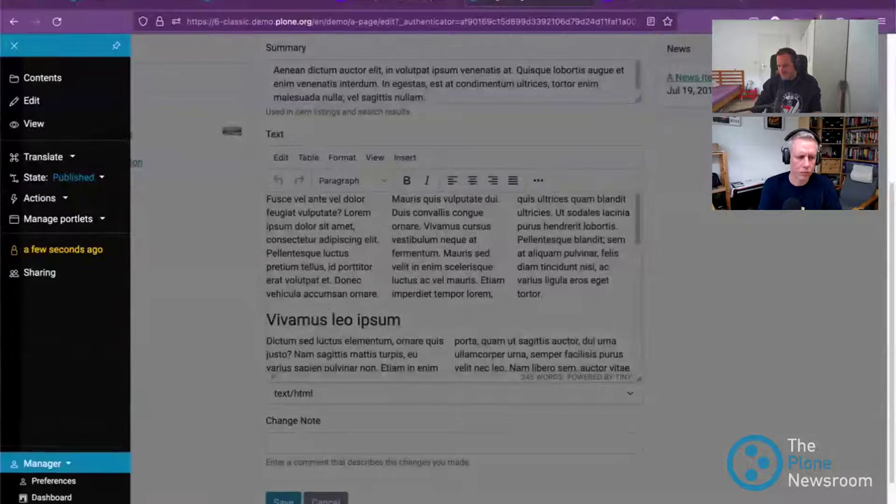
click(53, 501)
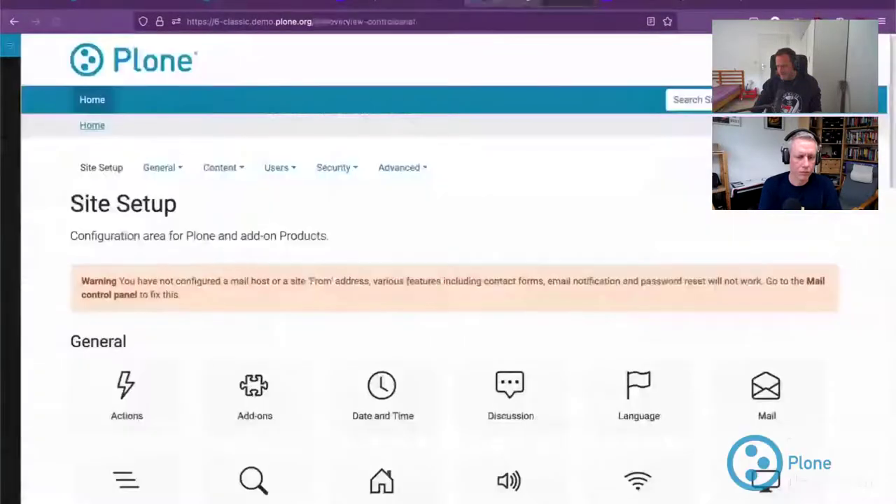
scroll(297, 276, down, 3)
scroll(297, 277, down, 2)
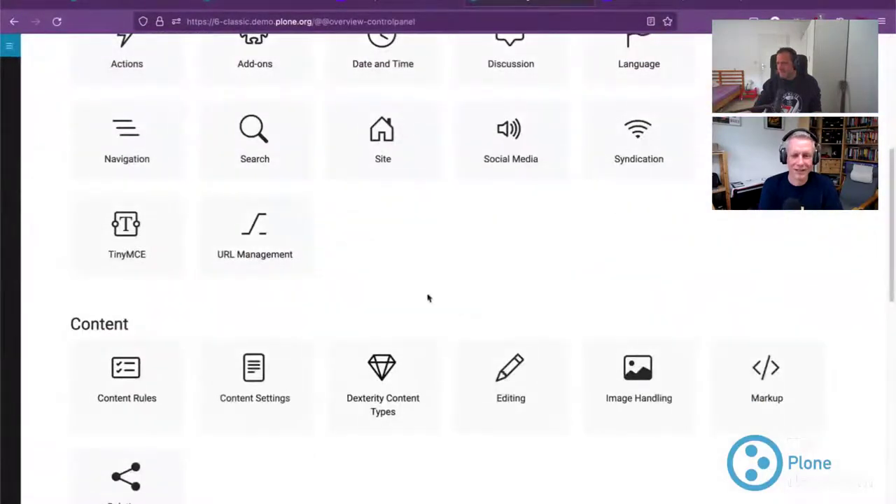
Step: Switch to the localhost Plone site and open the TinyMCE settings from its Site Setup
click(230, 4)
click(158, 2)
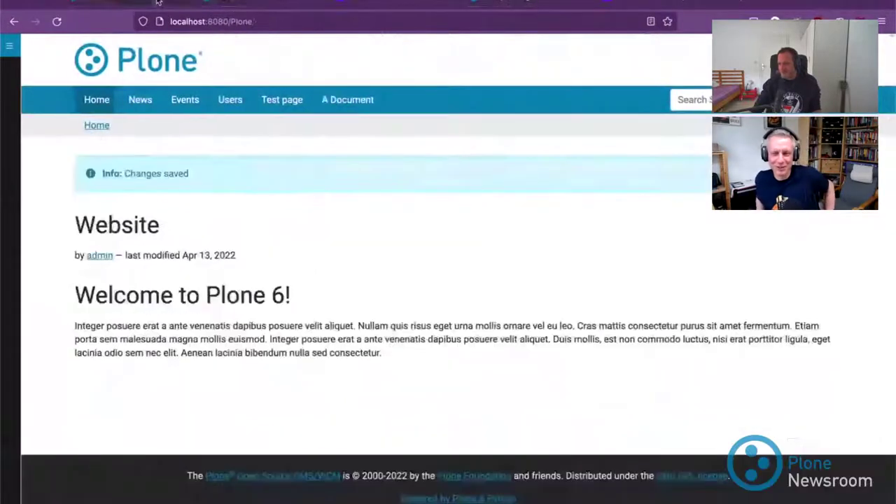
click(9, 45)
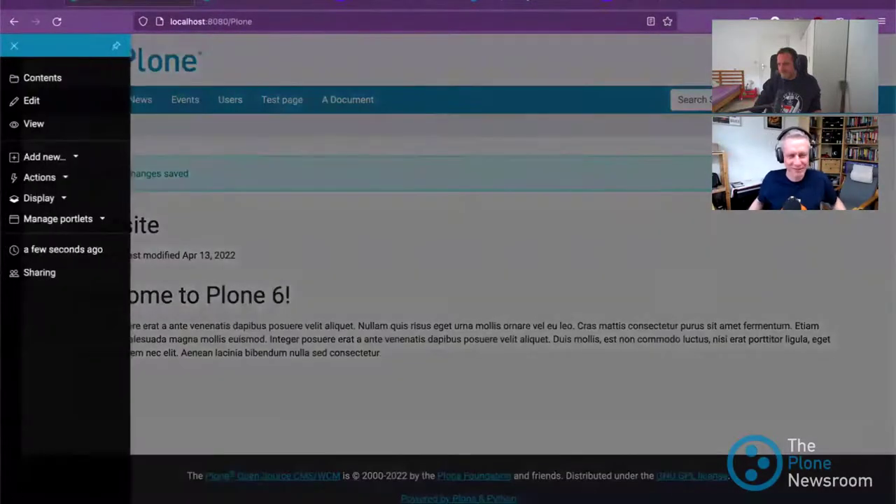
click(28, 463)
click(39, 500)
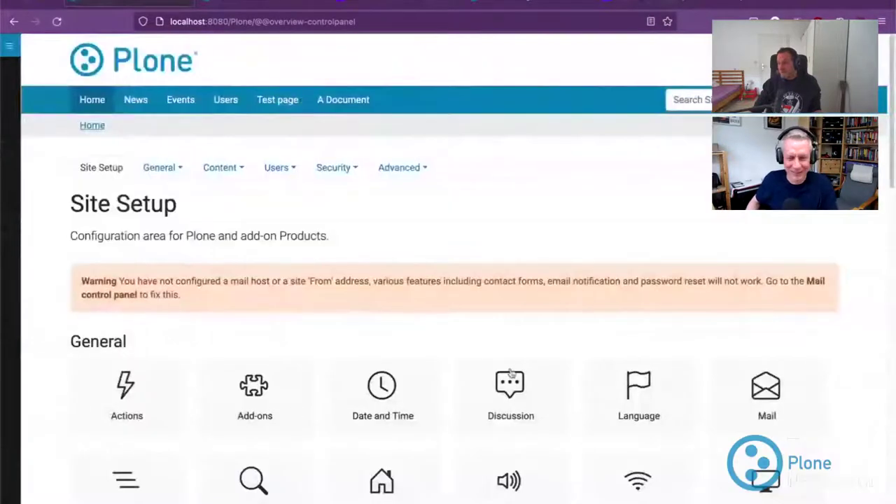
scroll(336, 277, down, 4)
click(133, 317)
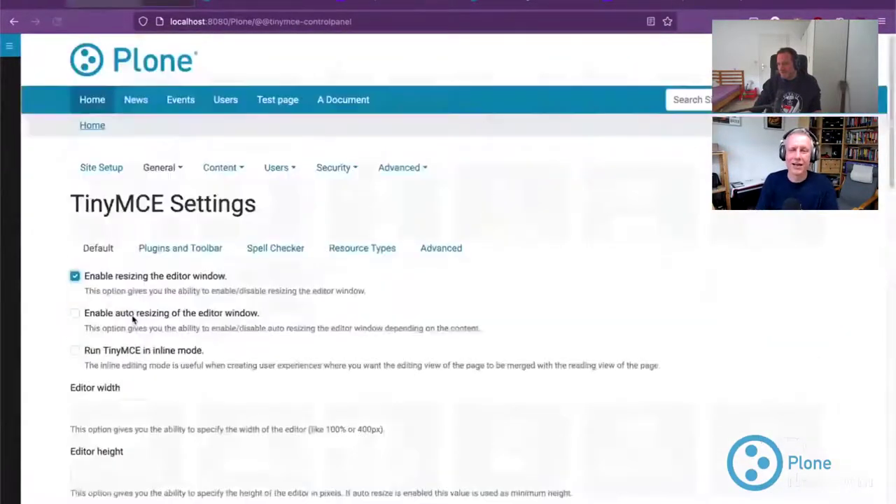
Step: Enable running TinyMCE in inline mode and save the TinyMCE settings
click(98, 350)
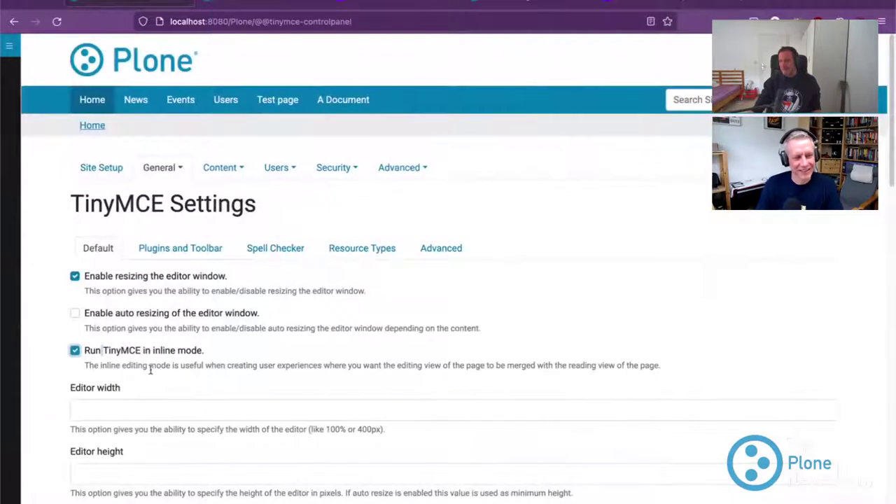
scroll(49, 385, down, 2)
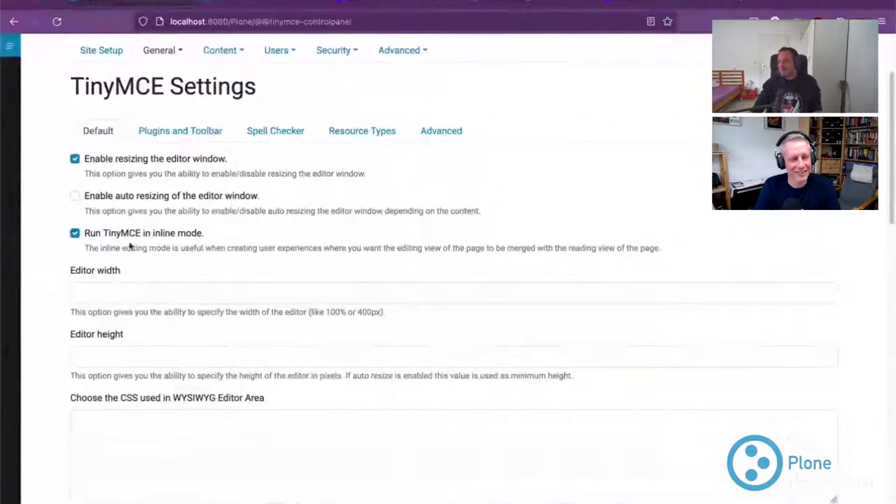
scroll(79, 448, down, 5)
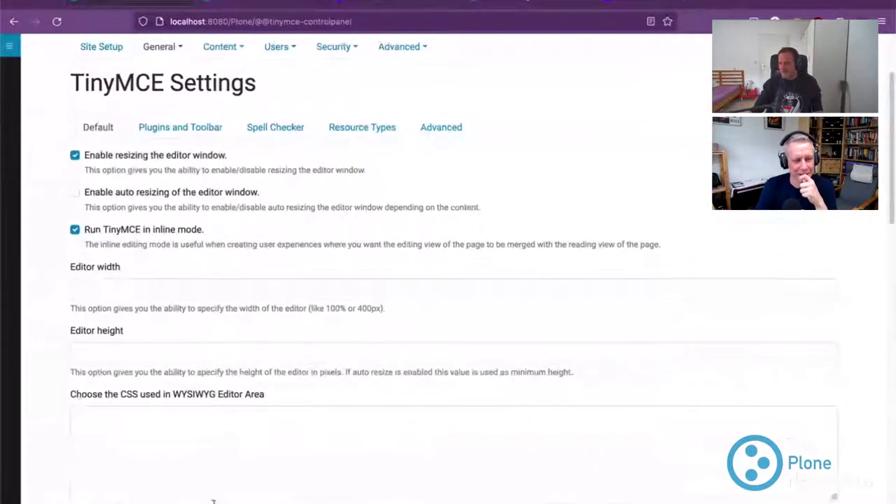
scroll(66, 490, down, 8)
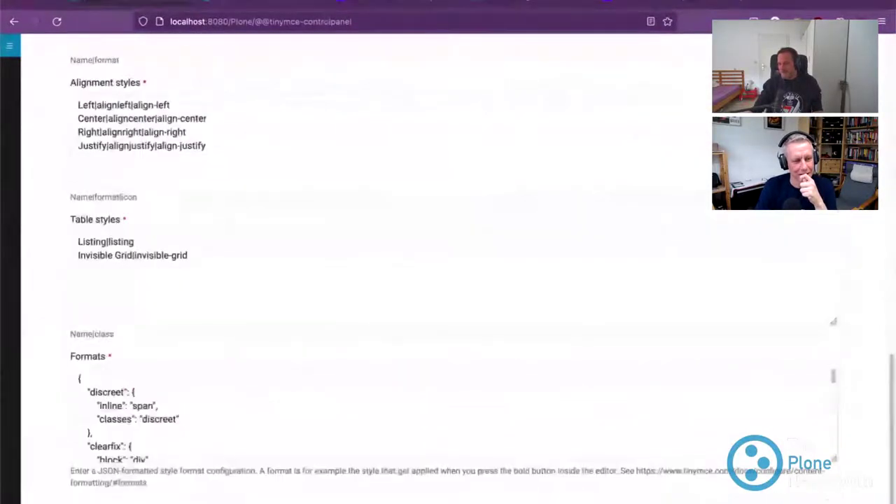
scroll(316, 172, up, 14)
Step: Open A Document on the localhost site for editing
click(348, 99)
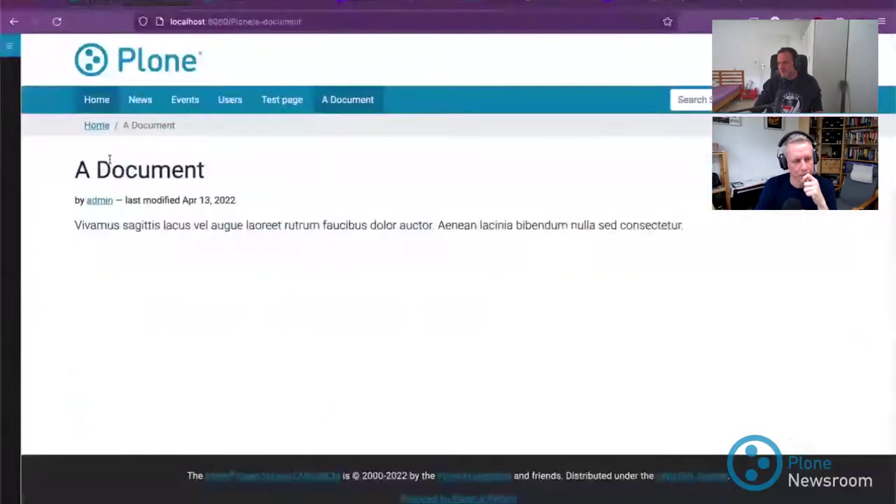
mouse_move(30, 140)
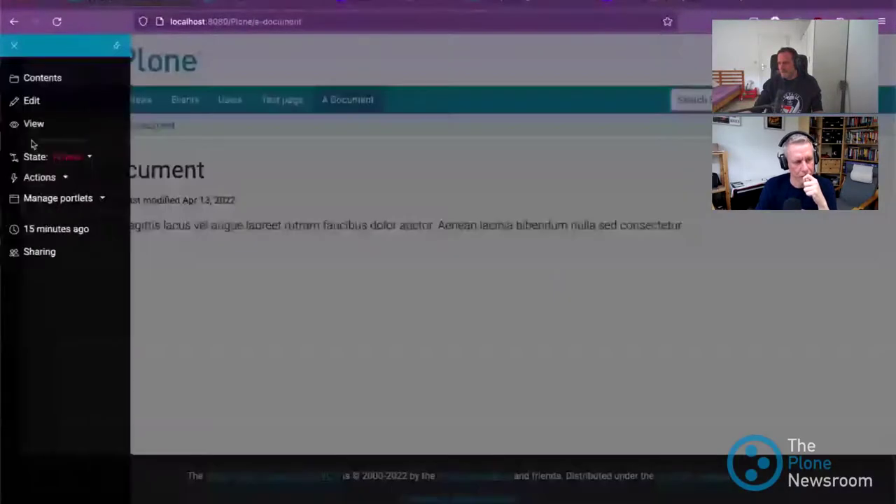
click(30, 98)
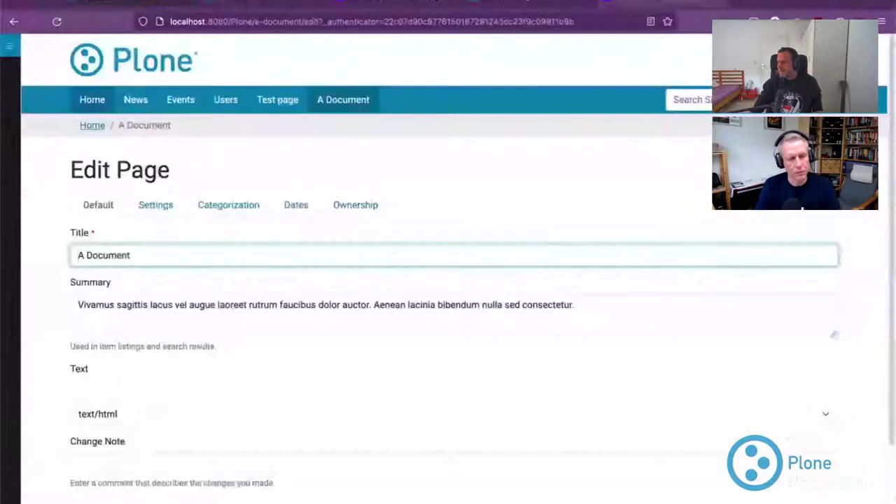
Step: Fill A Document's Text field with four paragraphs of placeholder text and save the page
click(664, 4)
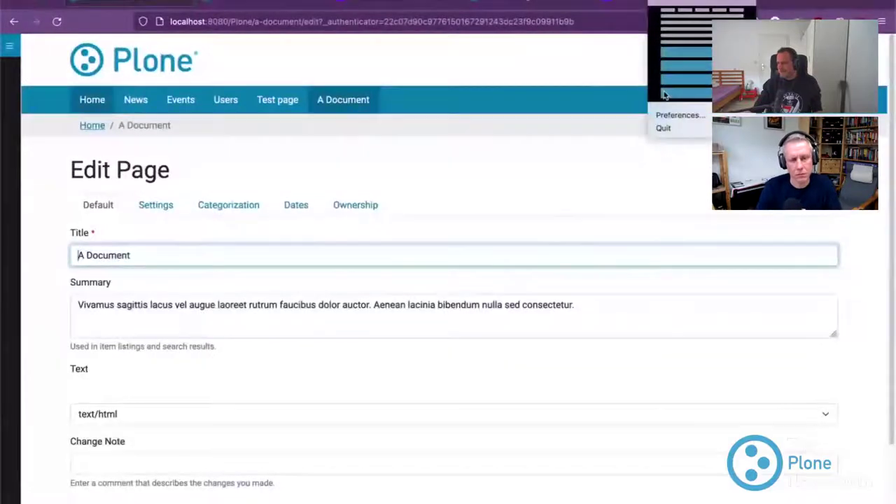
click(85, 384)
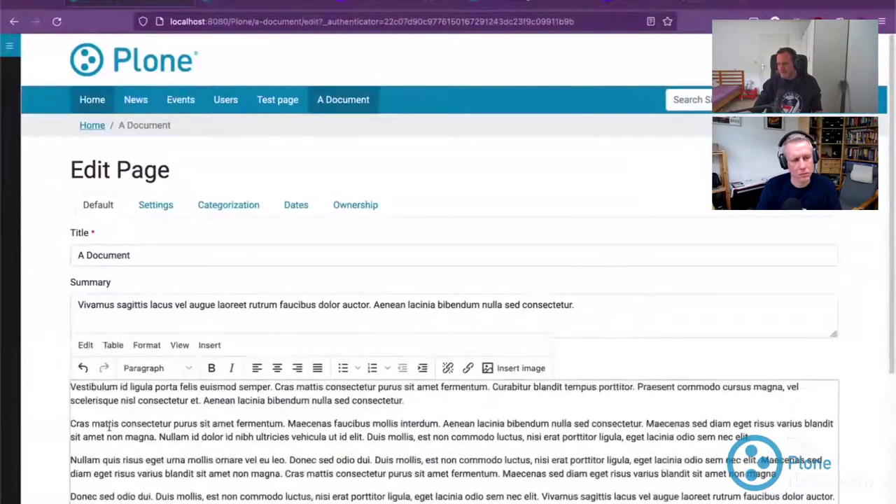
scroll(40, 461, down, 3)
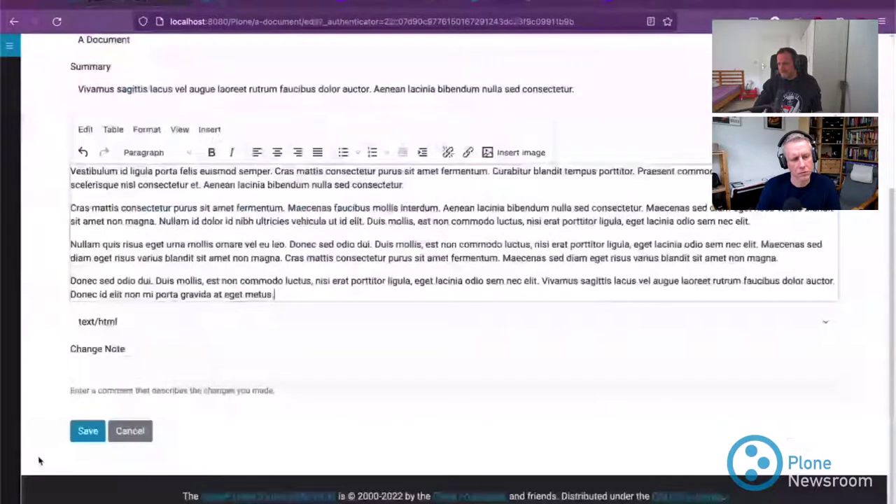
click(74, 429)
Step: Reopen A Document for editing, try selecting a word in the inline text, and reload the edit form
click(9, 46)
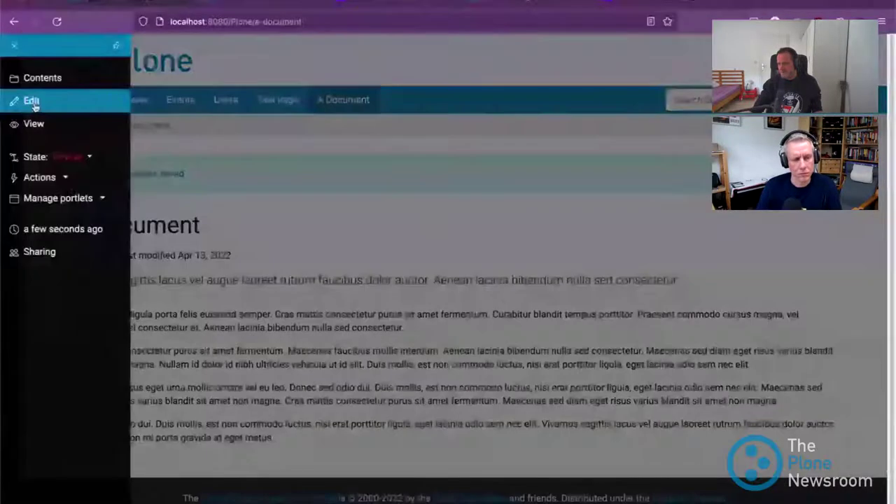
click(32, 101)
scroll(540, 311, down, 1)
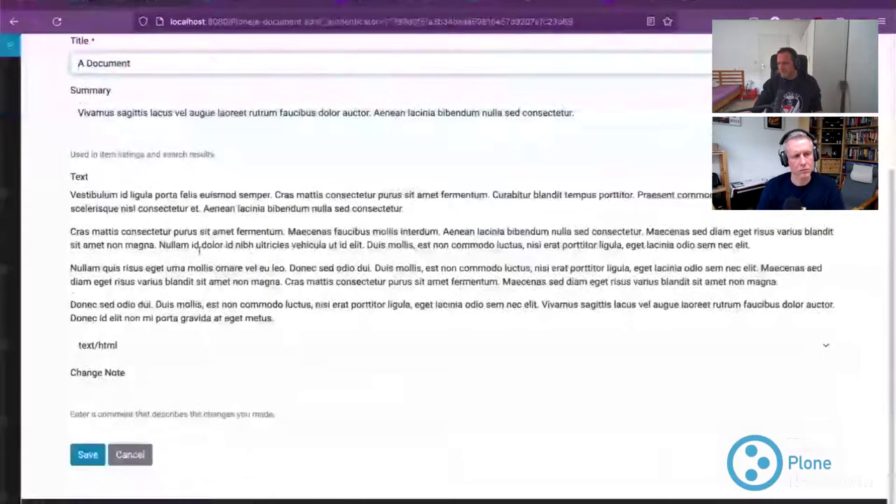
double_click(244, 246)
click(57, 21)
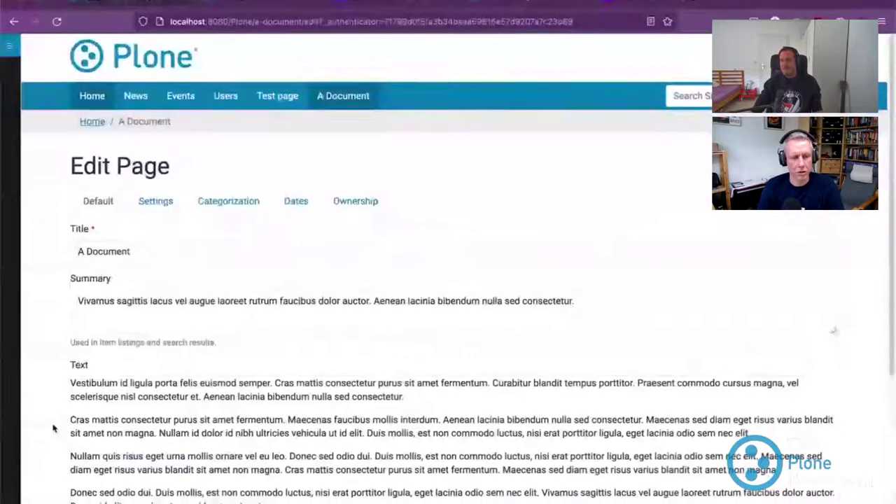
scroll(67, 414, down, 2)
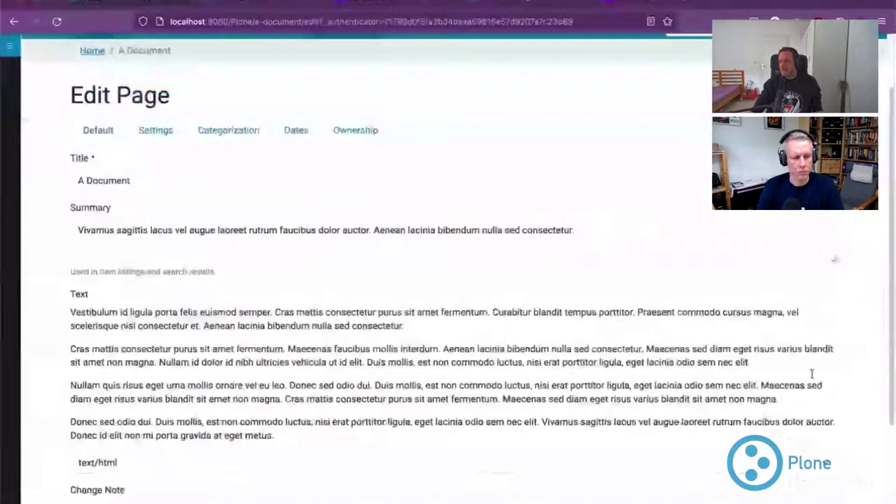
Step: Make the third paragraph of A Document's text, starting with "Nullam quis risus", bold
triple_click(788, 391)
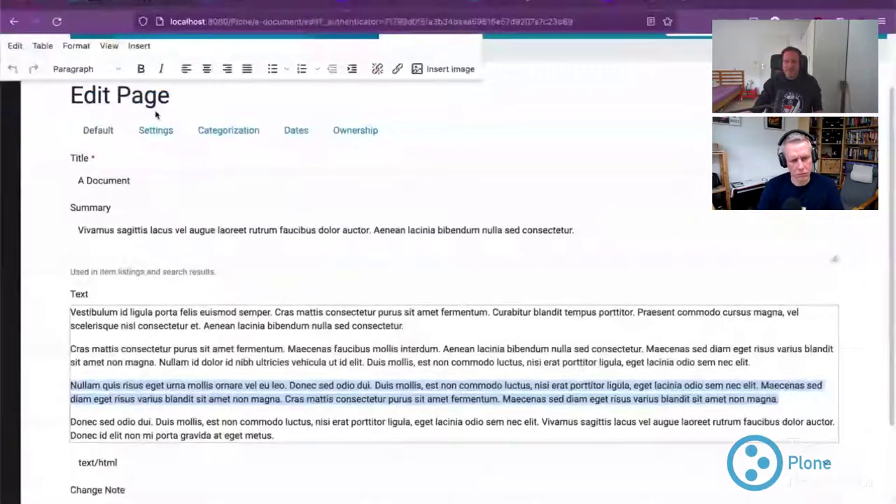
key(ctrl+b)
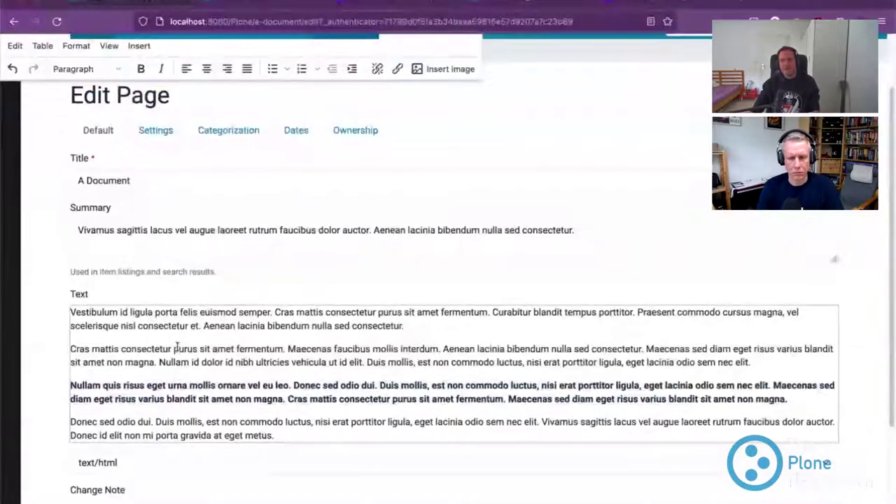
scroll(45, 440, down, 3)
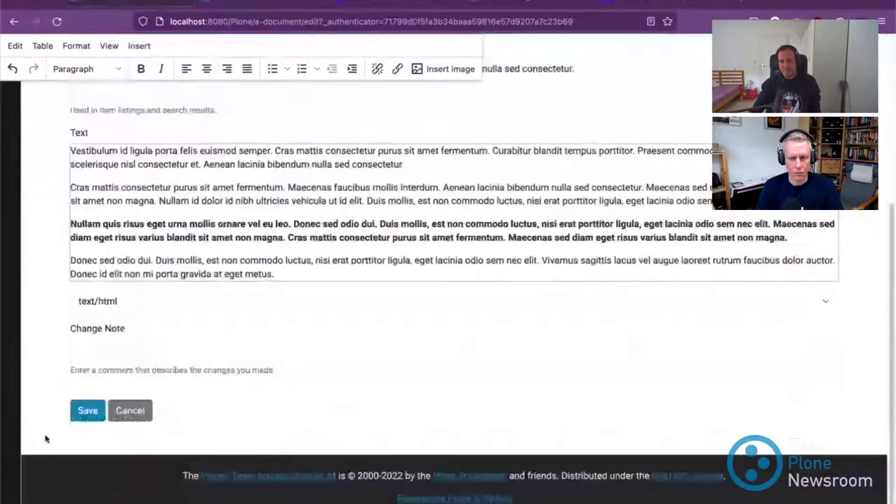
Step: Save the edits to A Document, visit the site's home page and return to A Document
click(88, 411)
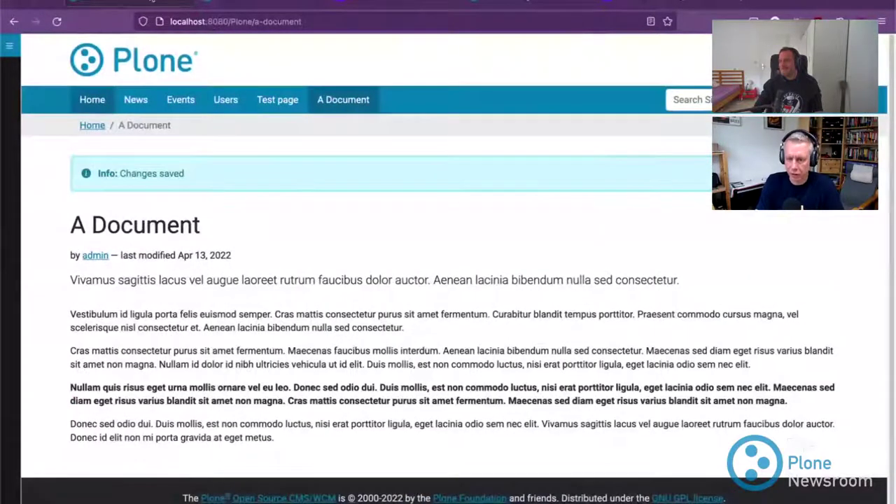
click(140, 77)
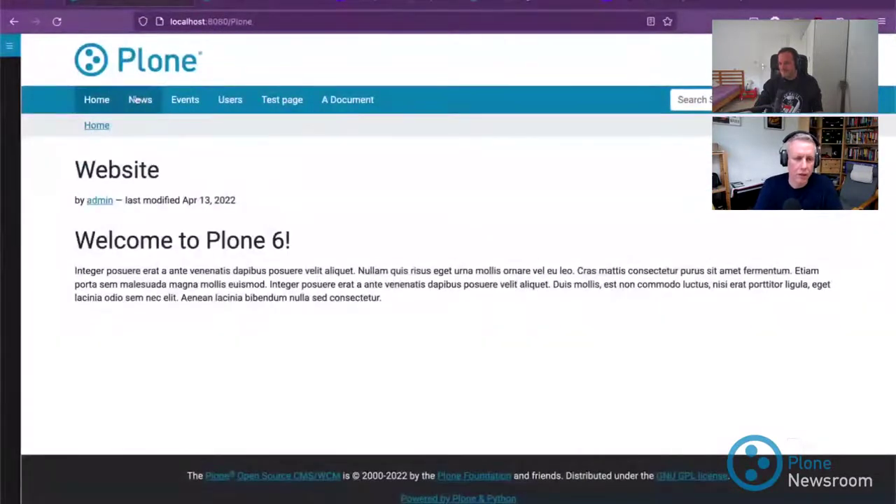
click(352, 99)
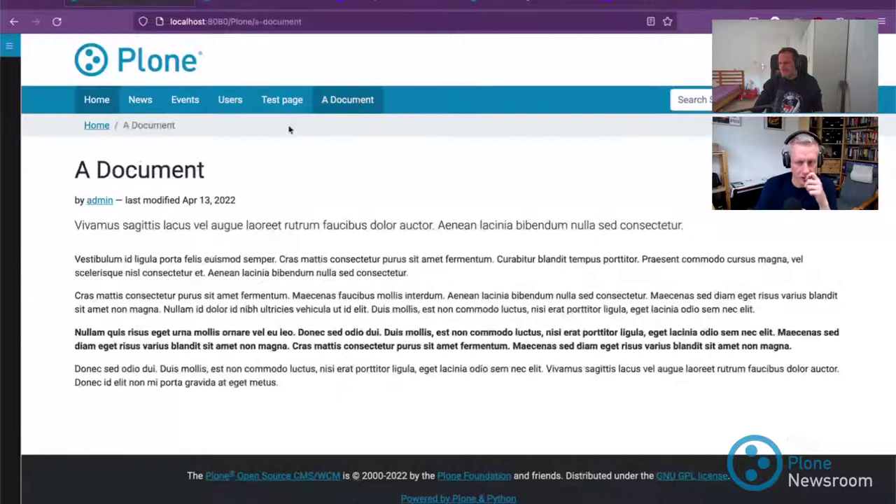
Step: View the Test page, expand Accordion Item #2 and open the page for editing
click(280, 100)
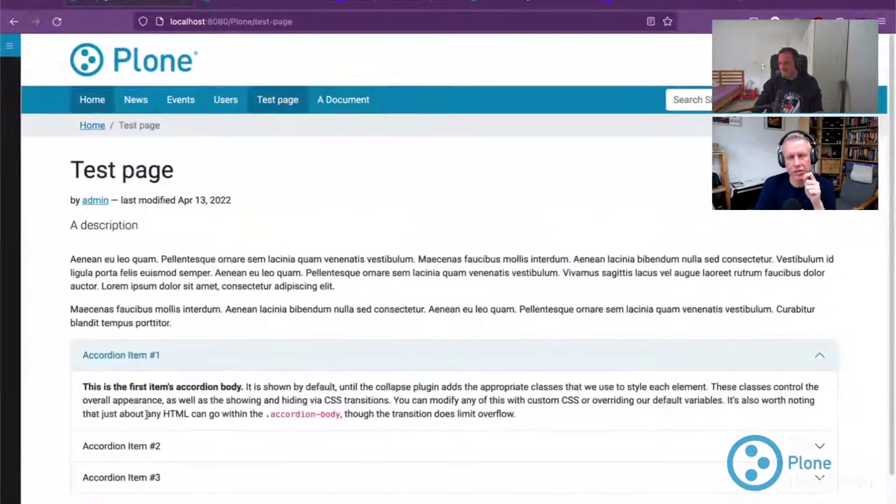
click(138, 444)
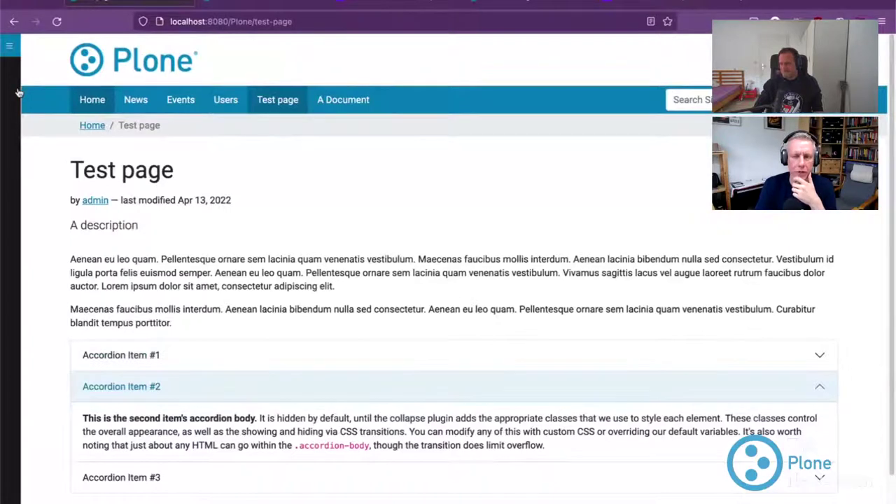
click(10, 46)
click(31, 100)
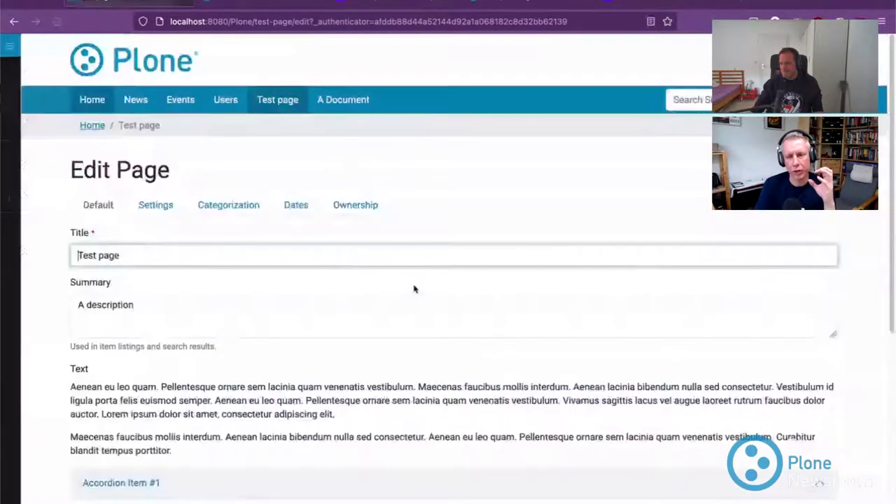
Step: Bring up the inline toolbar in the Test page's Text field and reload the edit form
scroll(184, 239, down, 5)
scroll(184, 238, up, 1)
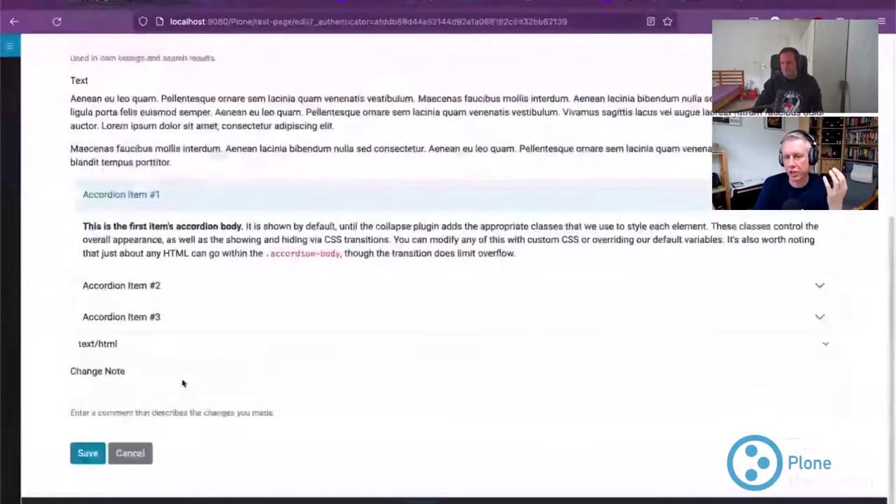
click(149, 162)
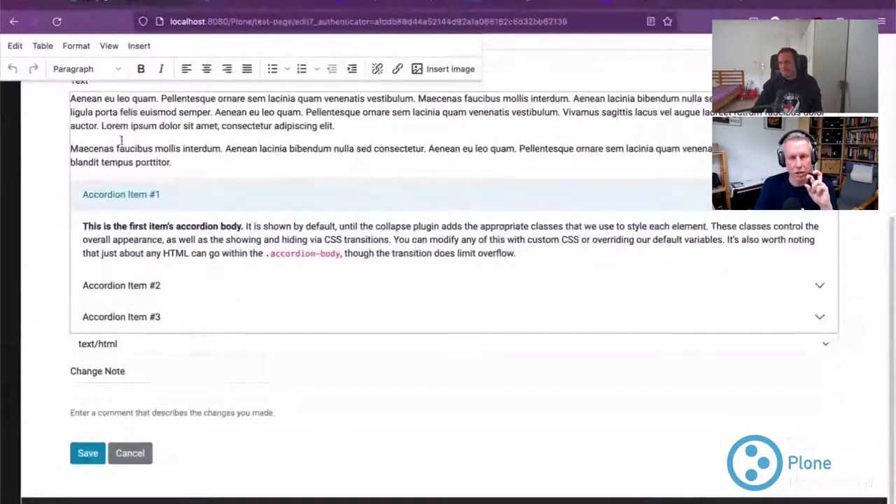
click(56, 22)
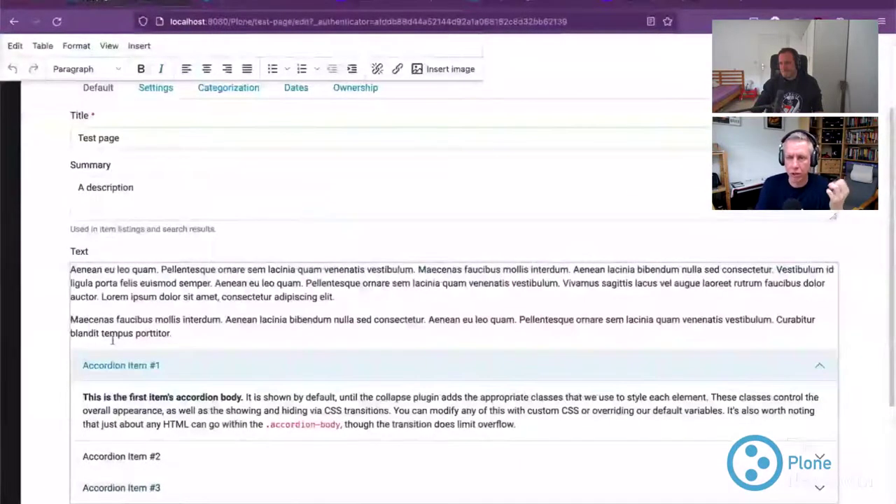
scroll(84, 346, down, 2)
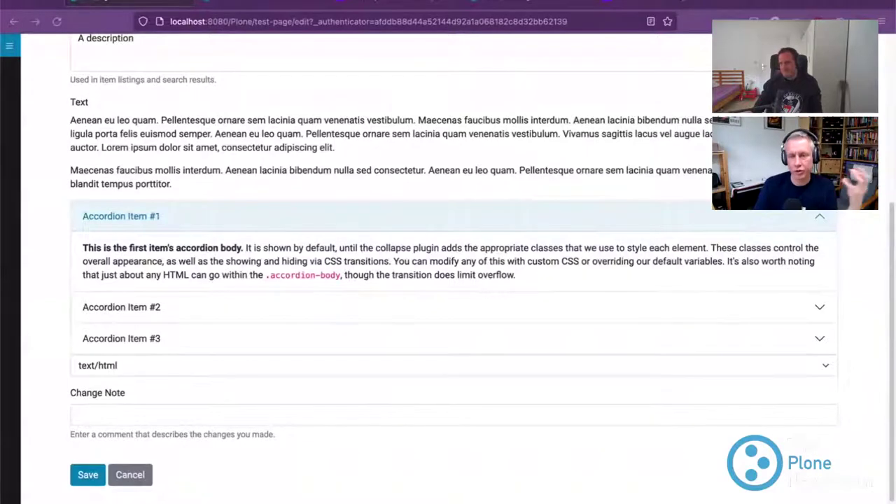
Step: Examine the accordion-item markup in the Text field's source code and close it without saving
click(237, 121)
click(109, 46)
click(116, 126)
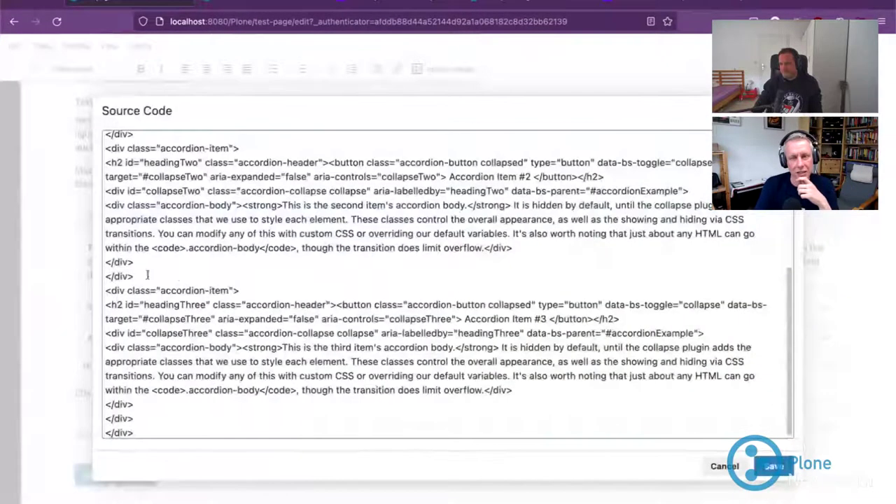
double_click(182, 290)
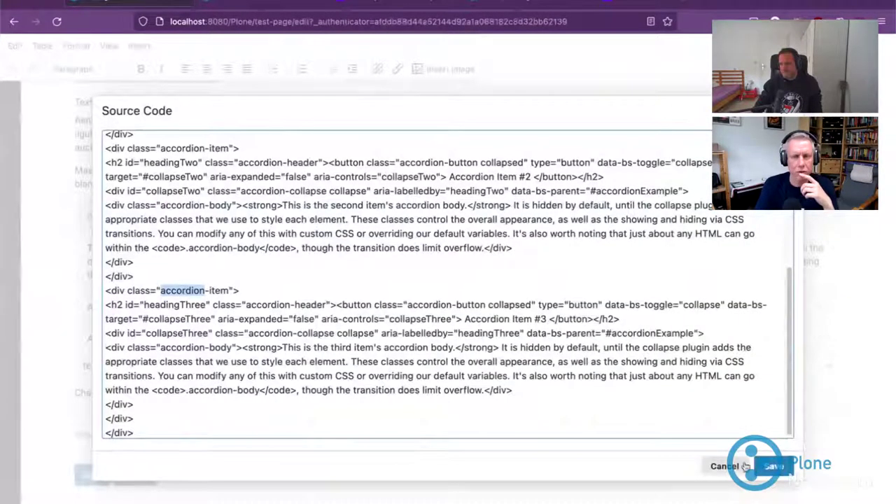
click(721, 466)
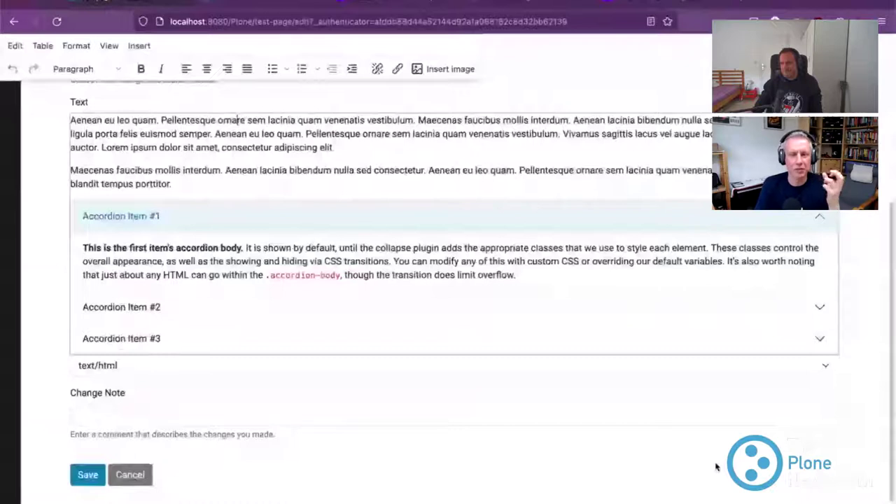
Step: Expand Accordion Item #2 and Accordion Item #3 directly in the inline Text field
click(277, 308)
click(217, 340)
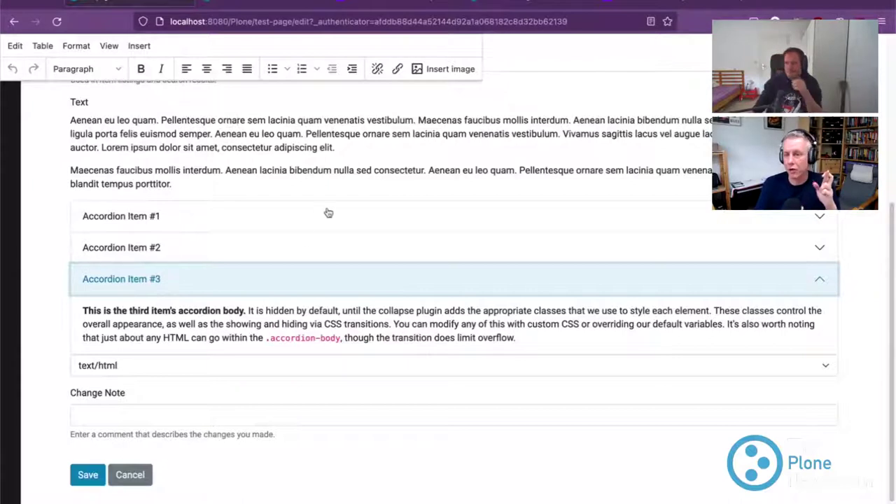
click(48, 232)
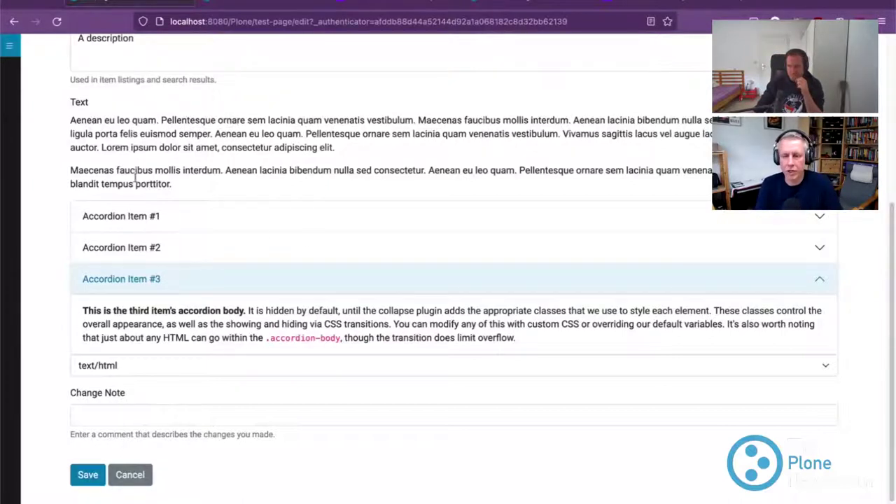
Step: Insert a new paragraph reading "A heading" after the first paragraph of the Test page's text
double_click(103, 136)
click(103, 136)
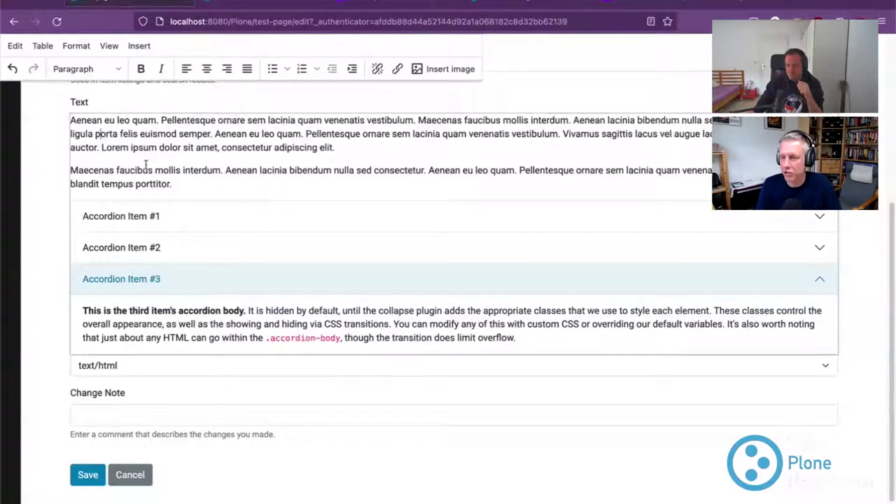
click(342, 147)
key(Return)
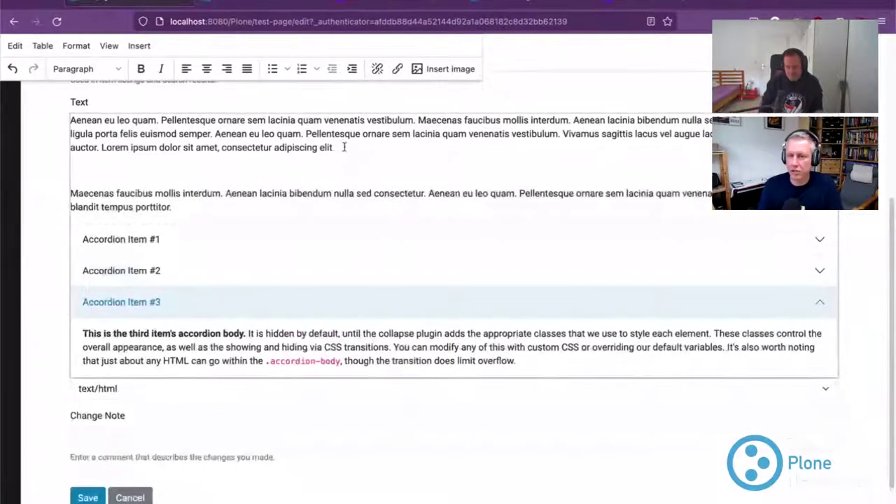
text(H)
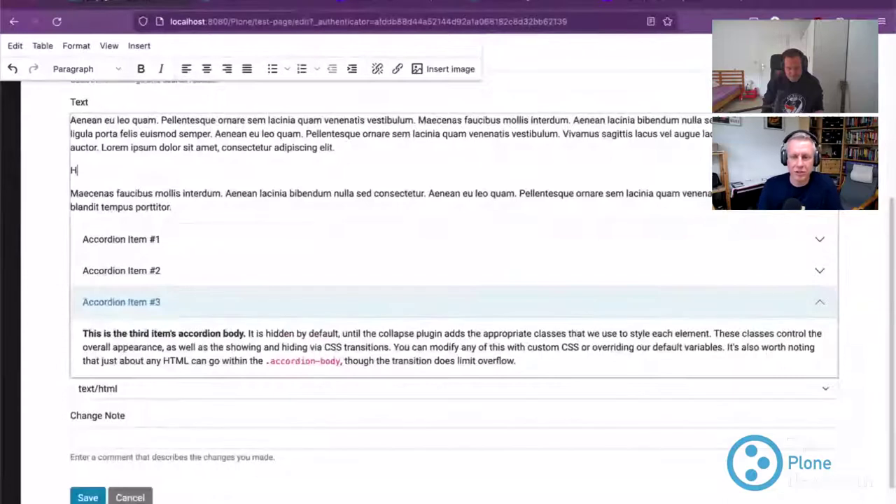
key(ctrl+super+space)
text(lo world)
key(super+a)
key(BackSpace)
key(Escape)
key(BackSpace)
text(A)
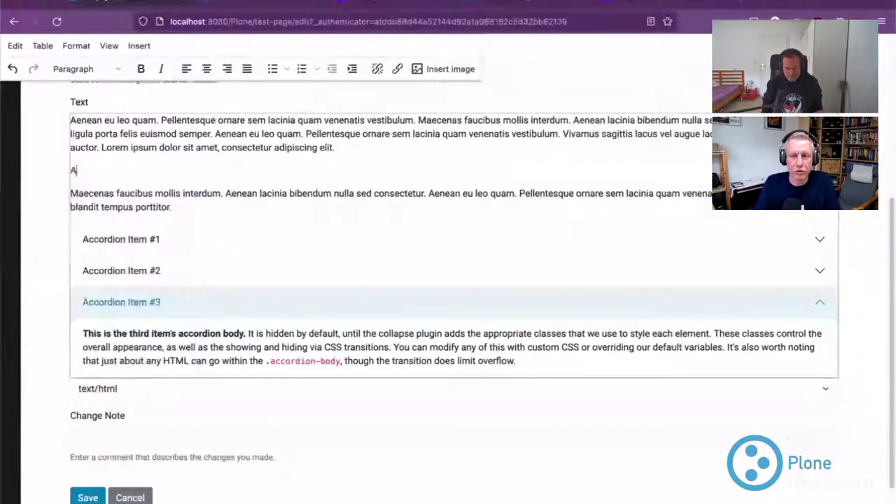
text( heading)
Step: Format the "A heading" line as a heading and save the Test page
key(shift+Home)
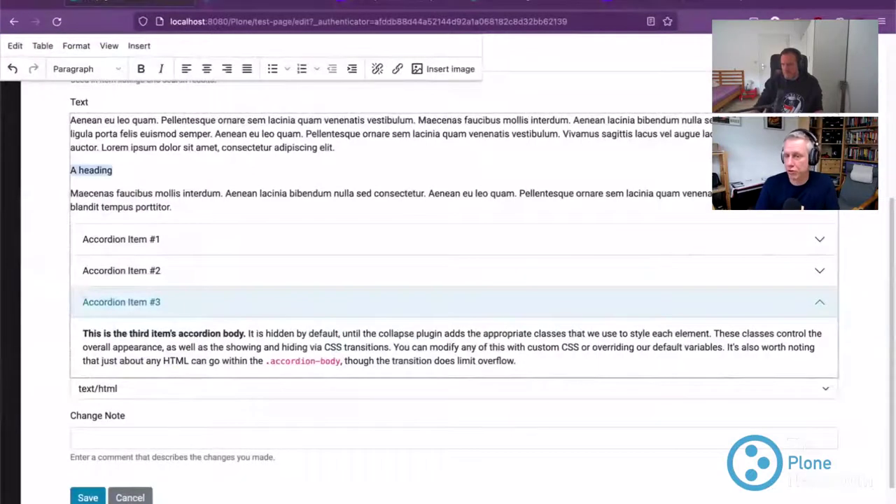
click(88, 70)
click(94, 198)
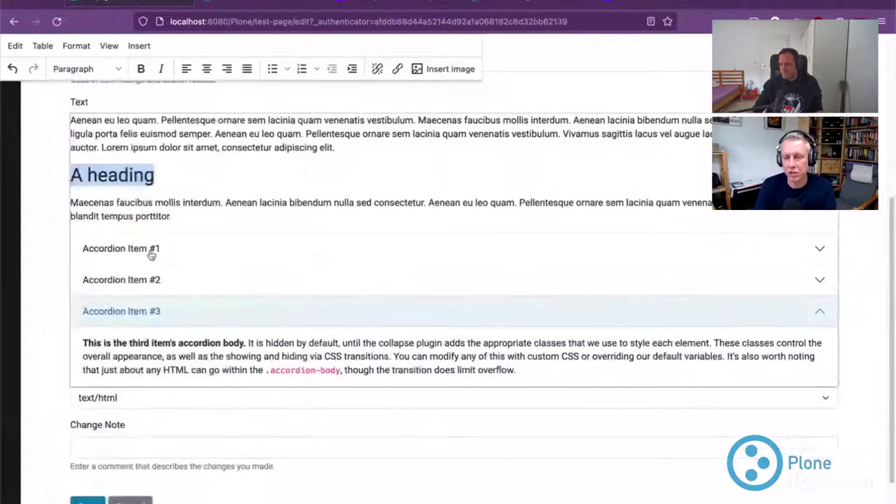
click(62, 232)
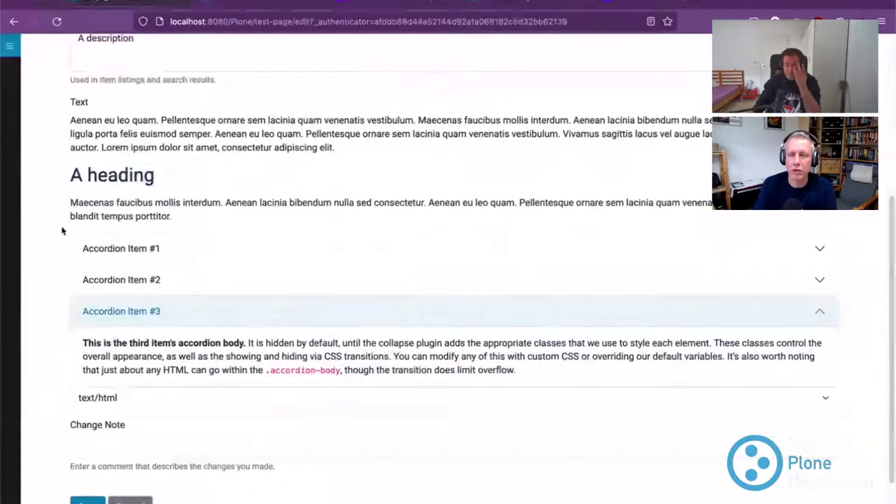
click(88, 500)
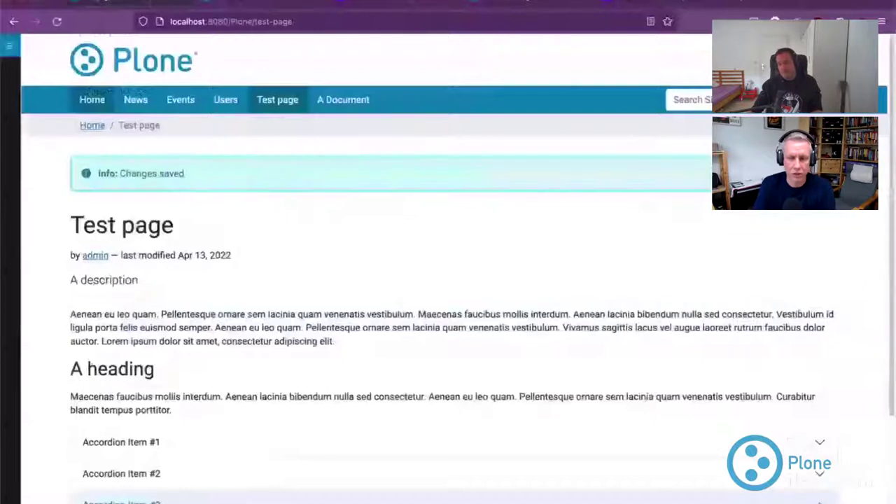
Step: Check the heading and accordion on the saved Test page and reopen it for editing
scroll(306, 372, down, 1)
scroll(306, 372, down, 3)
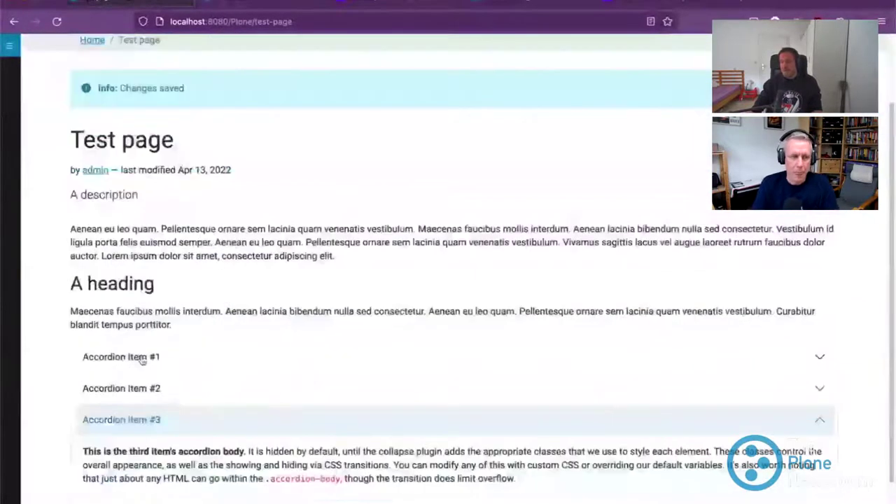
click(17, 130)
click(35, 101)
scroll(353, 215, down, 5)
Step: Expand Accordion Item #2 in the text and replace the word "any" in its body with "sdfsdf"
click(154, 242)
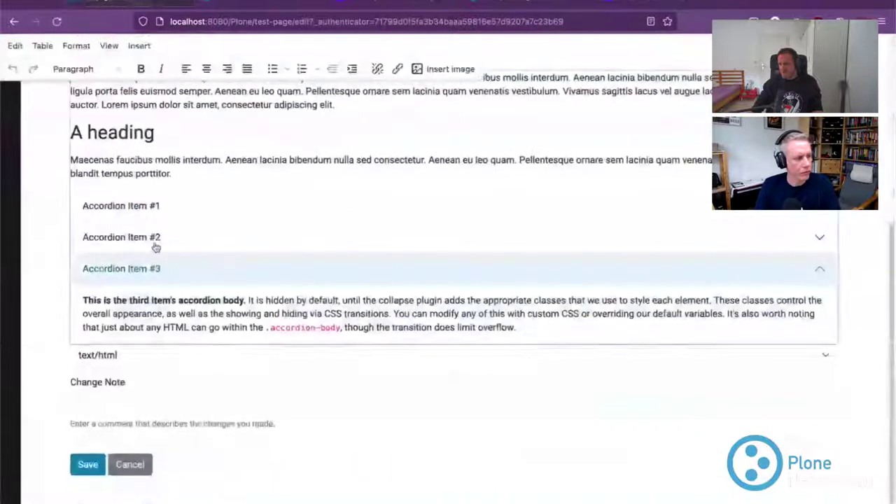
click(83, 205)
click(167, 294)
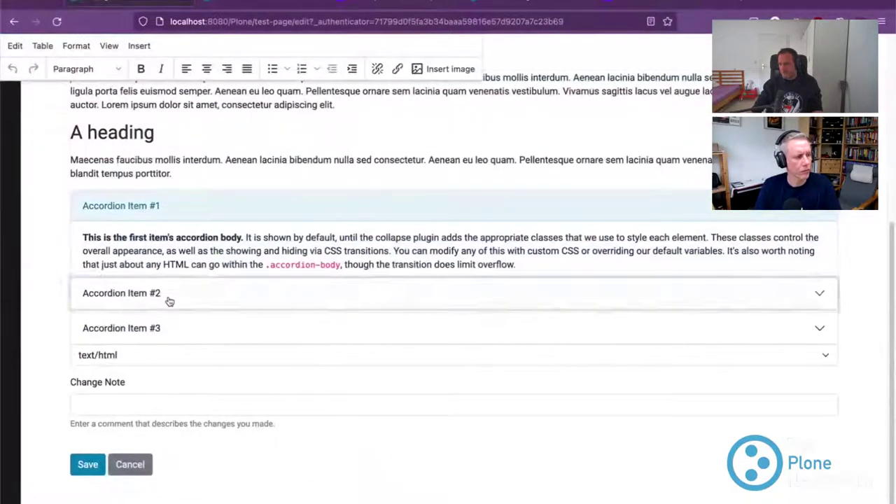
double_click(182, 296)
text(sdfsdf)
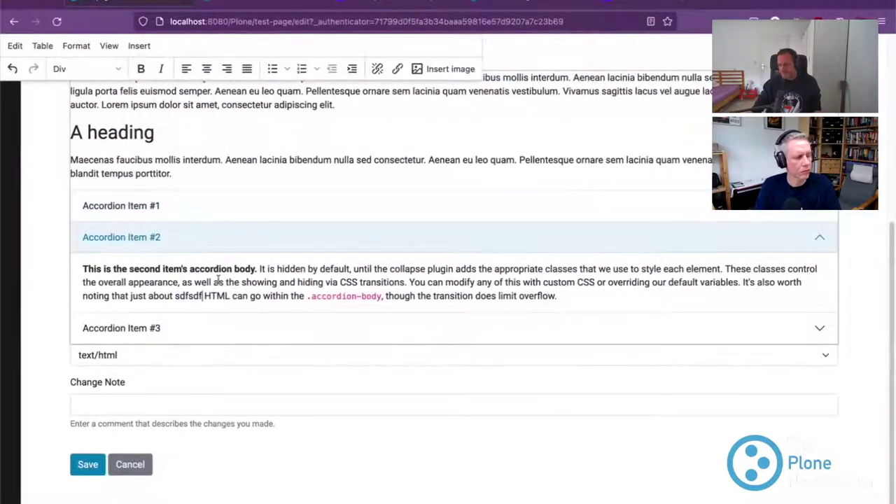
Step: Expand Accordion Item #1, replace the word "can" in its body with "sdf" and save the Test page
click(184, 213)
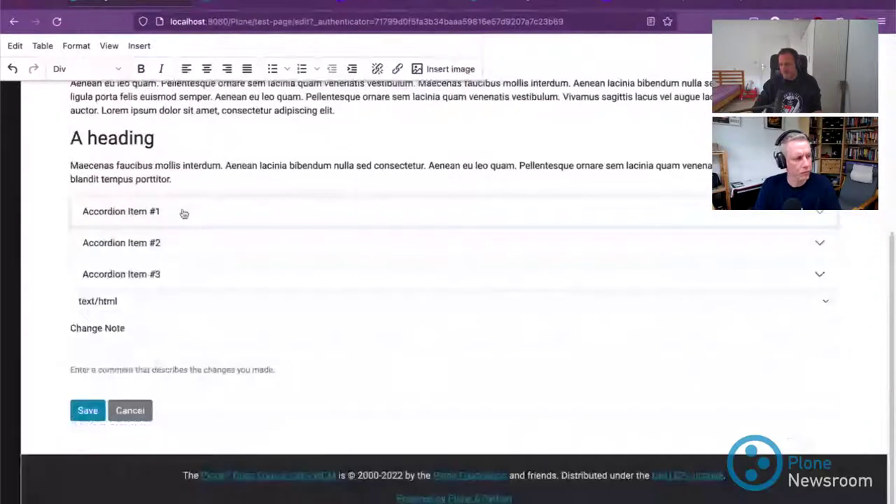
click(184, 213)
text(sdf)
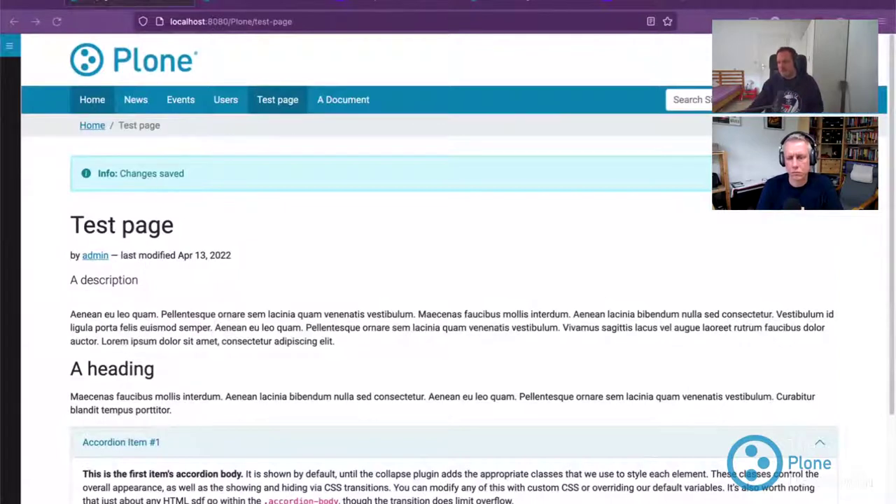
Step: View the folder contents listing of the site root and return to the home page
click(9, 45)
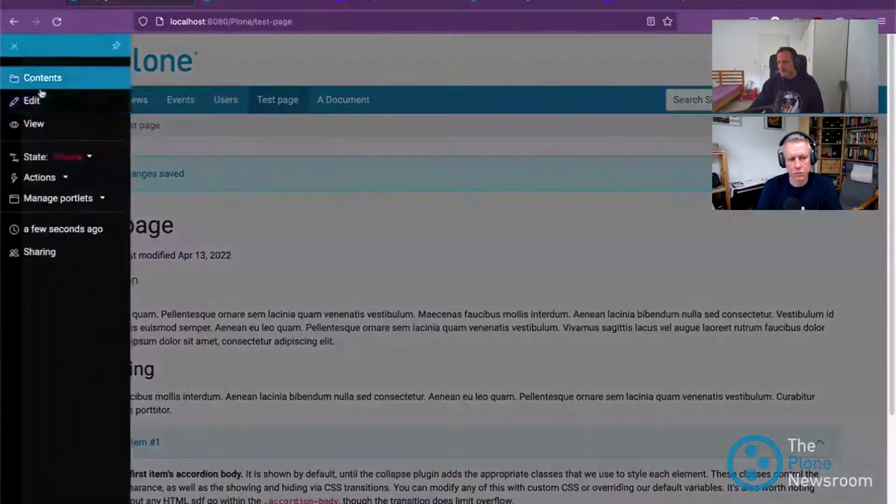
click(35, 76)
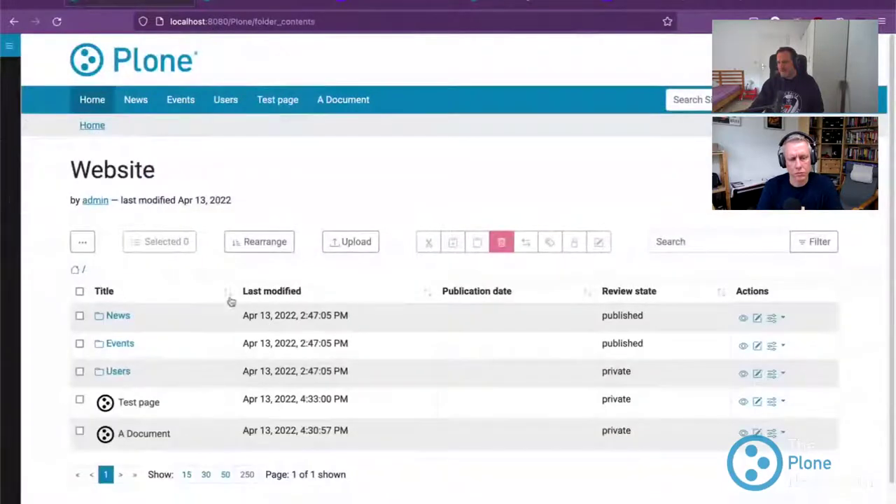
click(119, 66)
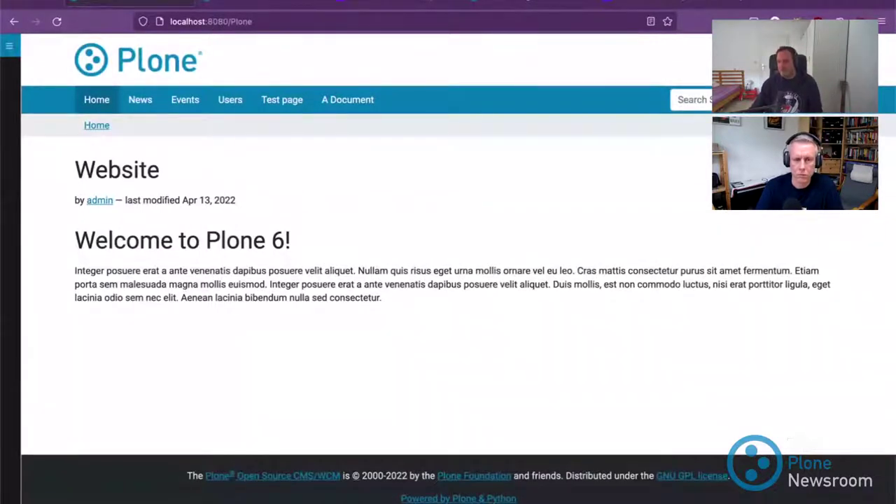
Step: Open the Resource Registries control panel from the Advanced section of Site Setup
click(8, 204)
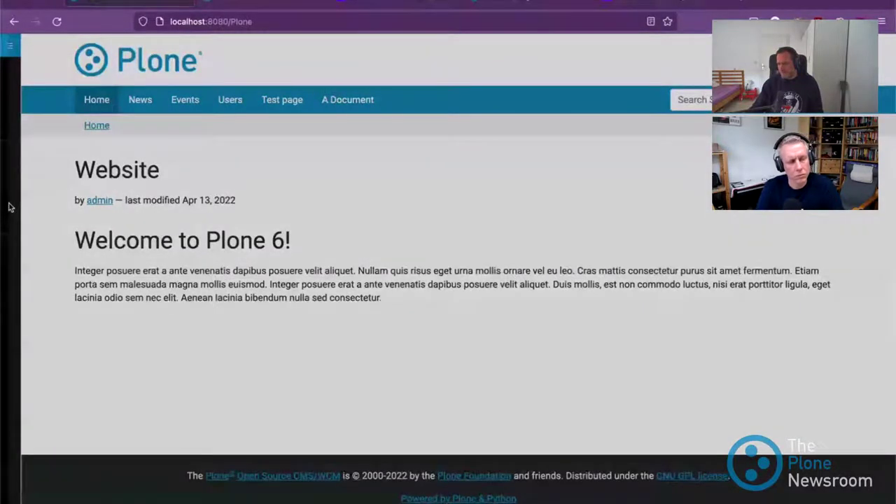
click(9, 207)
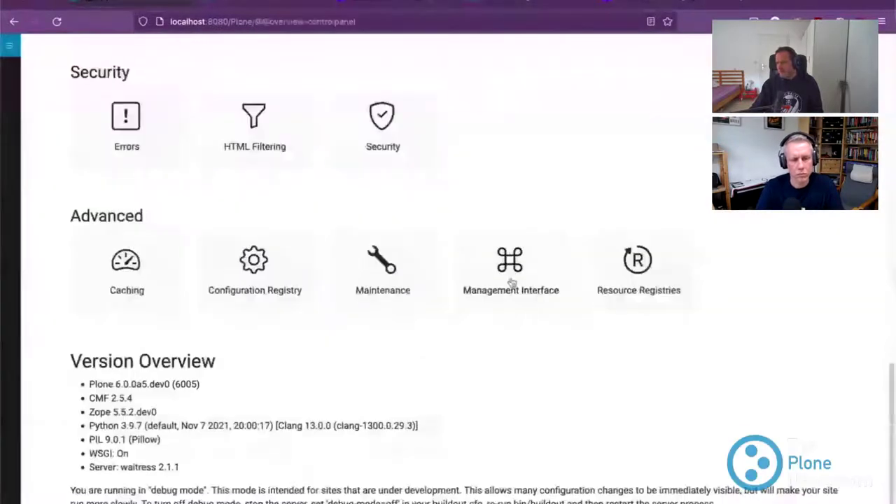
click(651, 262)
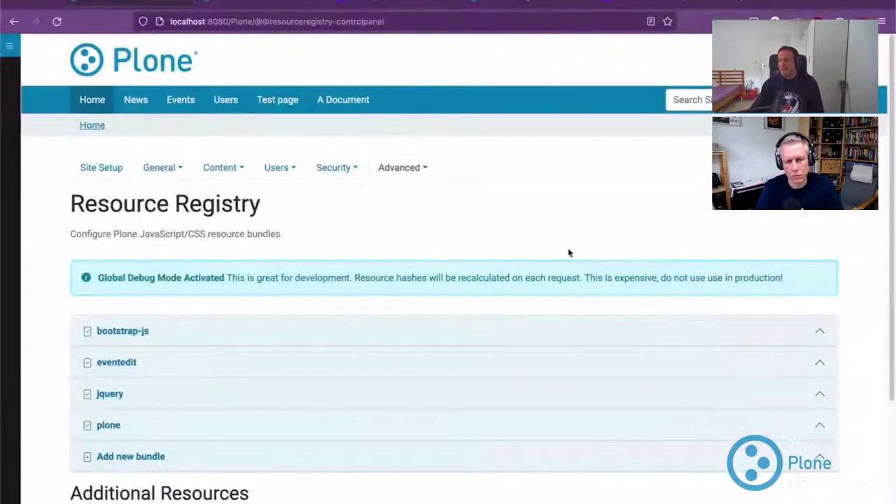
Step: Expand the eventedit bundle in the Resource Registry and review its settings down to the Async and Defer options
scroll(776, 367, down, 1)
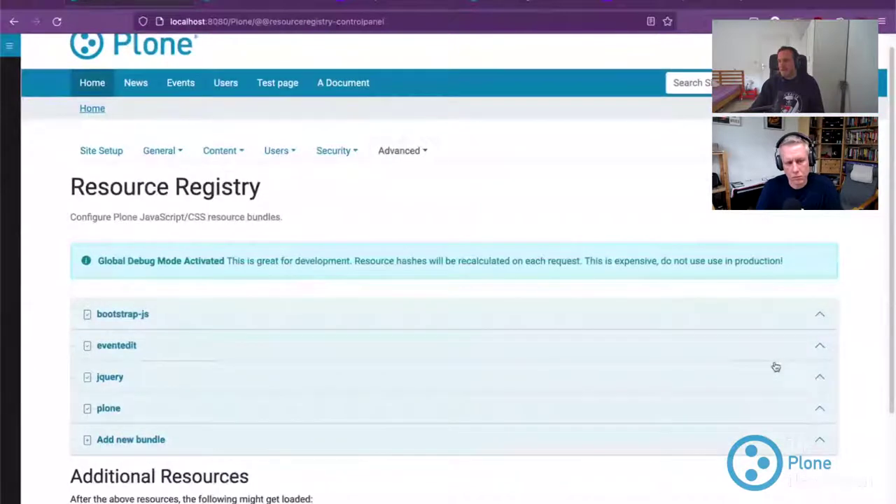
scroll(776, 367, down, 1)
scroll(154, 362, down, 2)
click(161, 283)
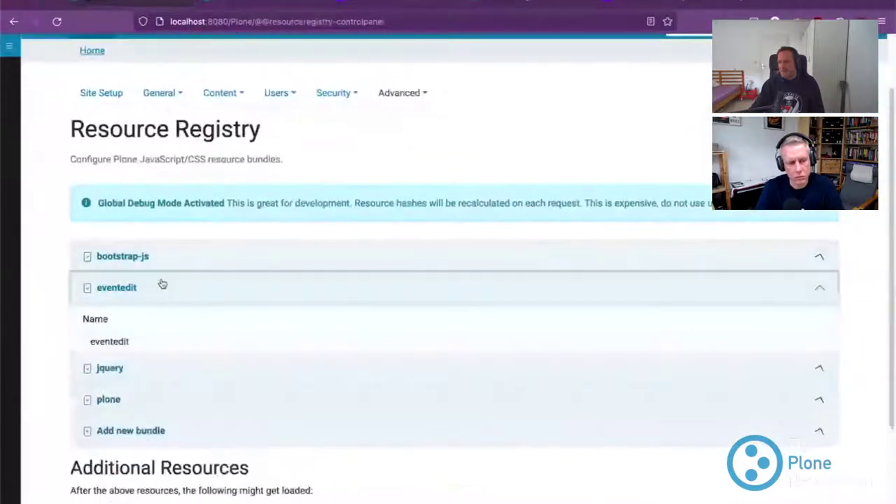
scroll(52, 364, down, 6)
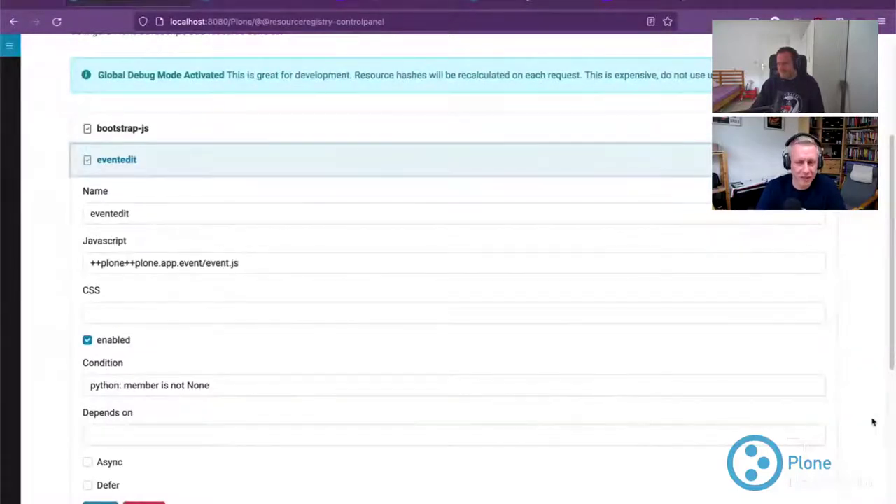
scroll(871, 422, down, 1)
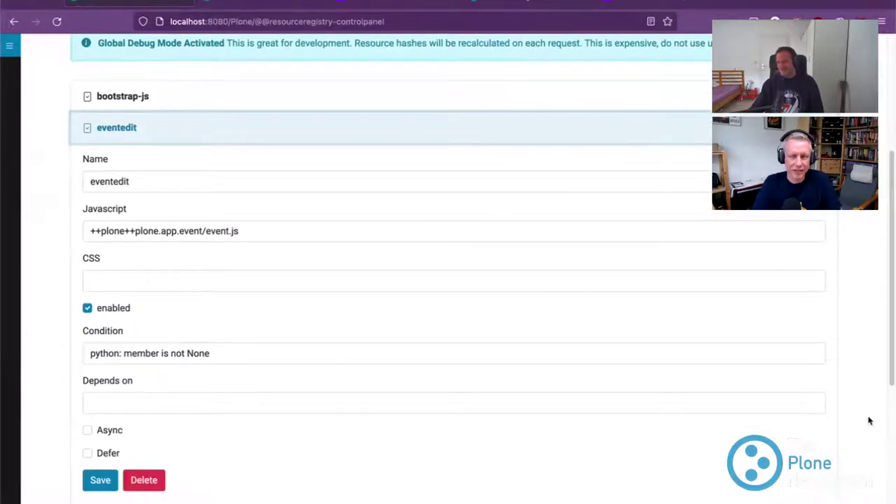
scroll(871, 423, up, 1)
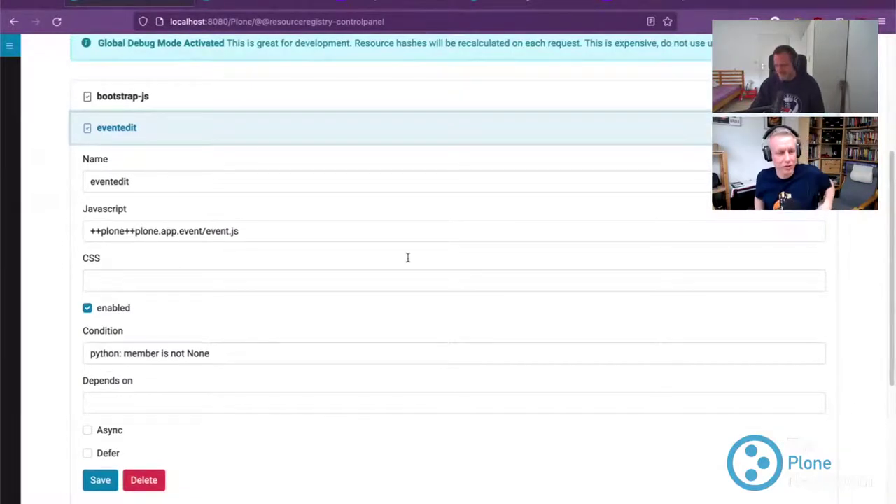
Step: Collapse the eventedit bundle and expand the plone bundle to review its settings
click(237, 132)
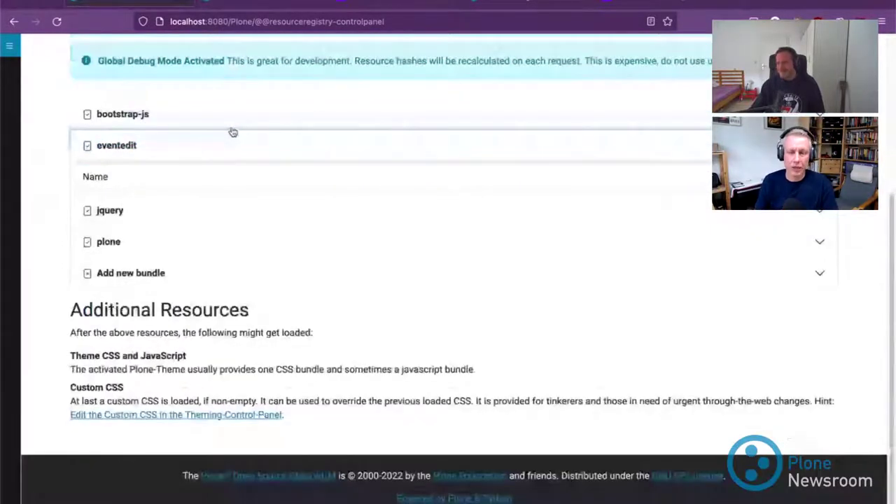
click(131, 244)
scroll(62, 360, down, 2)
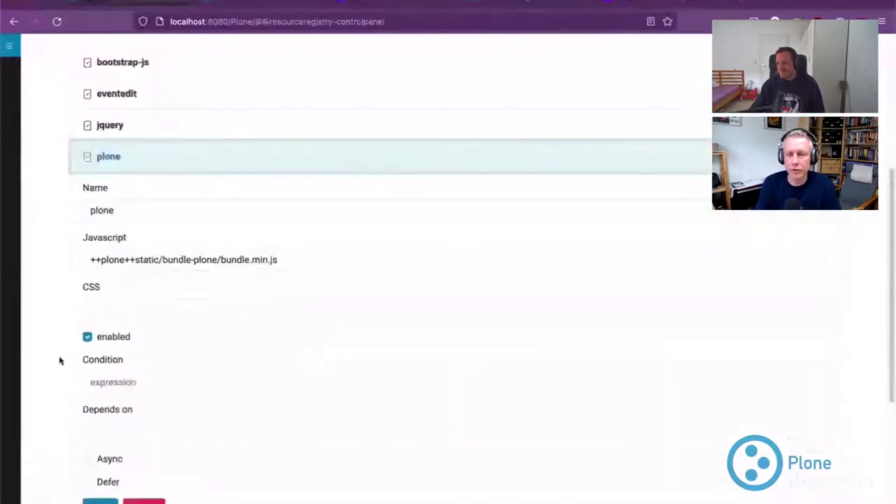
scroll(62, 360, down, 1)
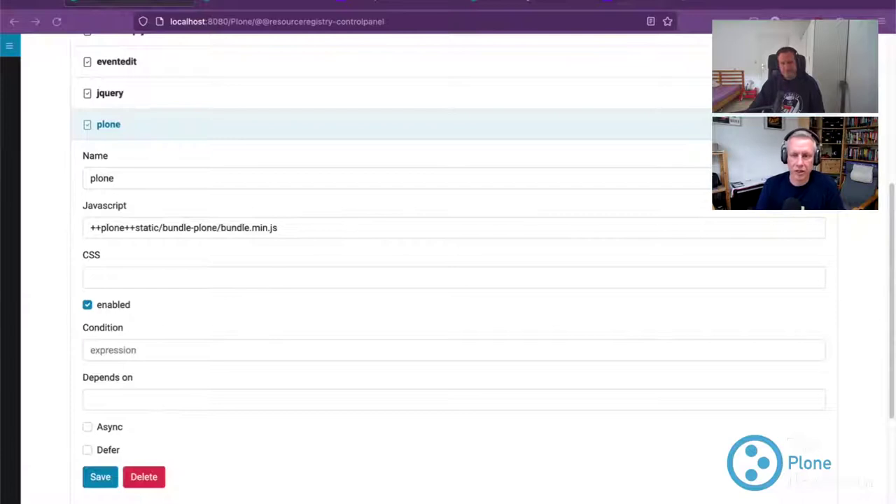
Step: Switch to the terminal in the mockup folder, run npm run start:webpack, and return to the browser
drag(615, 503, 708, 21)
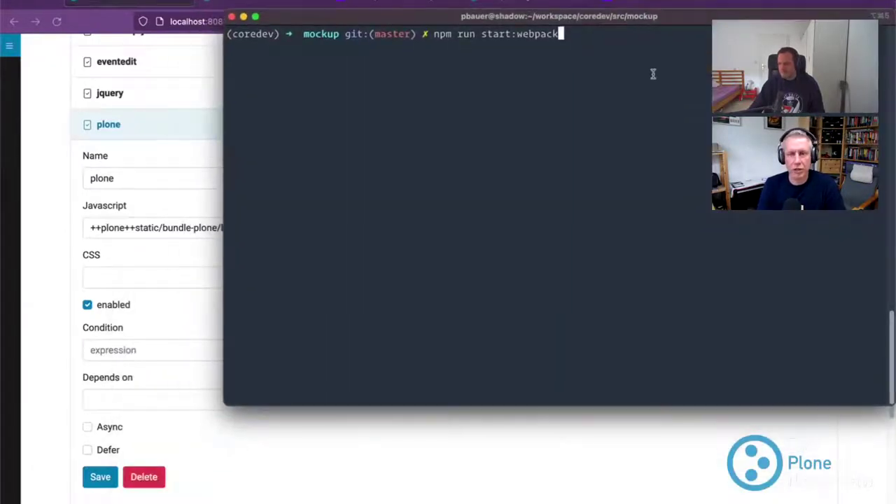
key(Return)
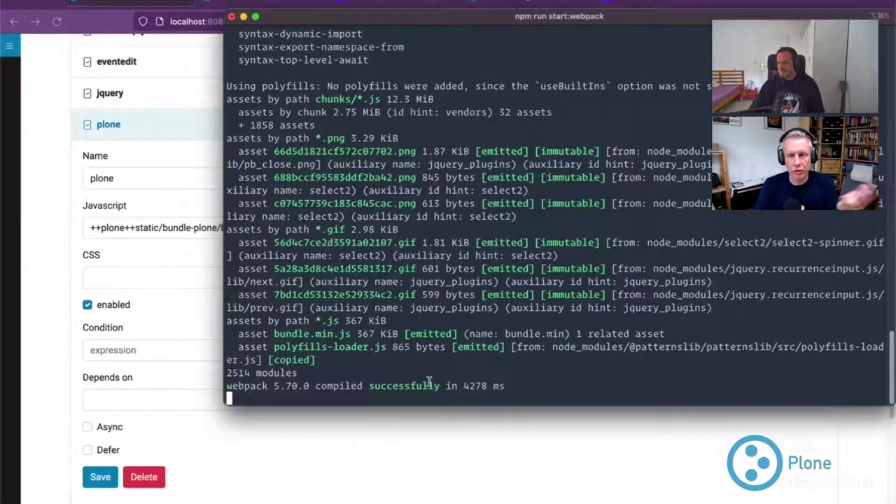
click(38, 376)
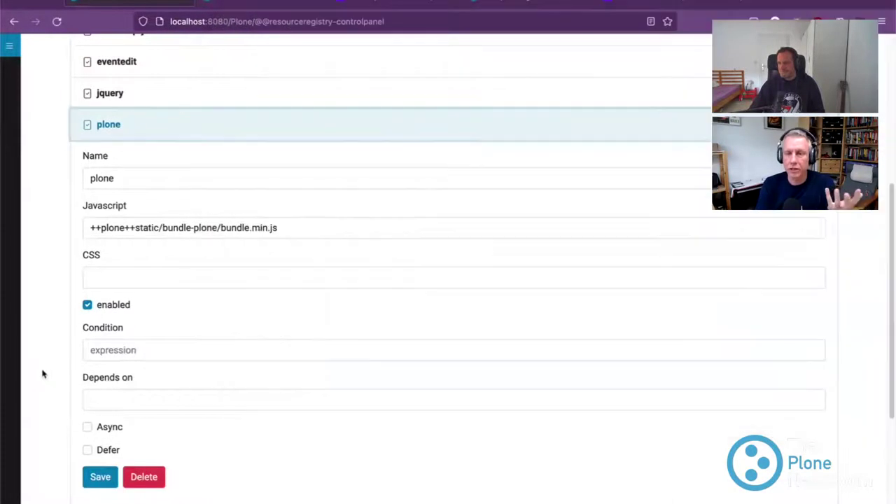
drag(308, 222, 121, 212)
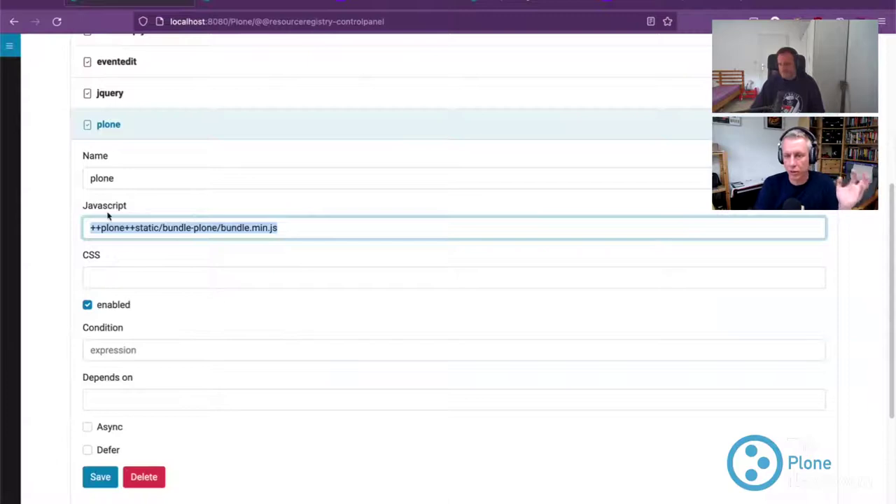
key(BackSpace)
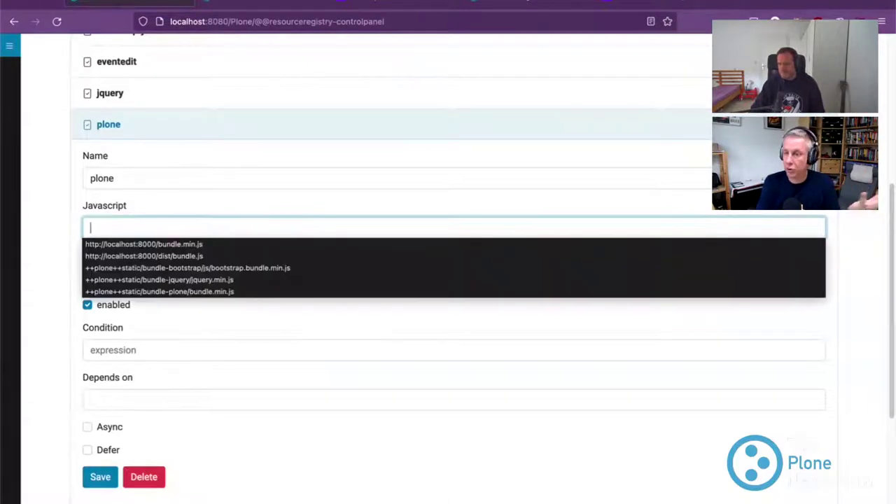
text(http://localhost:8000/bundle.min.js)
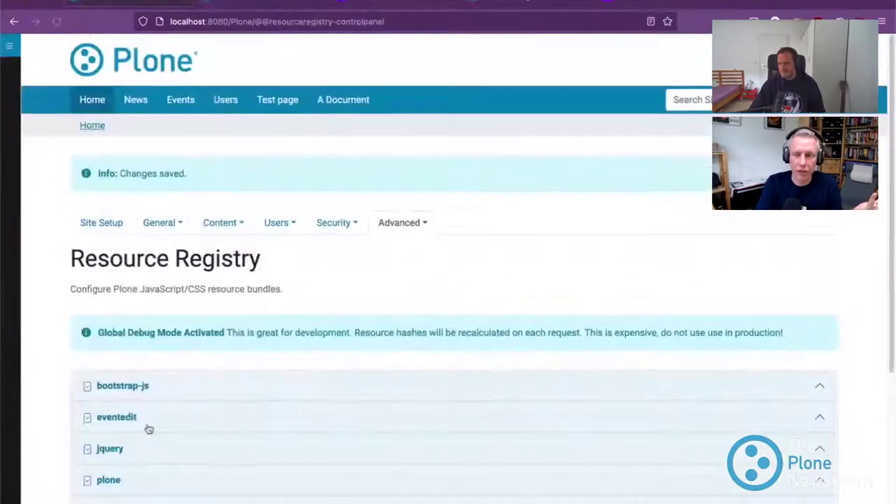
Step: Reopen the plone bundle, try setting its JavaScript to ++plone++static/bundle-plone/bundle.min.js, and undo the replacement
click(137, 479)
scroll(281, 410, down, 3)
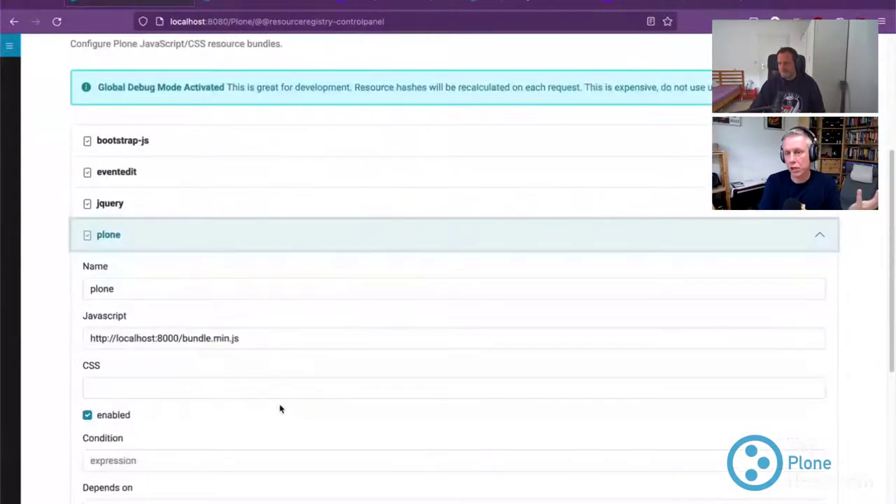
drag(263, 336, 37, 331)
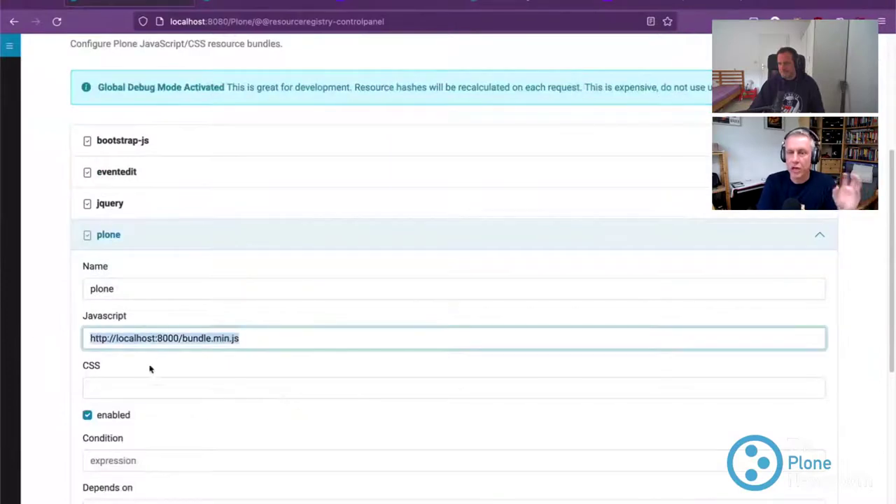
text(++plone++static/bundle-plone/bundle.min.js)
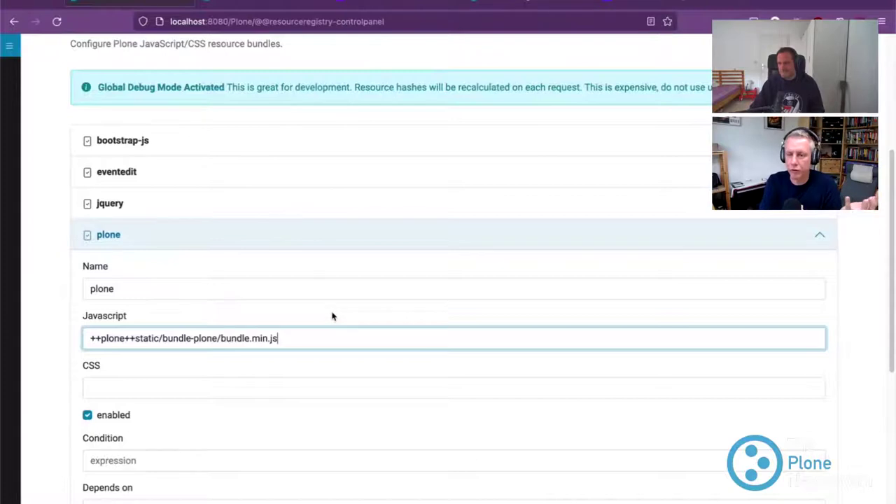
key(ctrl+z)
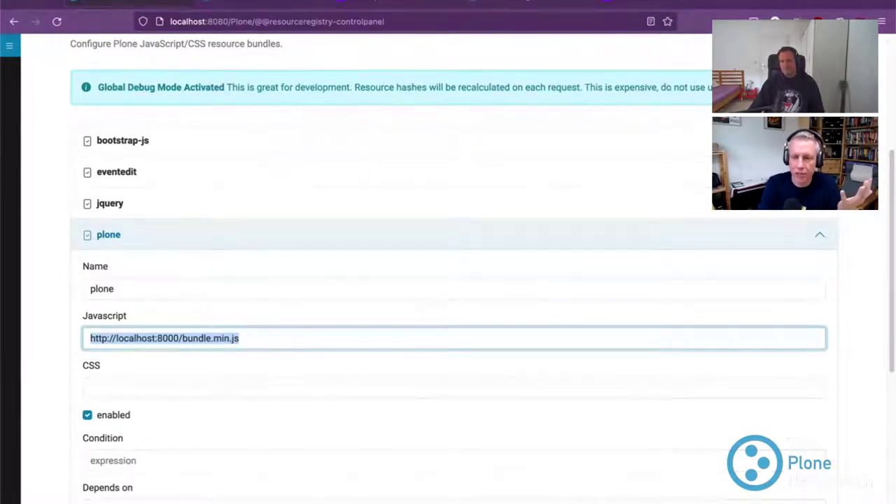
key(ctrl+c)
key(ctrl+t)
key(ctrl+v)
key(Return)
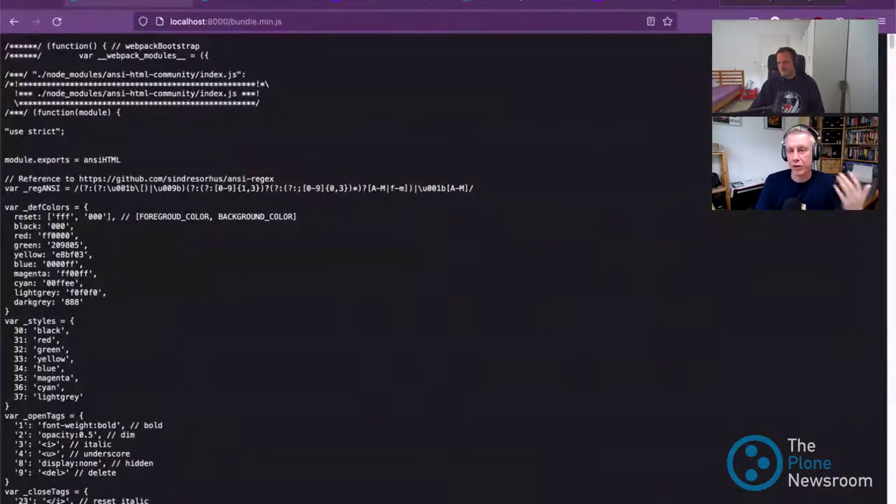
click(259, 4)
click(84, 6)
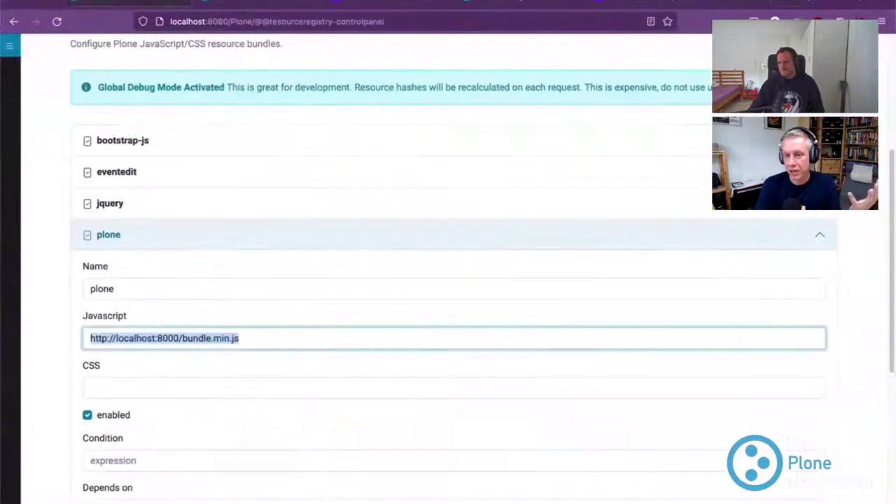
Step: Set the plone bundle's JavaScript to ++plone++static/bundle-plone/bundle.min.js, close the bundle script's tab, and save the bundle
click(282, 337)
key(ctrl+a)
key(ctrl+v)
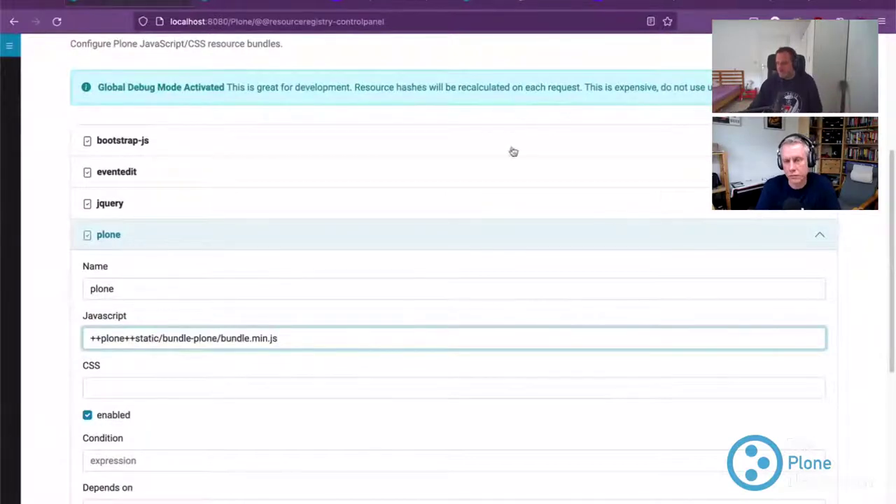
key(super+Tab)
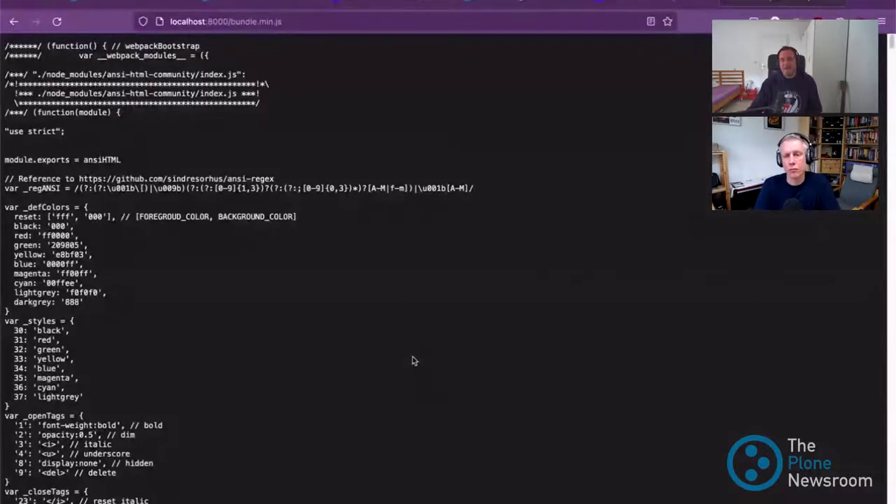
click(793, 6)
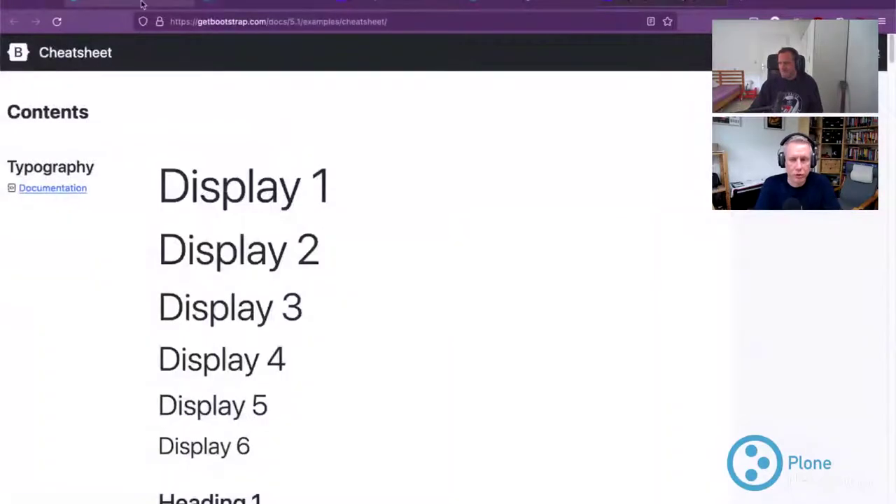
click(109, 3)
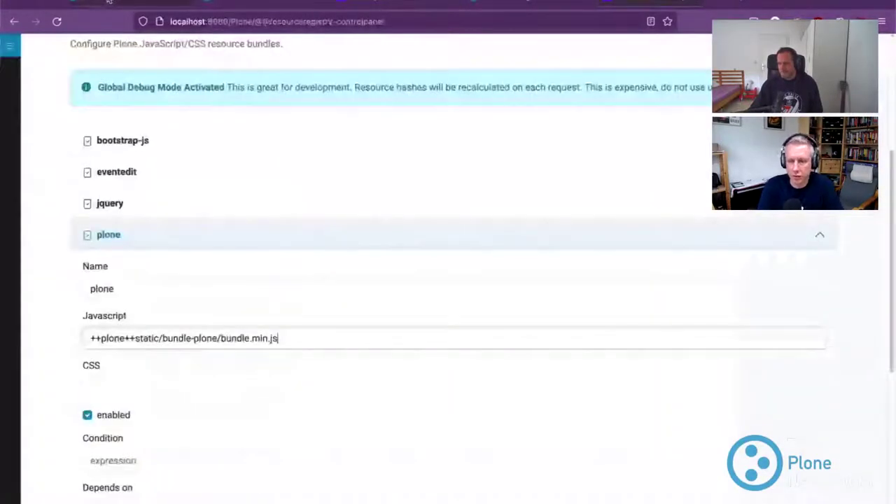
key(super+Tab)
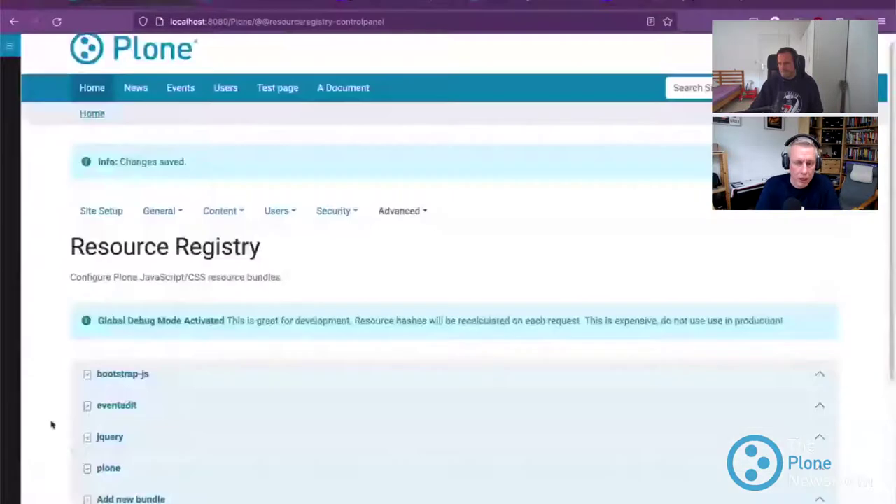
Step: Expand the Add new bundle form, review its fields, and collapse it again
scroll(80, 404, down, 3)
click(107, 353)
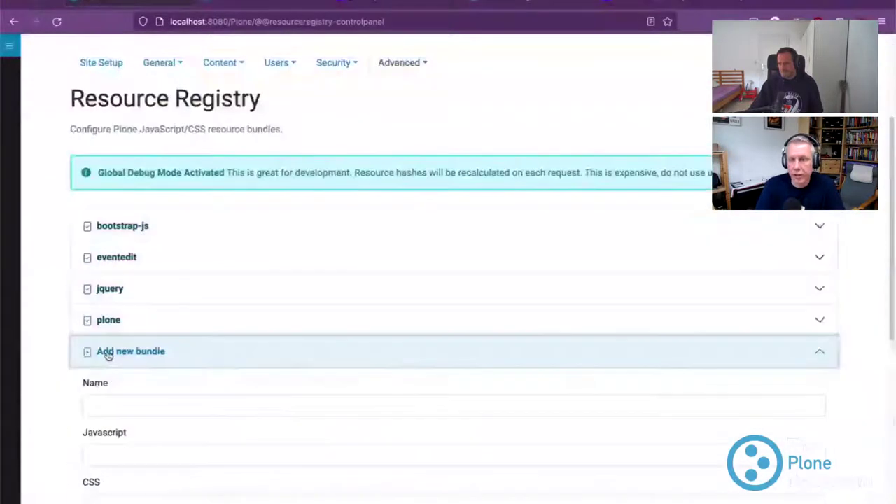
scroll(107, 355, down, 3)
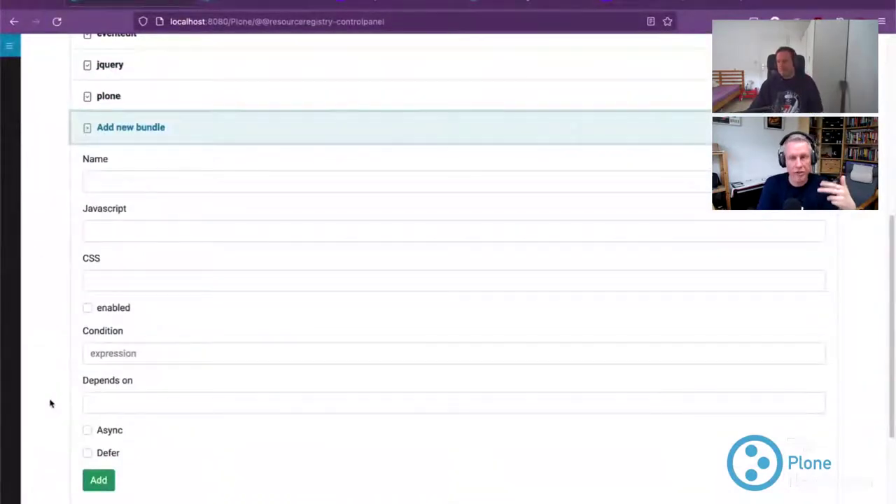
click(172, 123)
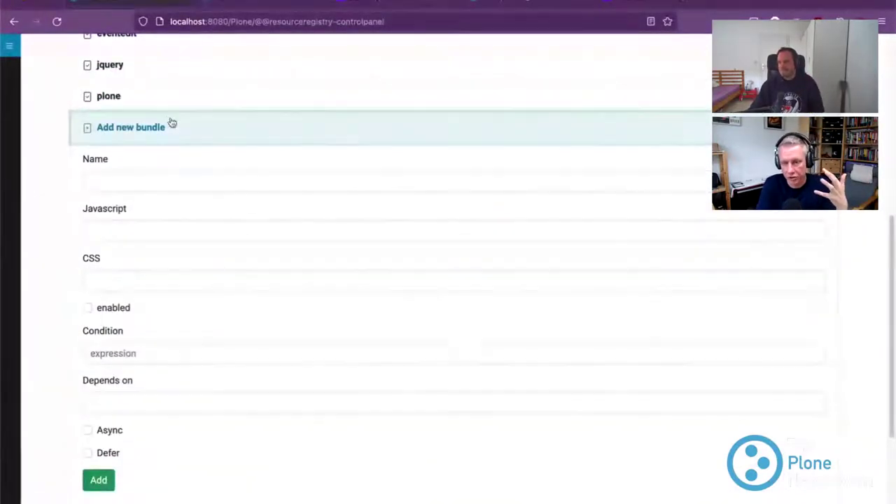
Step: Copy the eventedit bundle's JavaScript path and open localhost:8080/Plone/++plone++plone.app.event/event.js in the icons test page's tab
click(140, 277)
drag(241, 378, 35, 364)
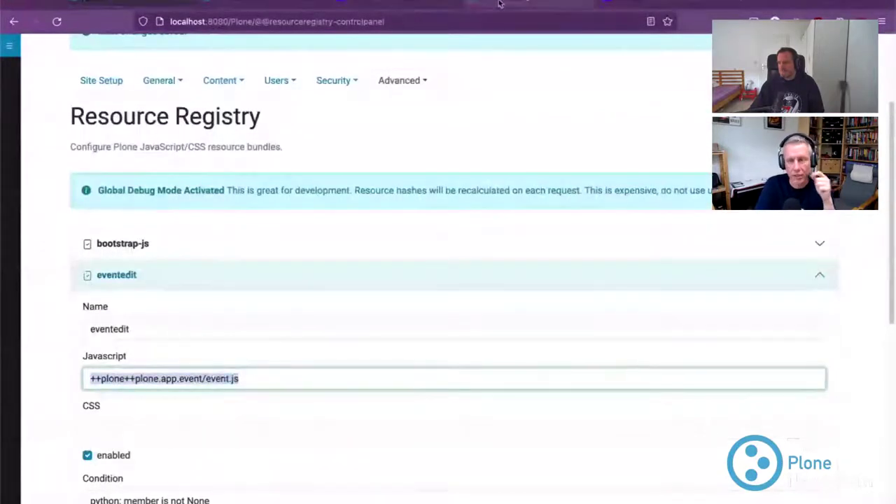
click(466, 6)
click(244, 6)
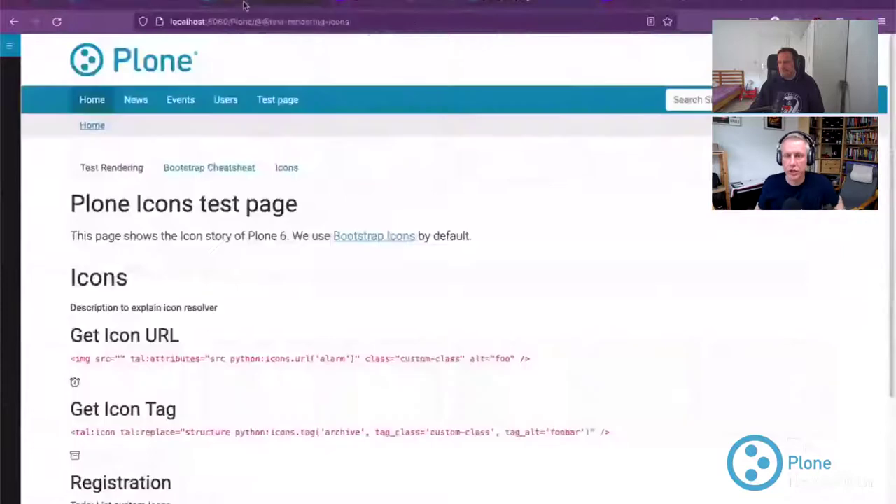
click(269, 22)
key(ctrl+v)
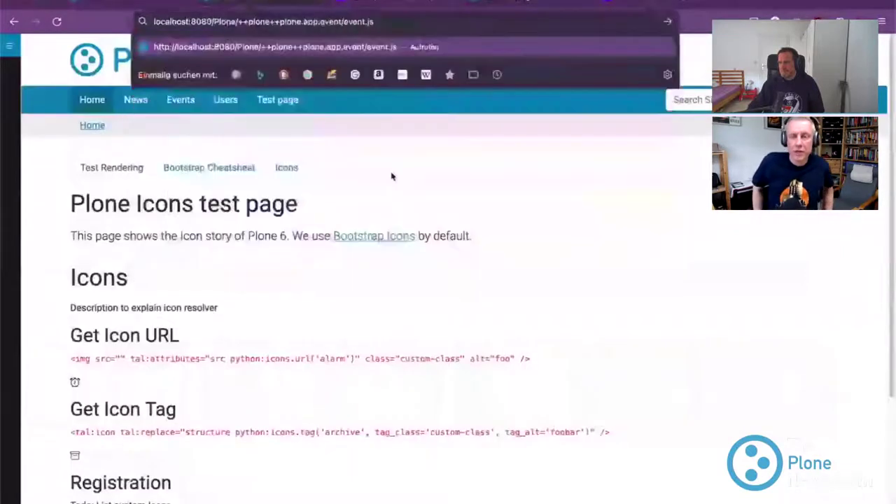
key(Return)
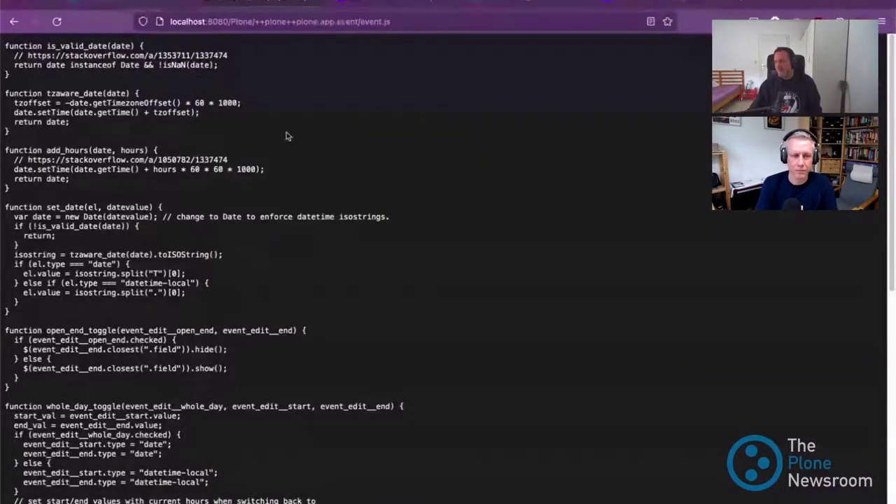
Step: Return to the Resource Registry page and collapse the eventedit bundle
click(141, 6)
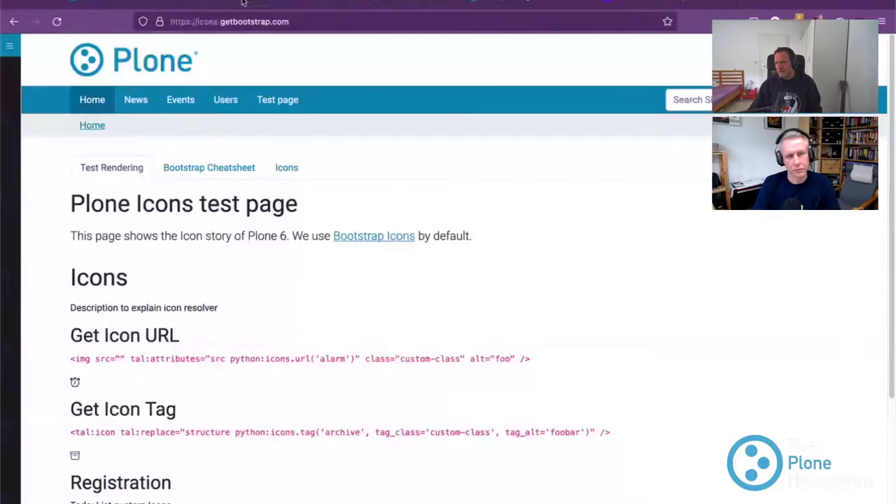
key(ctrl+Tab)
key(ctrl+Tab)
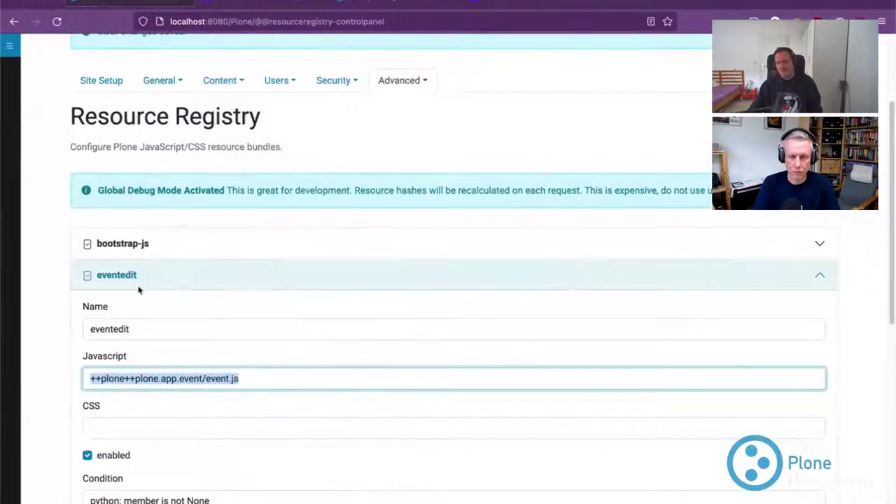
click(186, 278)
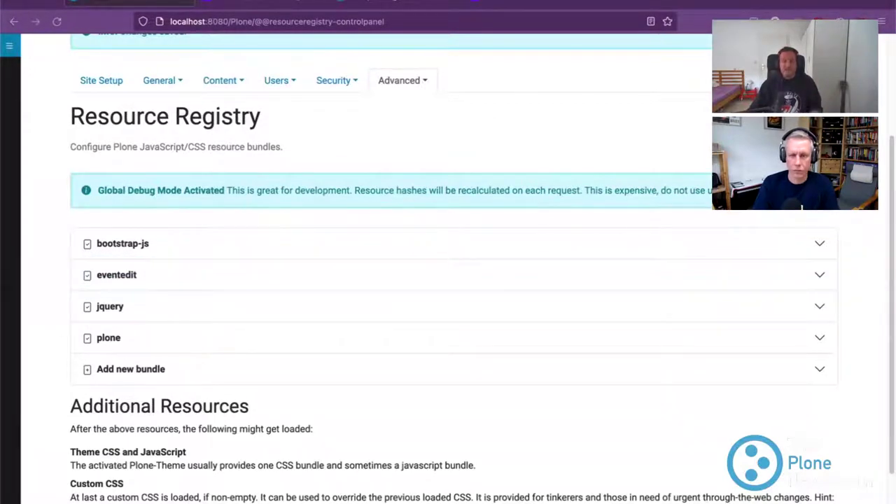
Step: Expand the jquery and bootstrap-js bundles in turn, check their JavaScript paths, and collapse both
click(159, 306)
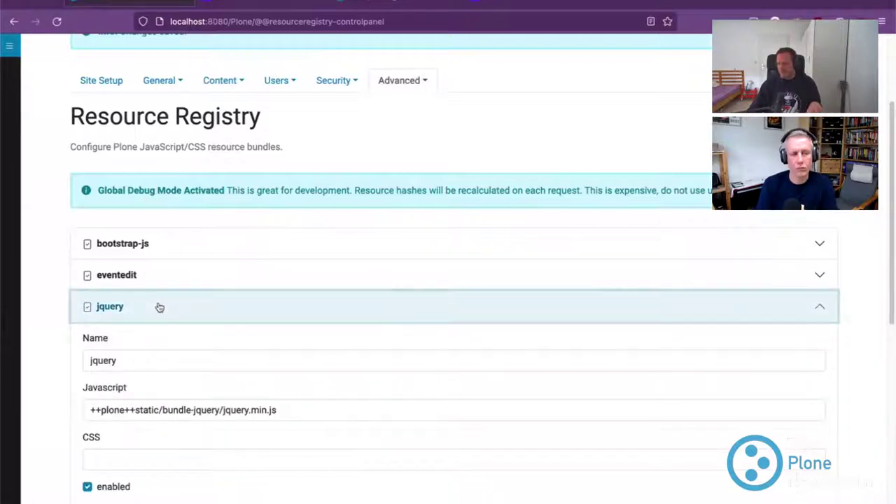
click(159, 306)
click(173, 240)
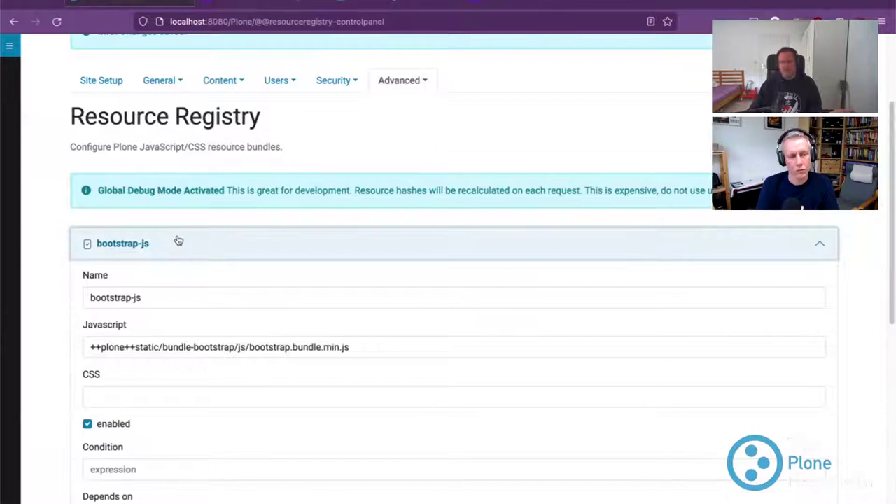
click(180, 244)
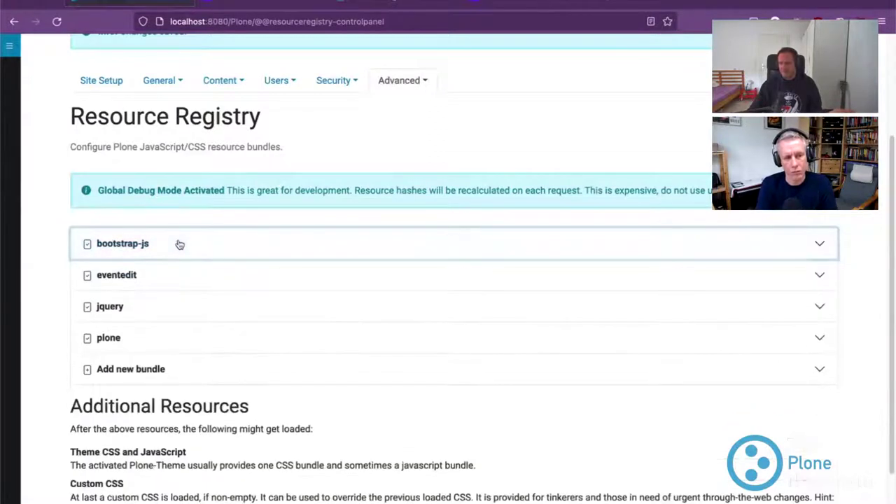
click(180, 244)
click(180, 243)
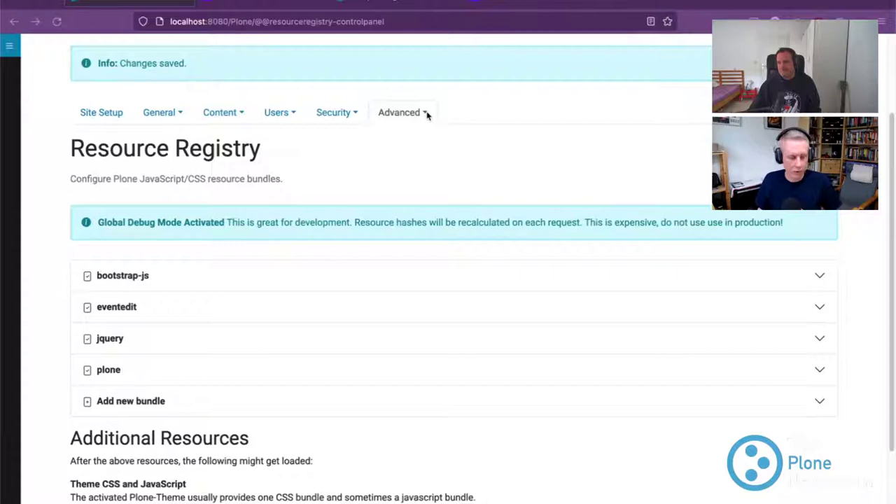
scroll(542, 170, up, 3)
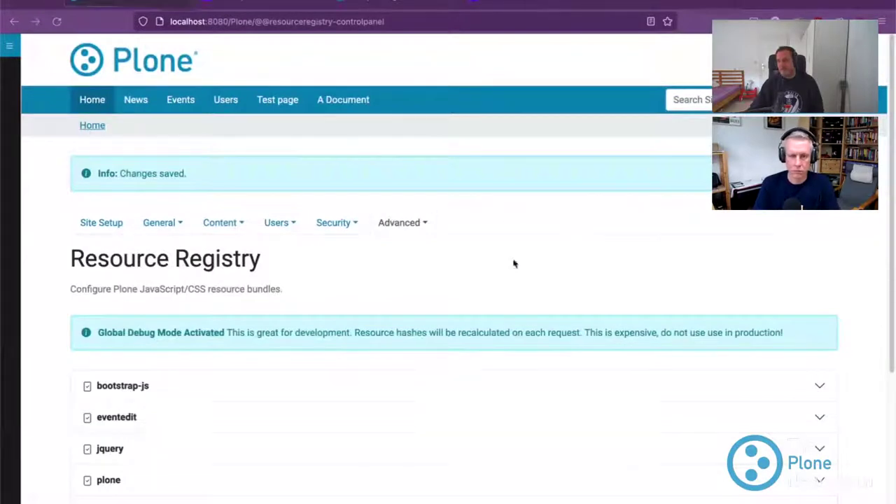
scroll(372, 385, down, 1)
scroll(378, 395, down, 2)
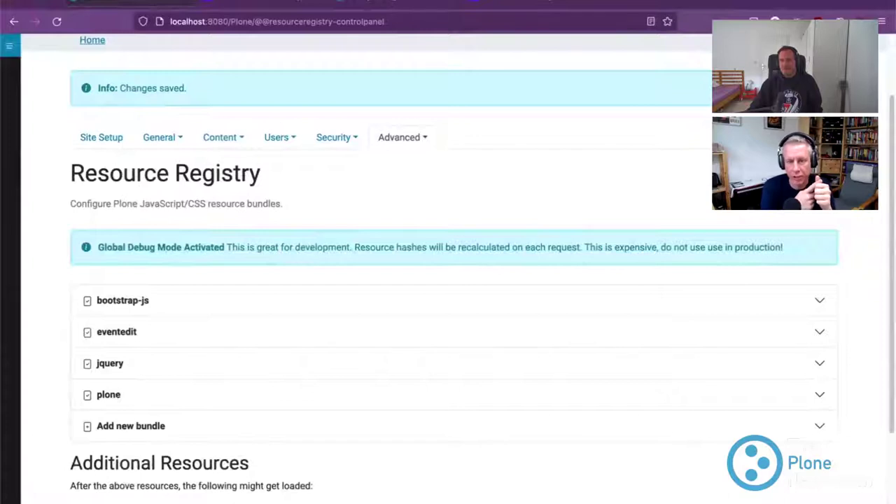
scroll(95, 89, up, 3)
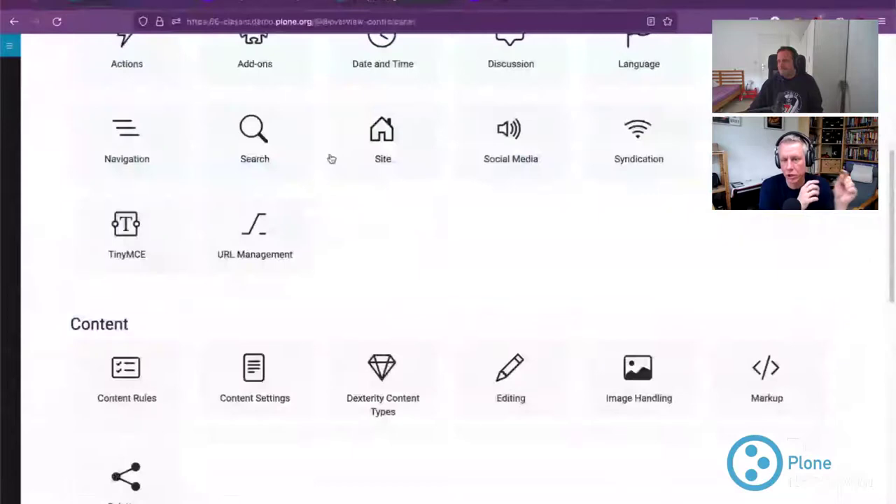
Step: Open the Demo section on the 6-classic.demo.plone.org site
scroll(330, 160, up, 5)
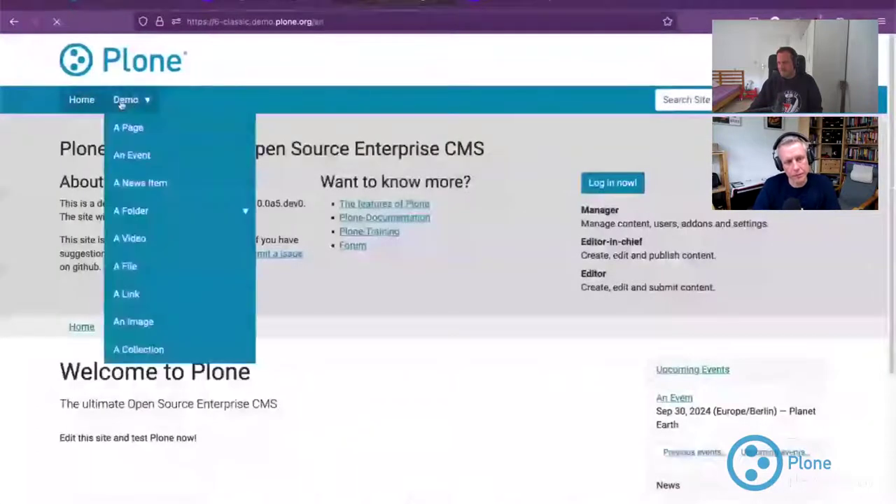
click(125, 101)
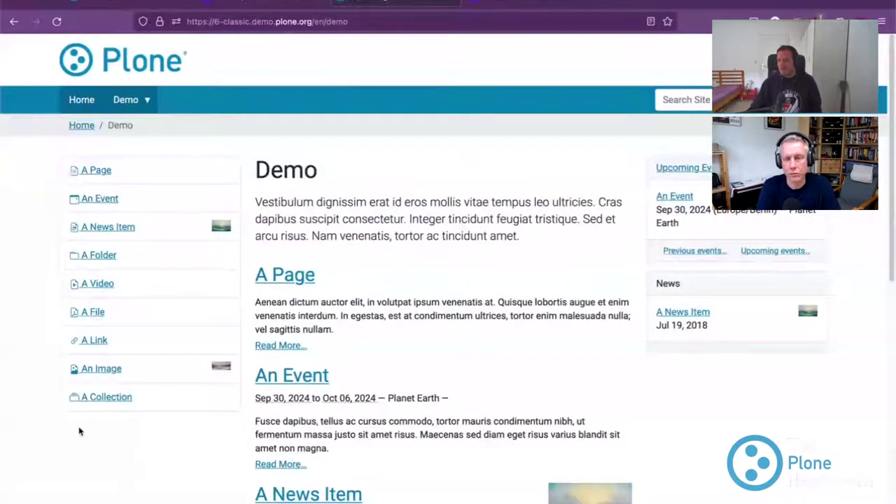
Step: Browse the icon list on icons.getbootstrap.com and compare it with the content type icons on the Demo page
key(ctrl+Tab)
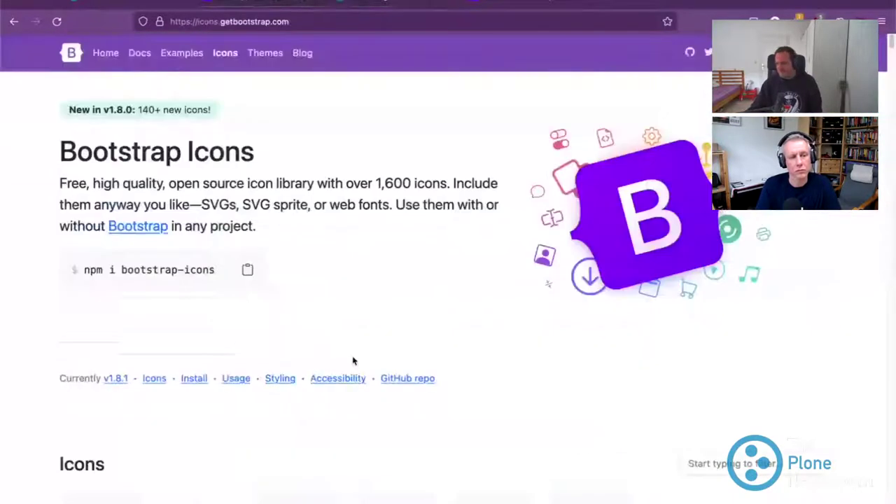
scroll(323, 325, down, 1)
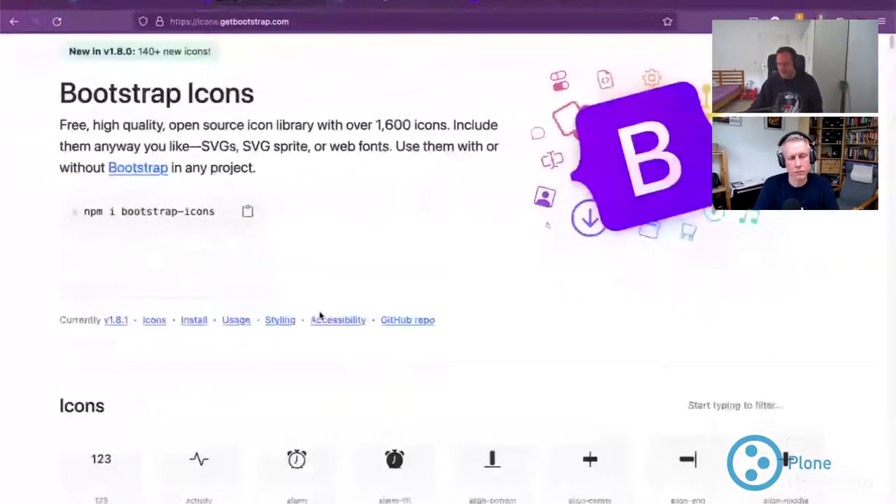
scroll(321, 317, down, 6)
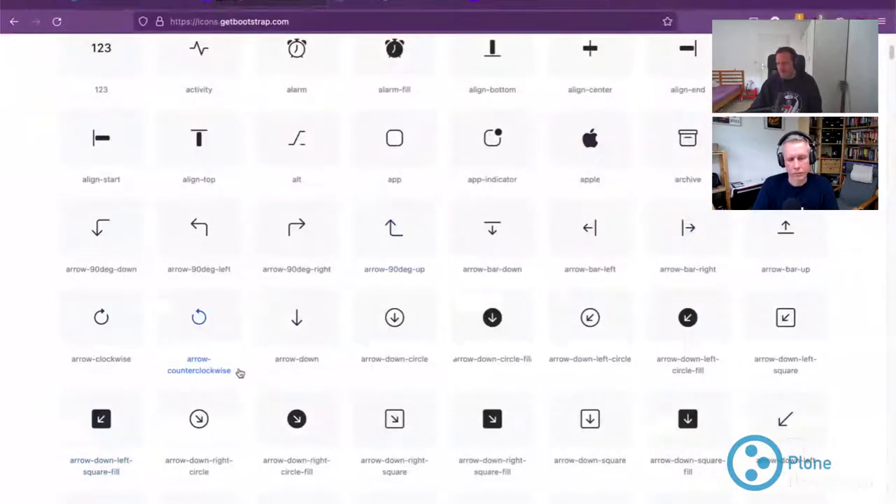
click(404, 7)
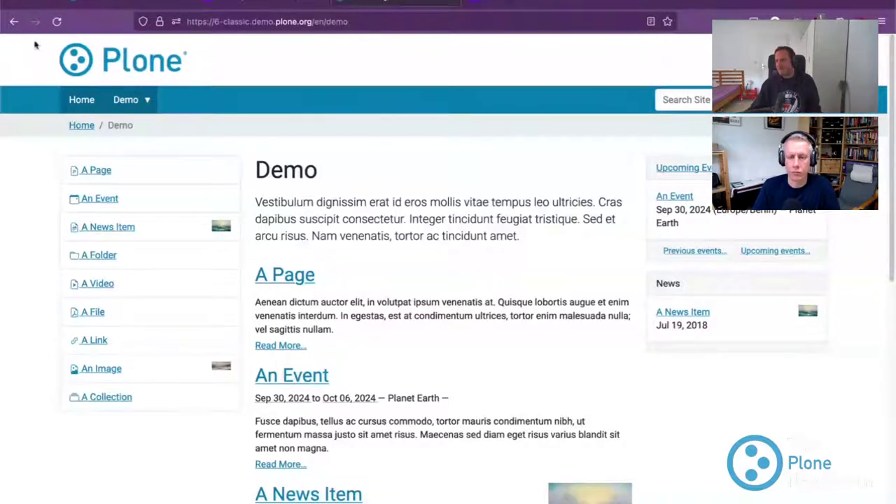
click(237, 8)
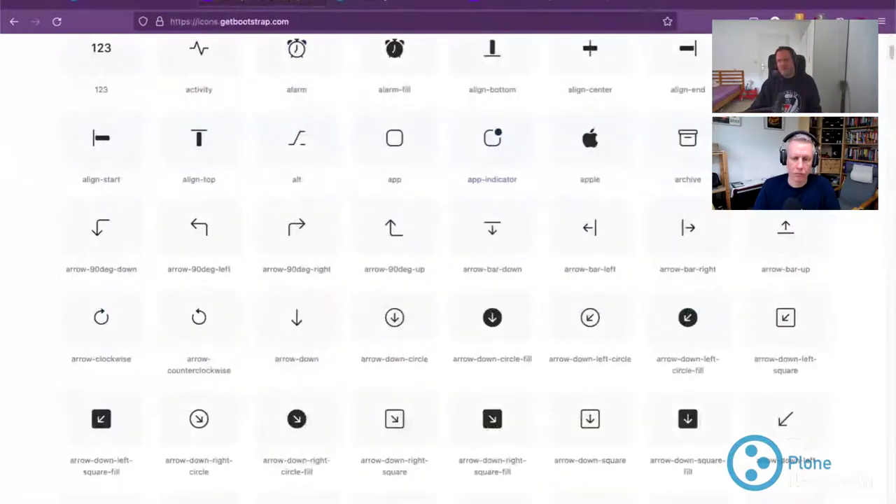
Step: Return to the demo site and open the A File item to inspect its file type icon
click(384, 2)
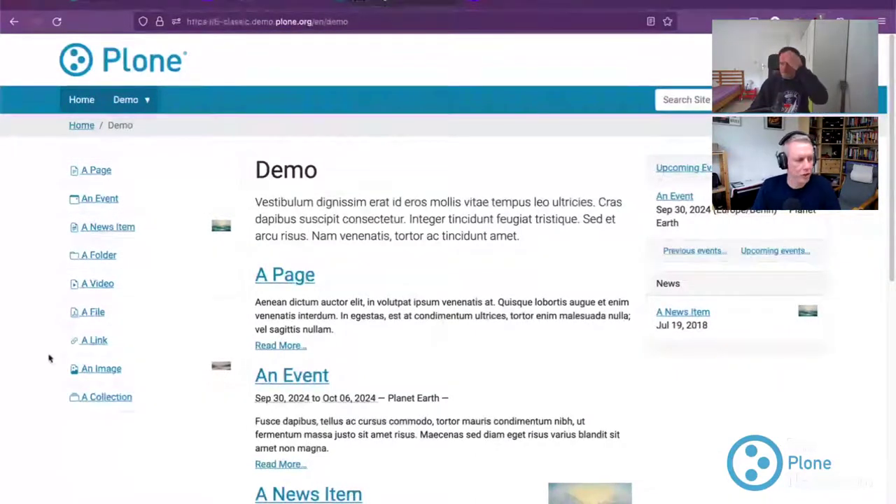
click(99, 314)
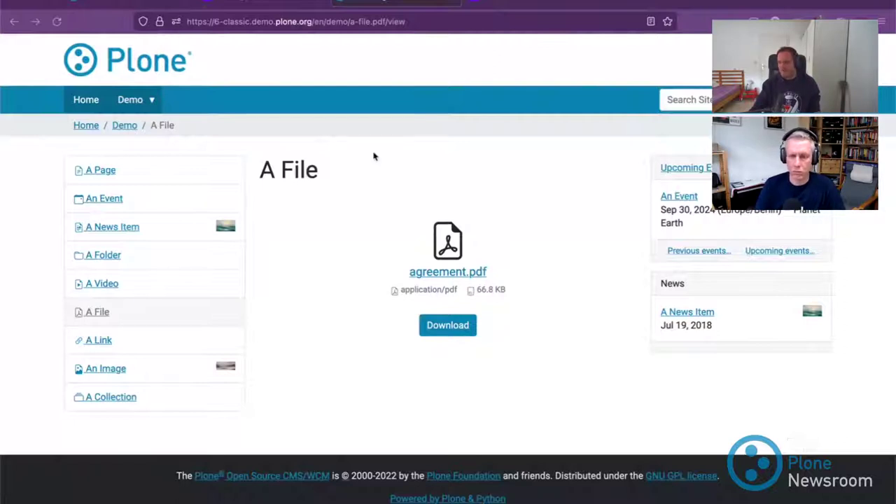
Step: Open the home pages of the demo site and the local Plone site, and return to the demo site
click(101, 61)
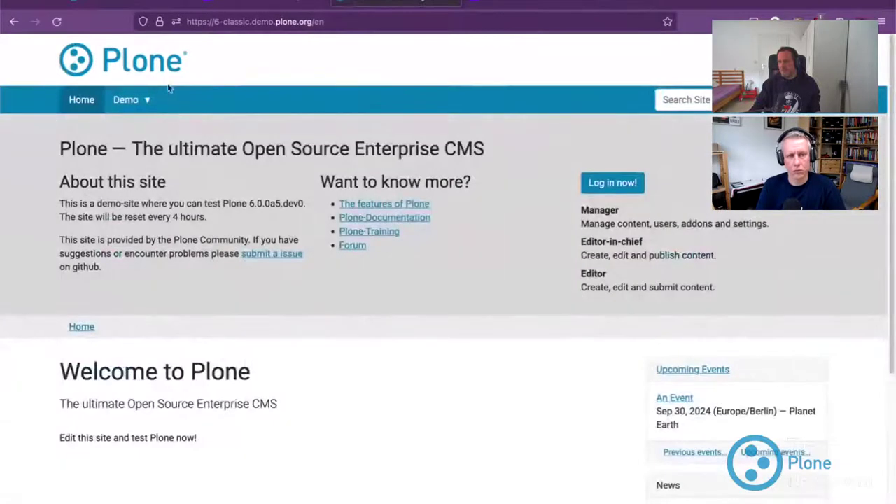
click(109, 4)
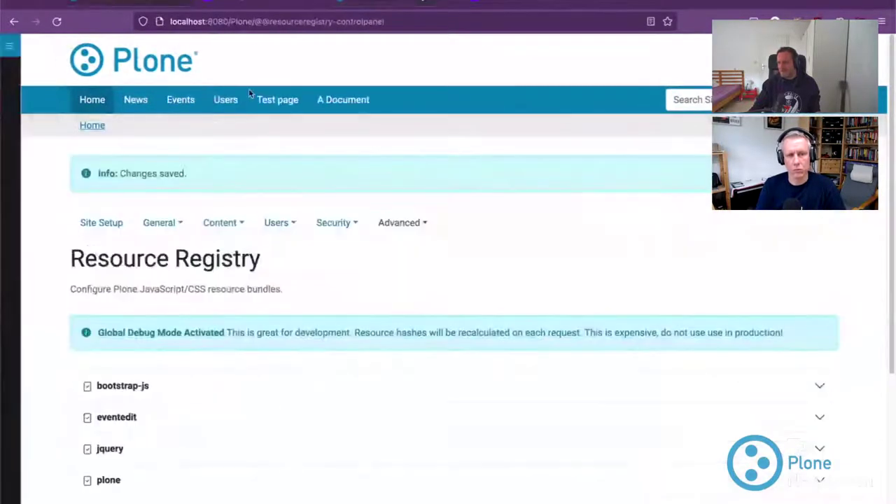
click(143, 67)
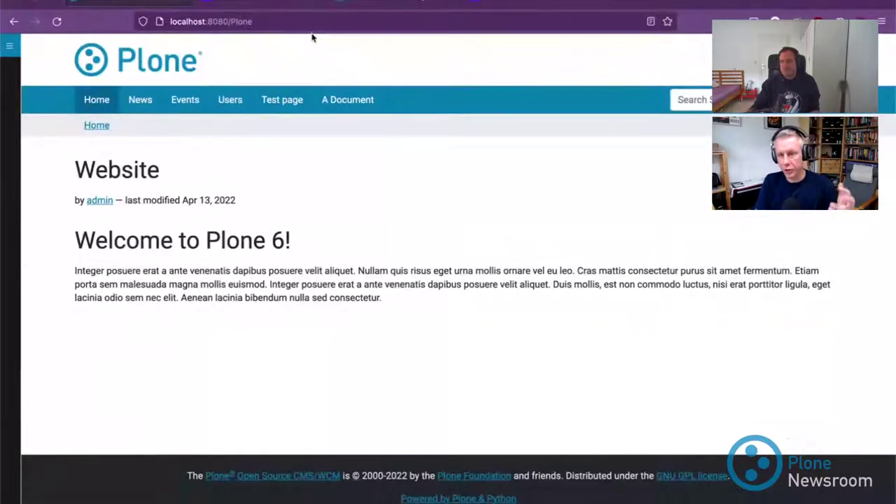
click(397, 4)
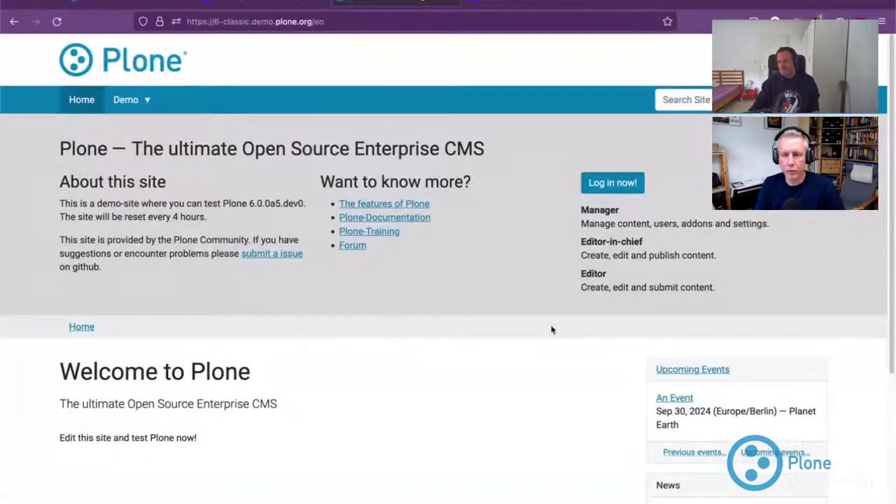
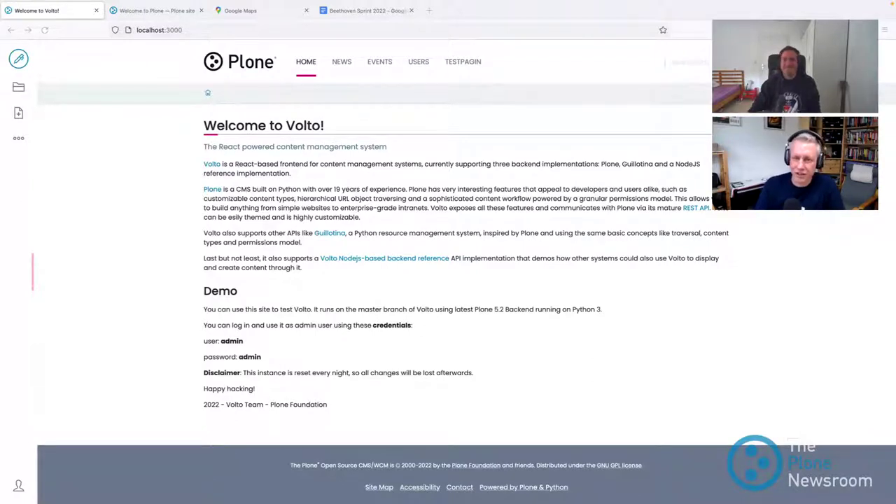
Step: Switch from the Volto page to the Plone site tab and open the server's root page at localhost:8080
mouse_move(508, 26)
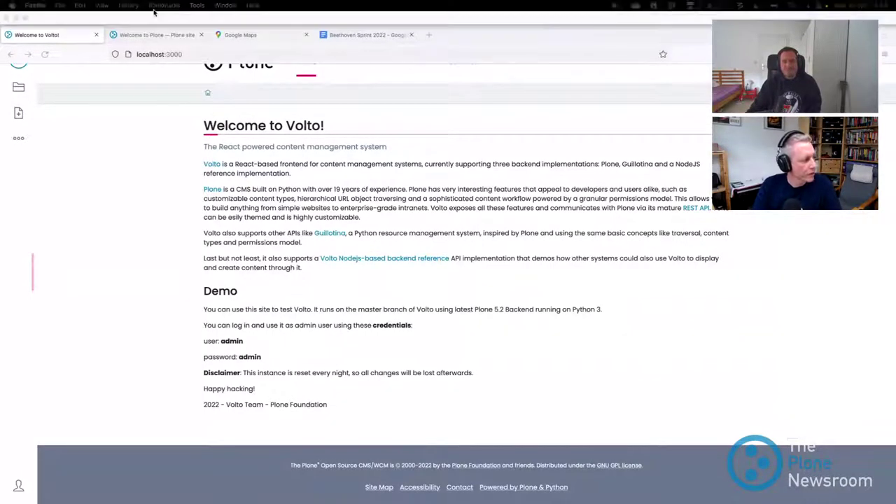
click(164, 2)
click(137, 33)
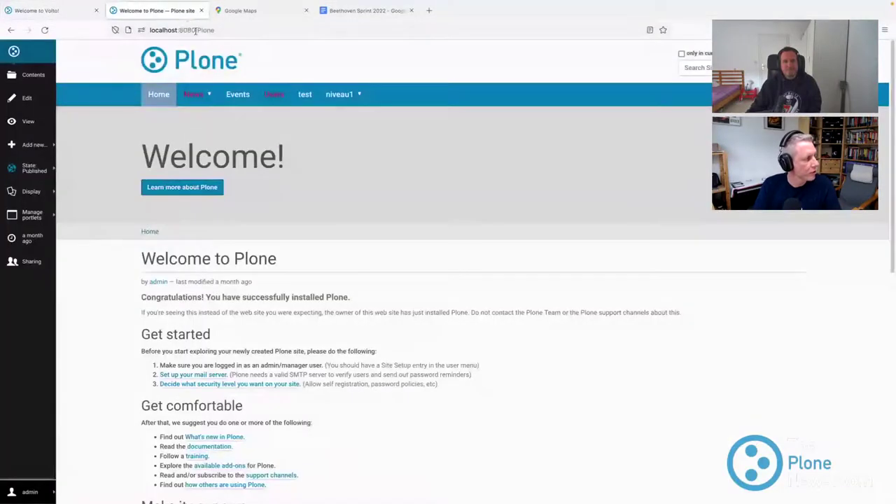
click(254, 32)
click(253, 31)
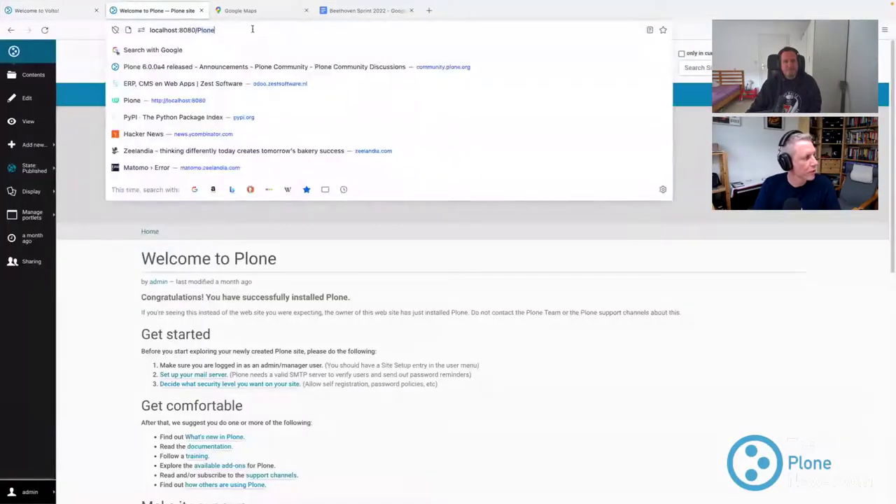
key(BackSpace)
key(BackSpace)
key(BackSpace)
key(BackSpace)
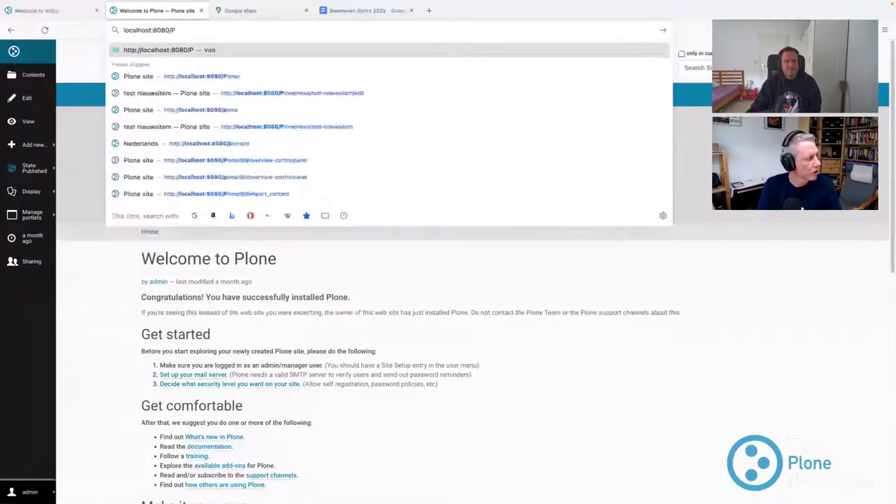
key(BackSpace)
key(BackSpace)
key(Return)
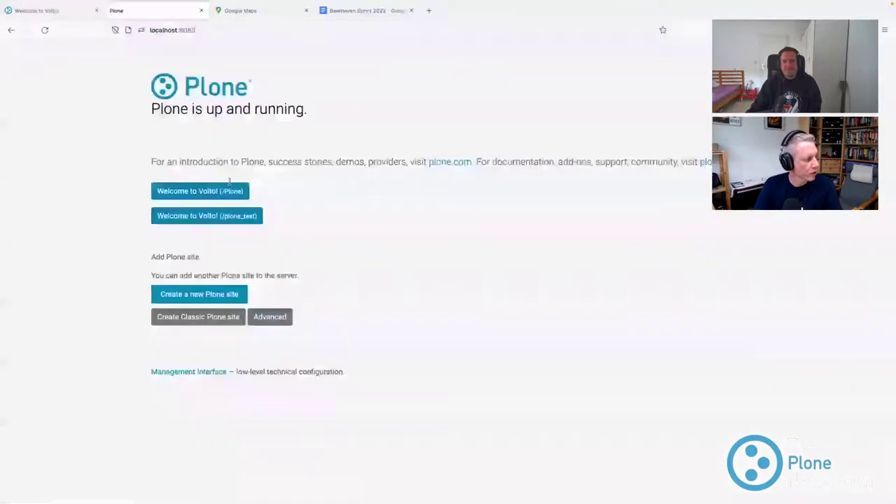
Step: Open the form for creating a new Plone site, browse its language options, and go back to the server's root page
click(208, 294)
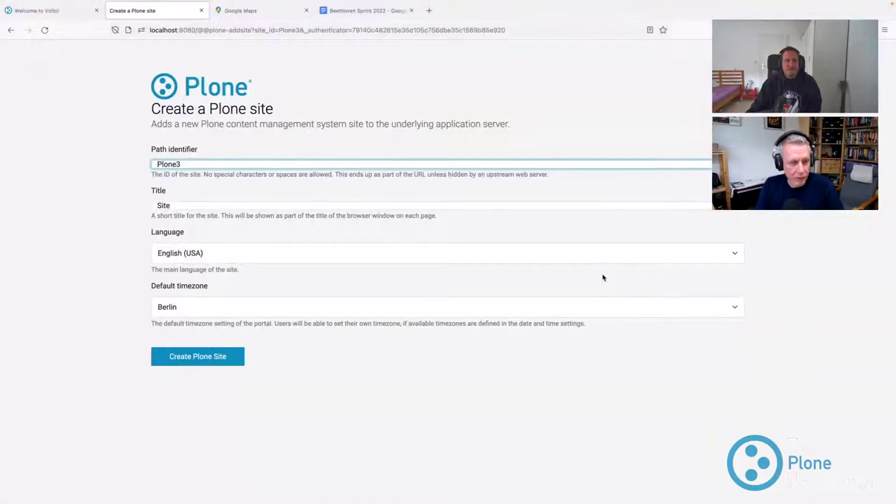
click(170, 256)
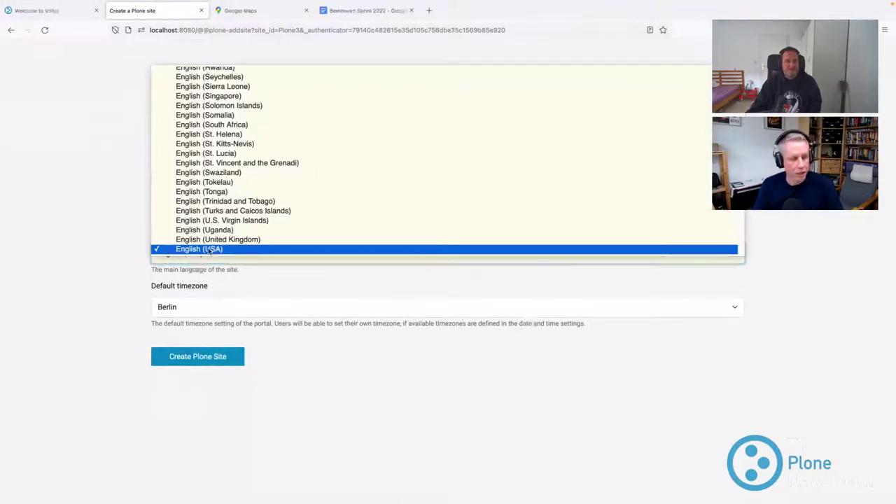
scroll(208, 251, up, 1)
scroll(208, 251, up, 20)
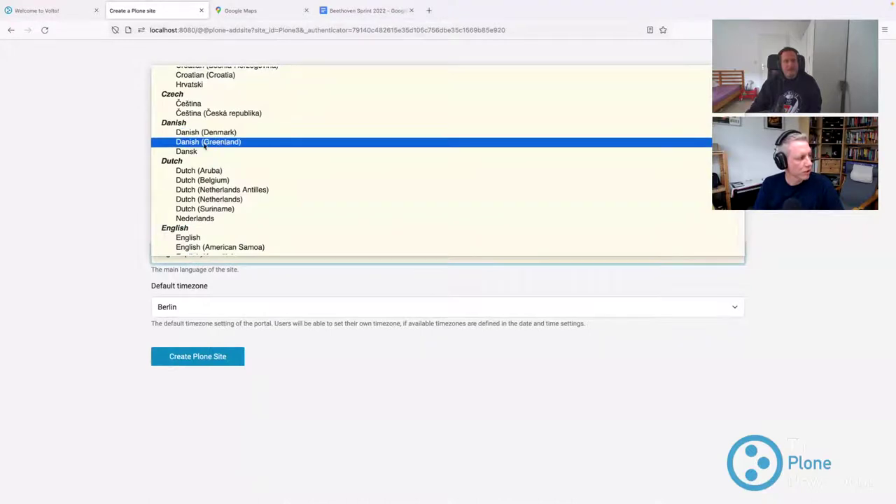
click(118, 143)
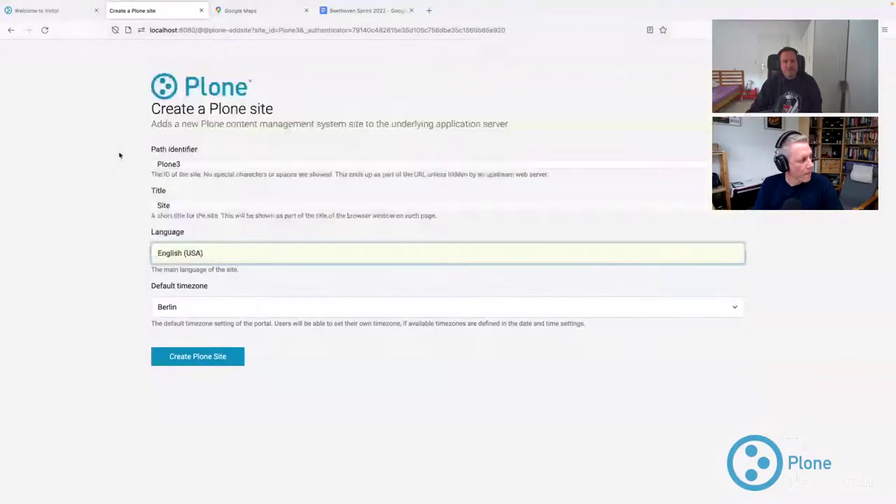
click(100, 222)
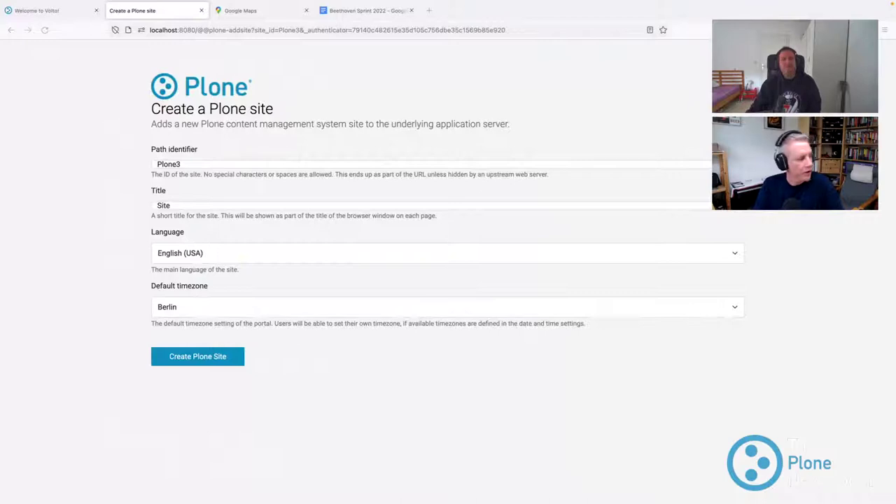
click(8, 30)
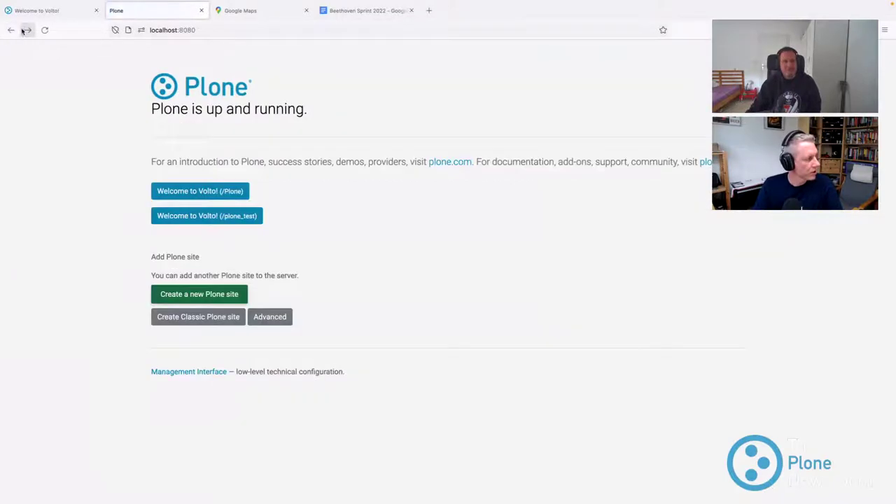
Step: Open the Welcome to Volto! (/Plone) site and look through the control panels in its Site Setup
click(198, 190)
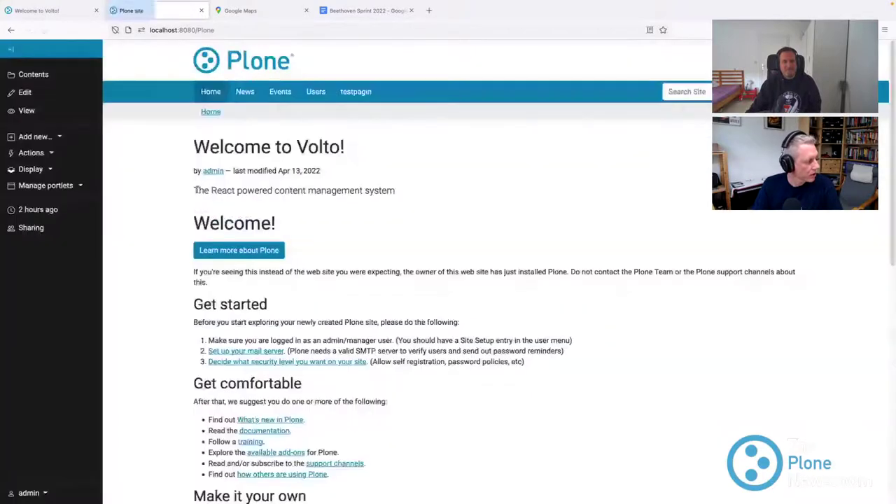
click(65, 495)
click(55, 481)
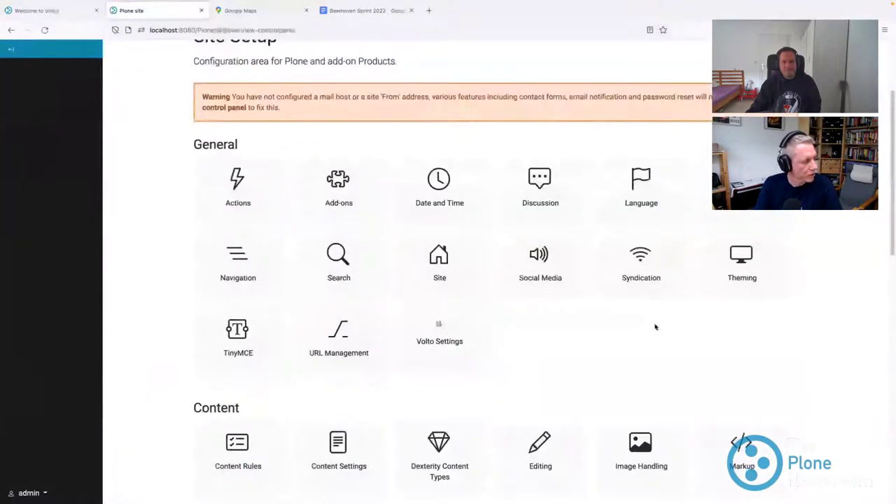
scroll(570, 274, down, 3)
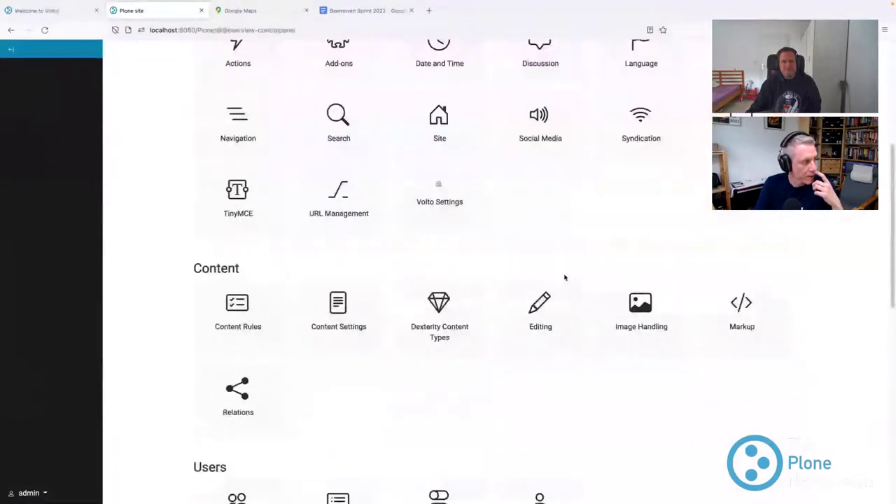
Step: Open the Language settings from Site Setup and enable showing country-specific language variants
scroll(564, 278, up, 1)
scroll(564, 279, up, 1)
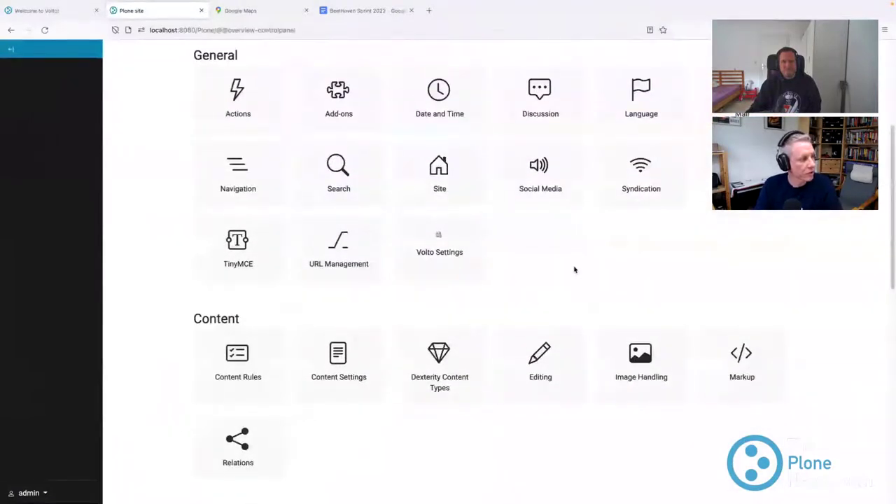
click(628, 110)
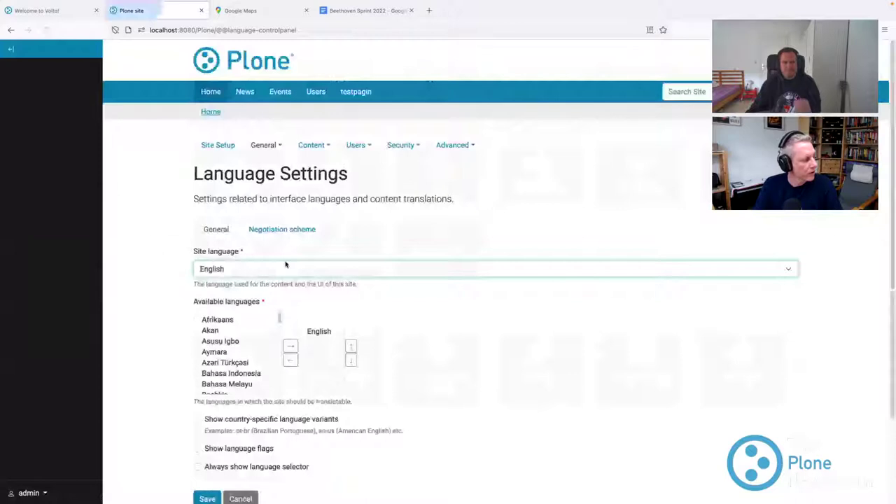
scroll(220, 287, down, 5)
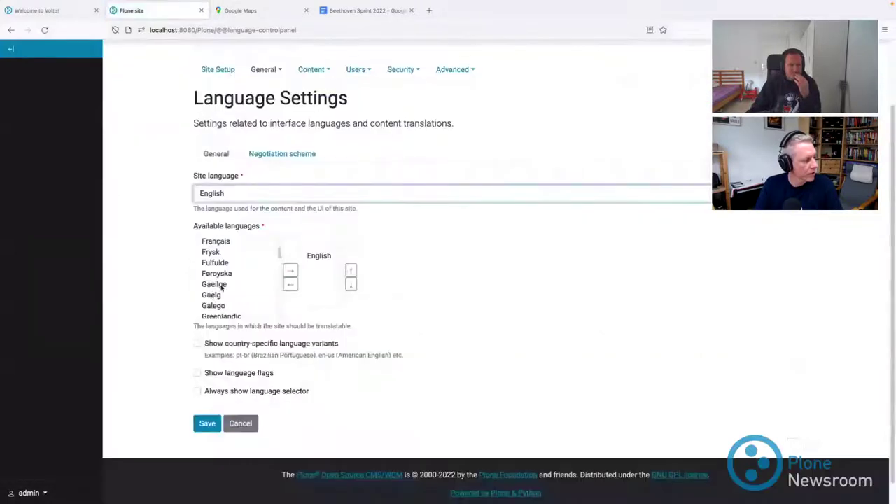
click(198, 344)
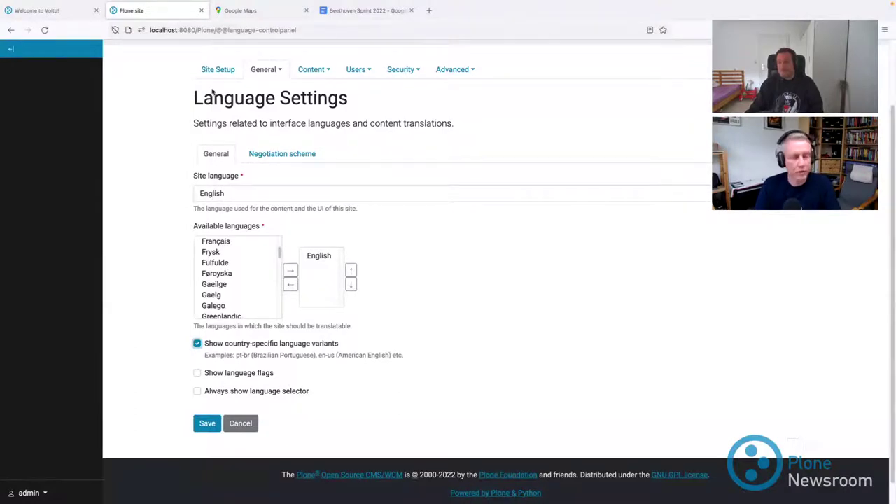
Step: Switch to the Volto site, edit its welcome page, and add a Google Maps block below the paragraph about Plone
key(ctrl+shift+Tab)
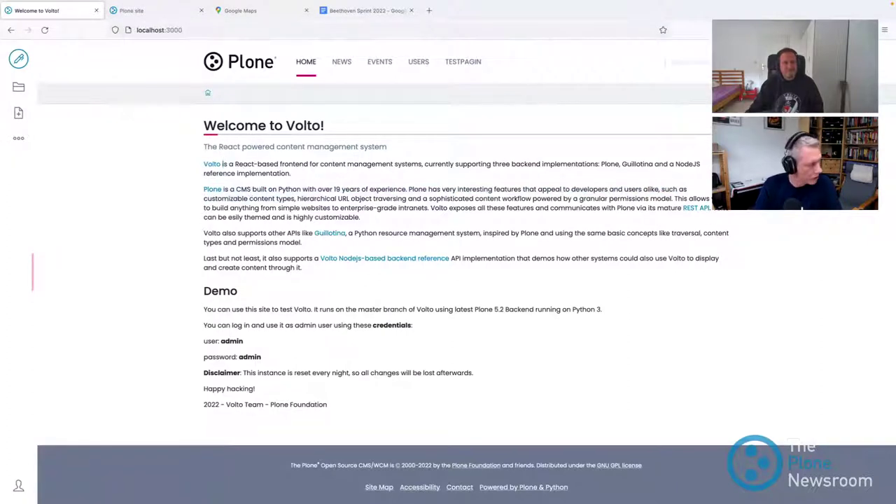
click(21, 61)
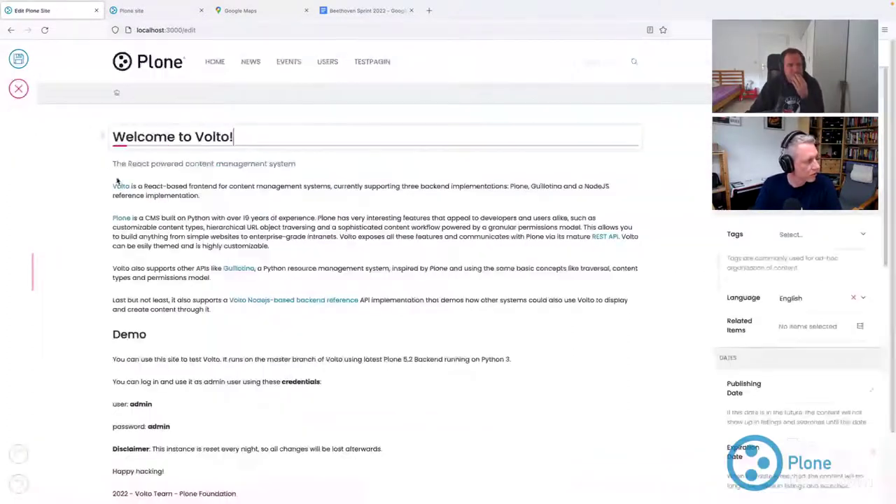
click(142, 228)
key(Return)
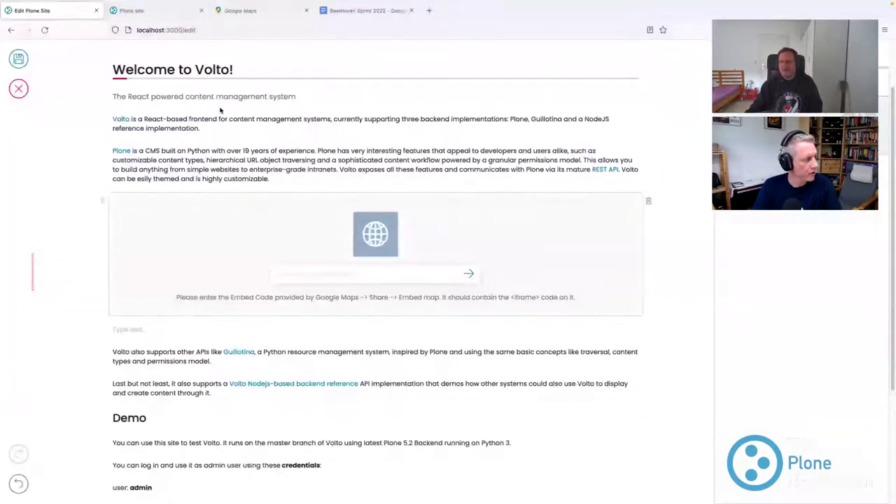
Step: Copy the map's embed HTML from the Google Maps share dialog and embed it in the page's Maps block
mouse_move(252, 3)
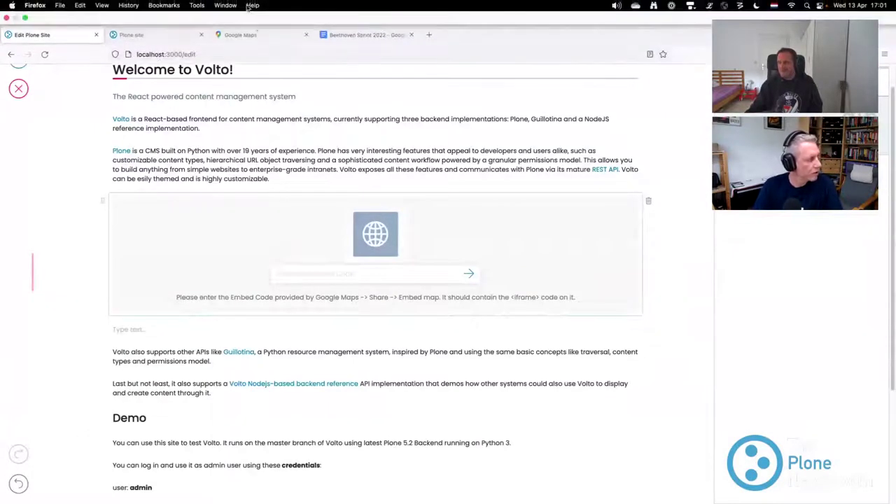
click(257, 31)
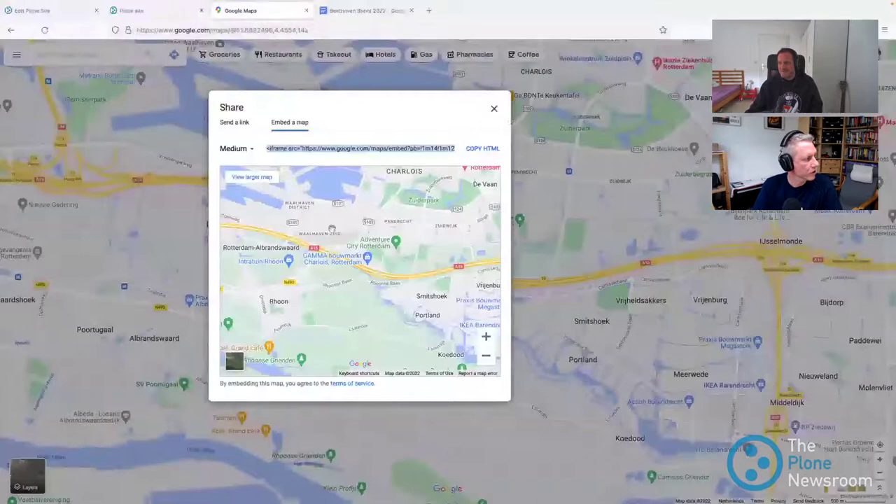
click(356, 149)
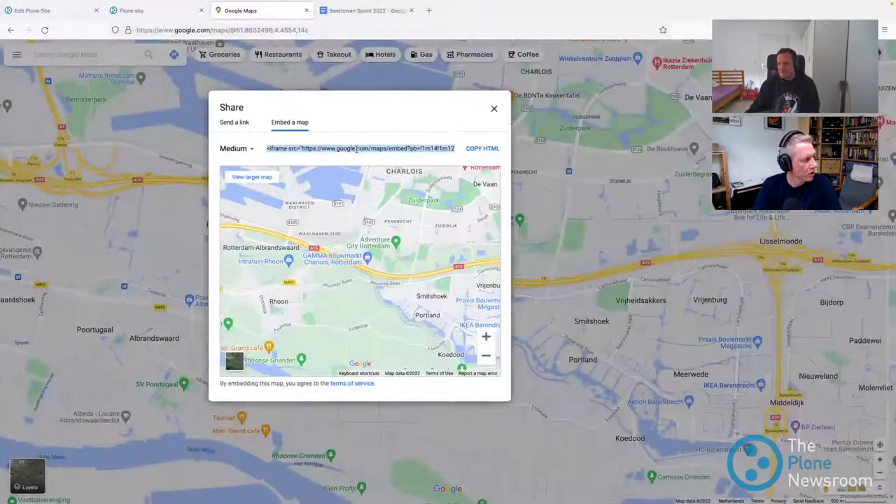
click(139, 10)
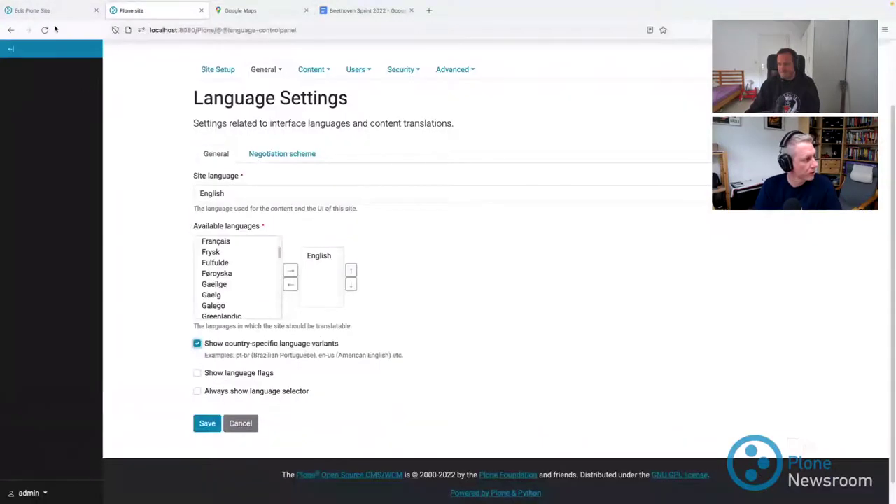
click(40, 10)
click(343, 272)
key(ctrl+v)
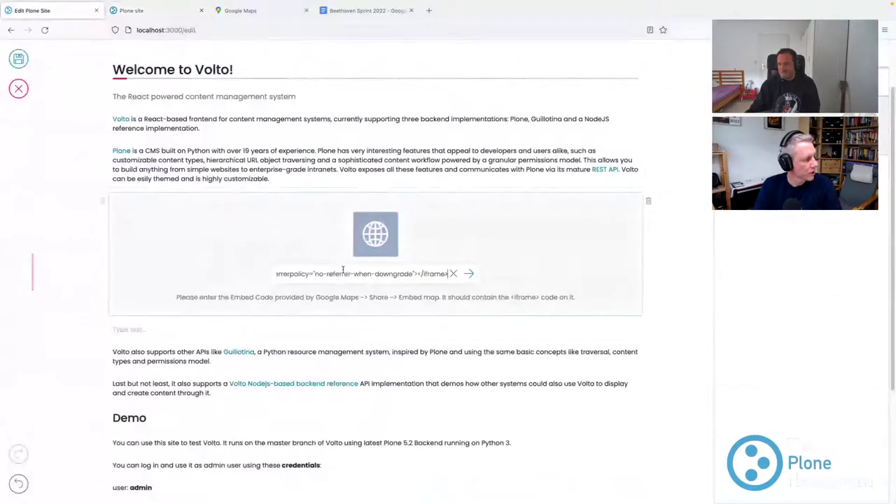
click(470, 273)
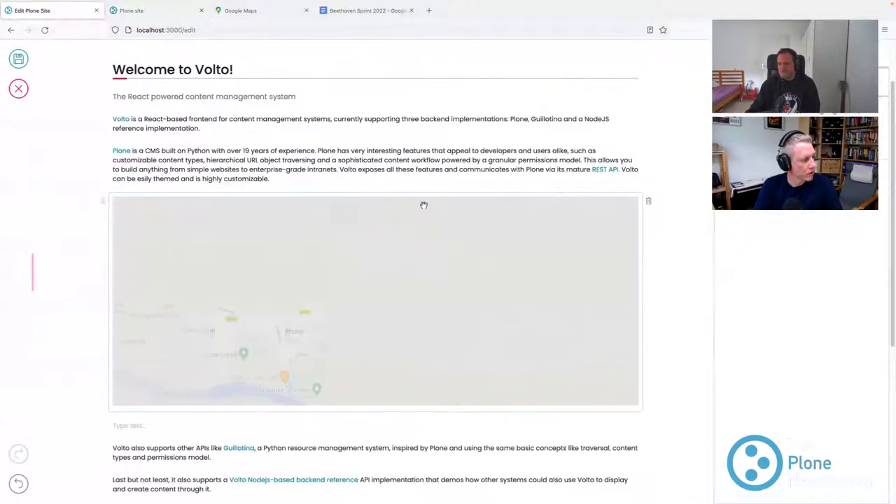
Step: Insert a Grid block with 2 columns below the paragraph about other APIs like Guillotina
scroll(395, 244, down, 4)
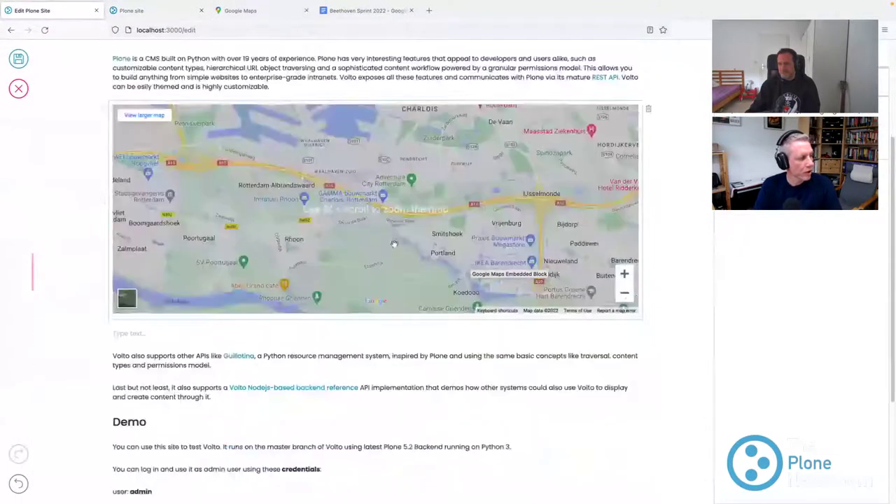
scroll(397, 245, up, 4)
scroll(211, 339, down, 4)
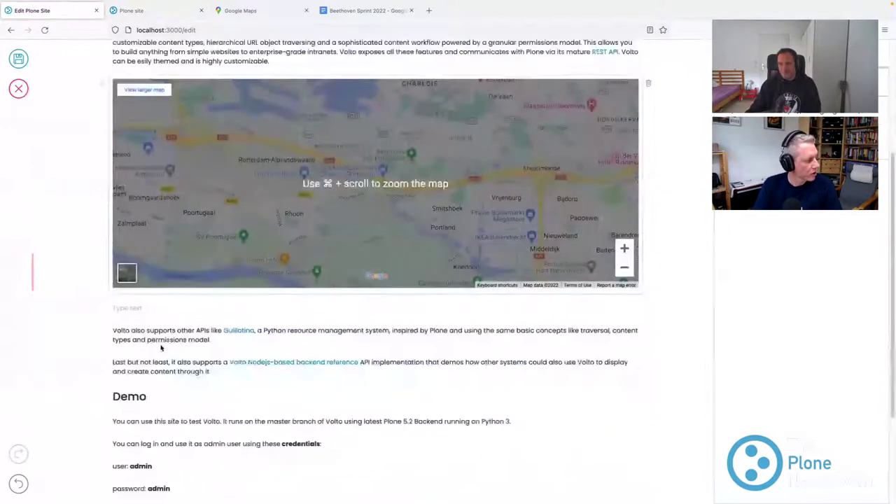
triple_click(189, 338)
key(Right)
key(Return)
scroll(125, 167, down, 1)
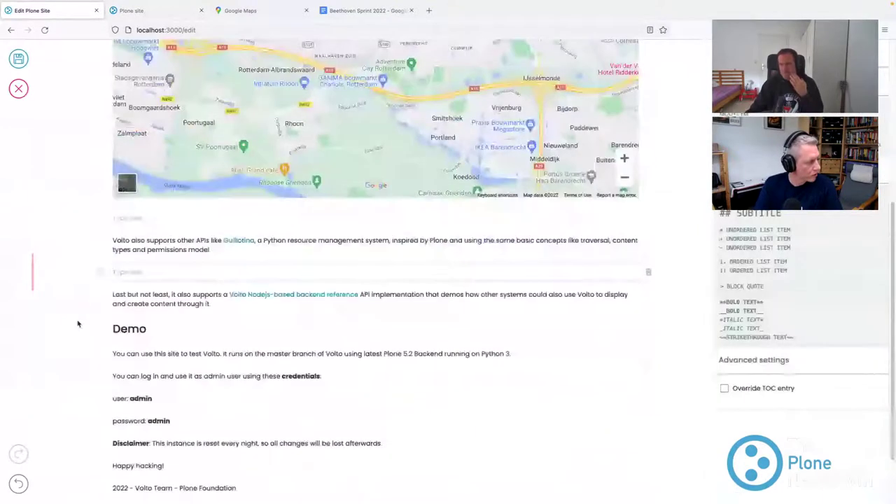
click(98, 274)
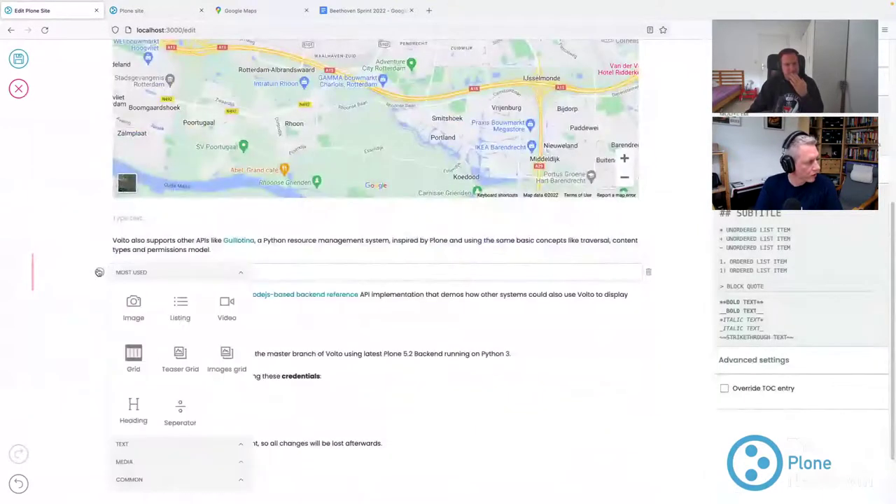
click(141, 364)
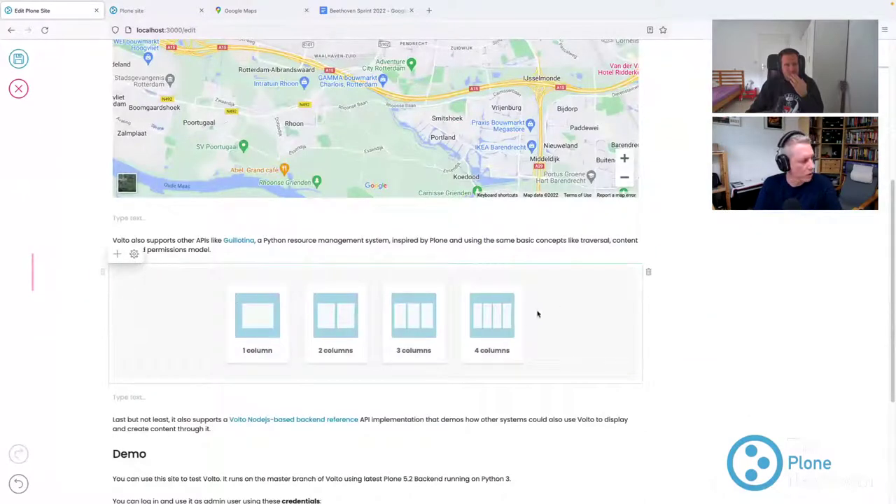
click(322, 314)
Step: Move the map block below the Guillotina paragraph, directly above the two-column grid
scroll(308, 420, up, 1)
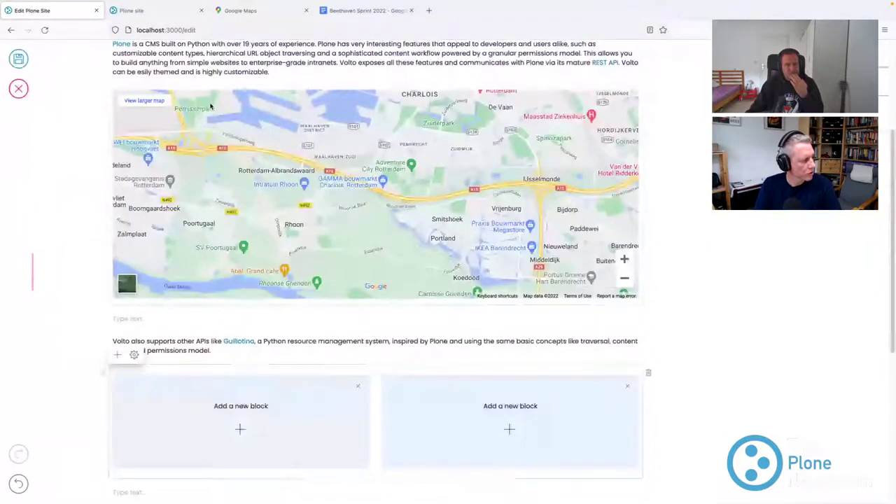
click(247, 122)
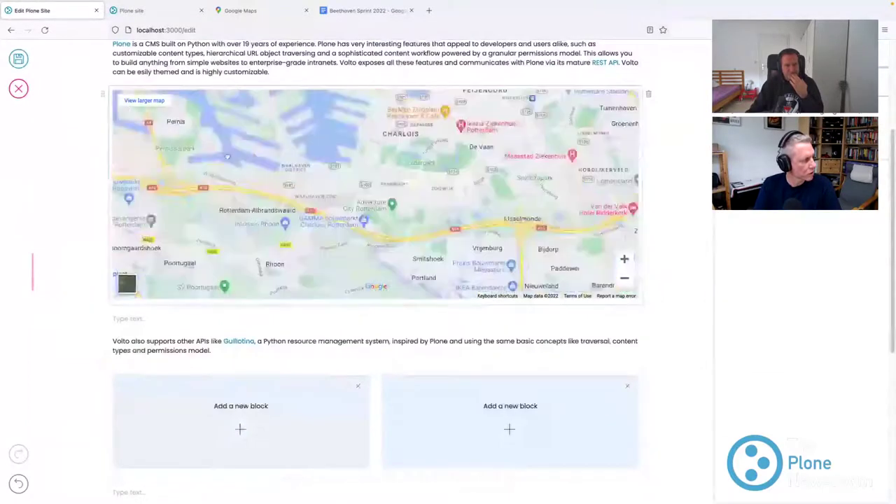
drag(101, 92, 193, 261)
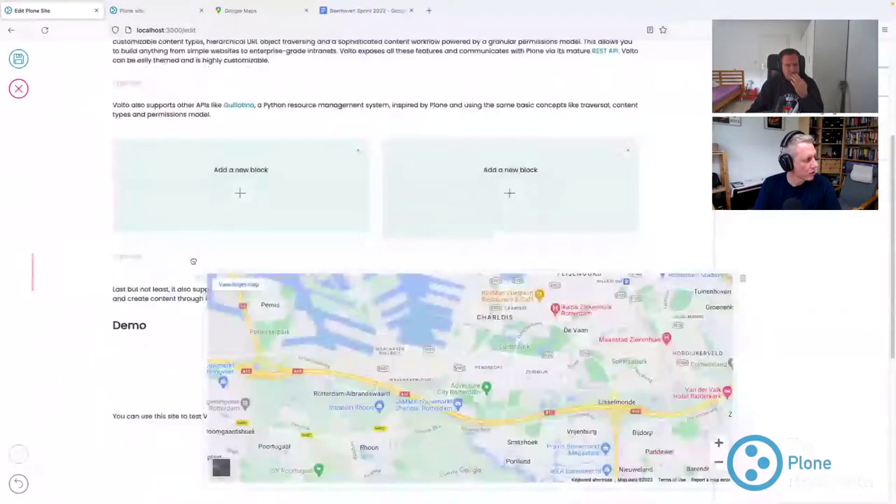
drag(193, 261, 194, 154)
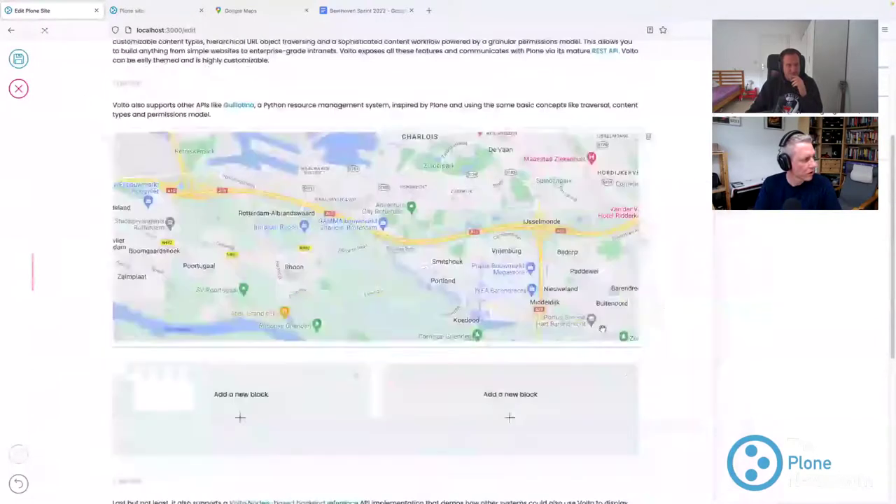
scroll(201, 249, down, 2)
scroll(201, 249, up, 3)
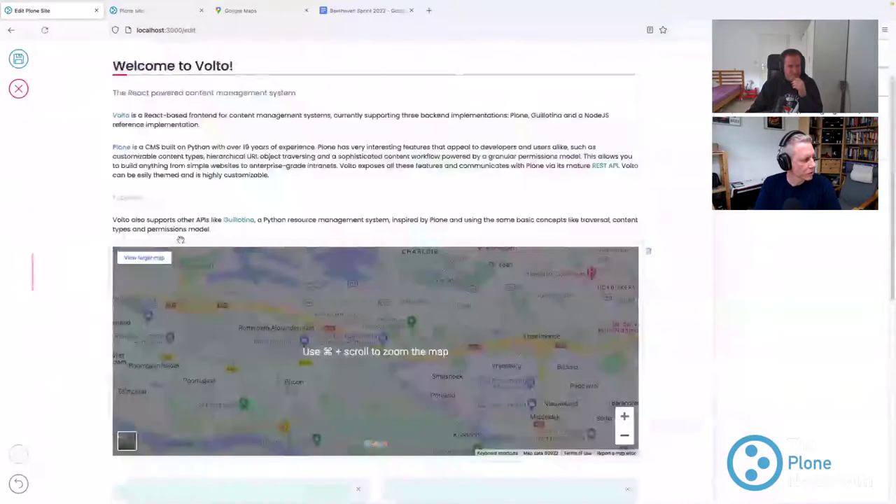